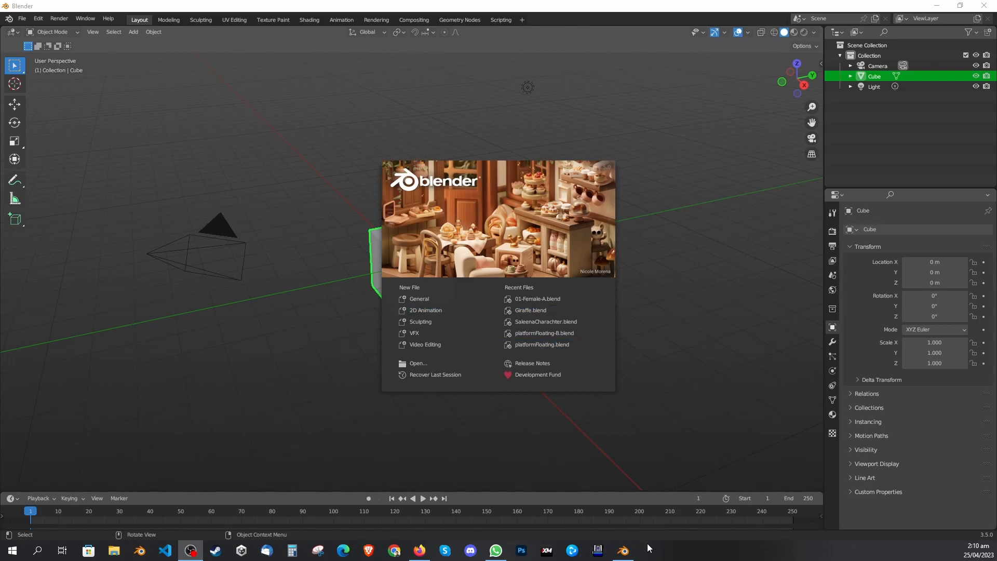
View the About Blender information to check the installed version
{"action": "mouse_move", "coordinate": [632, 557]}
{"action": "left_click", "coordinate": [11, 21]}
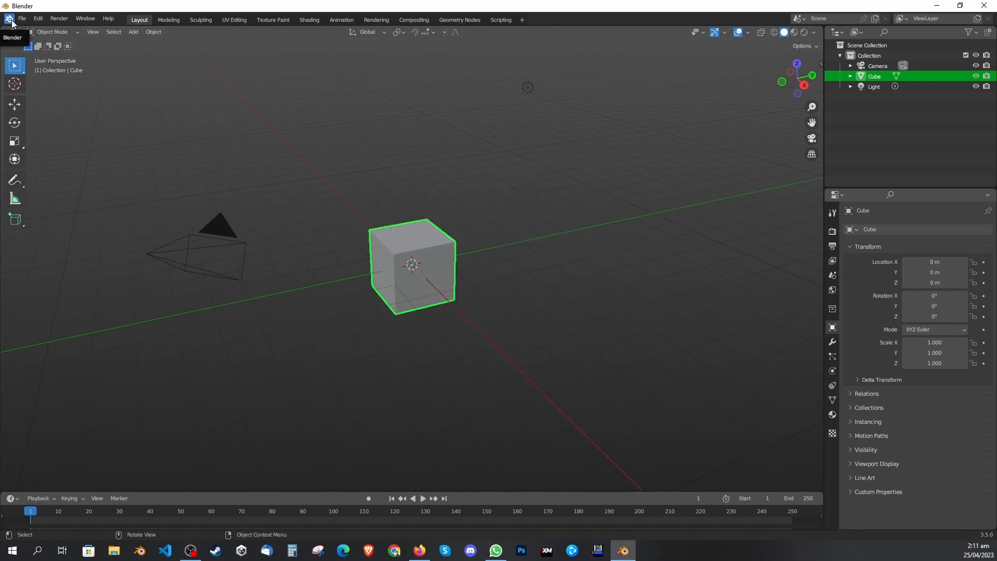
{"action": "left_click", "coordinate": [12, 21]}
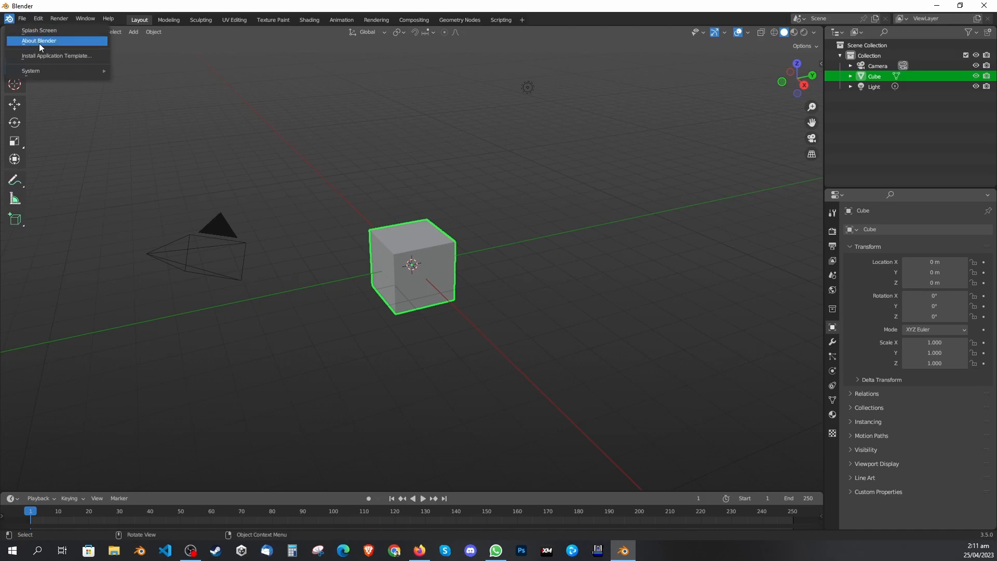
{"action": "left_click", "coordinate": [40, 41]}
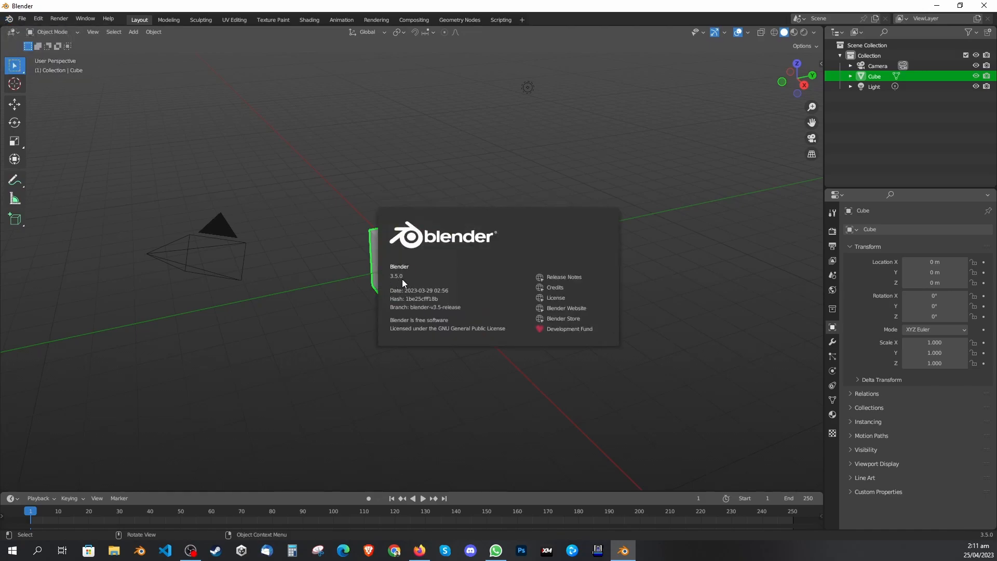
{"action": "left_click", "coordinate": [422, 387]}
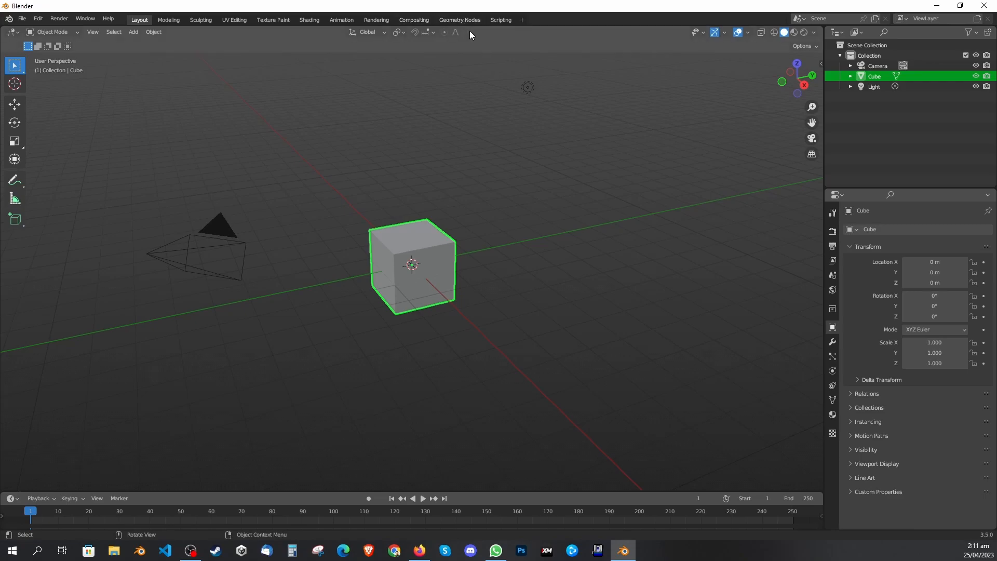
Create a new file from the General template
{"action": "left_click", "coordinate": [522, 21]}
{"action": "left_click", "coordinate": [320, 339]}
{"action": "left_click", "coordinate": [22, 18]}
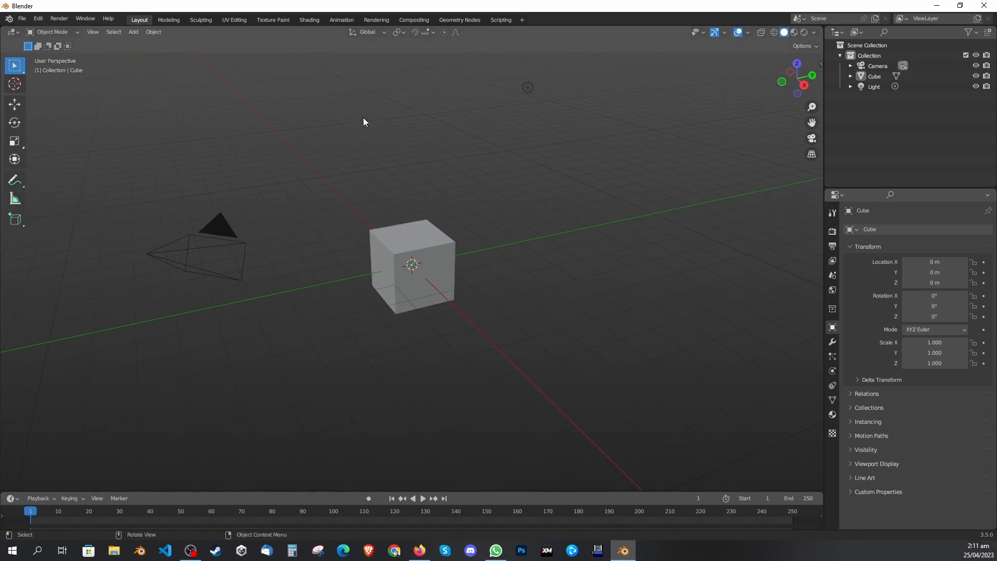
{"action": "left_click", "coordinate": [24, 19]}
{"action": "mouse_move", "coordinate": [36, 30]}
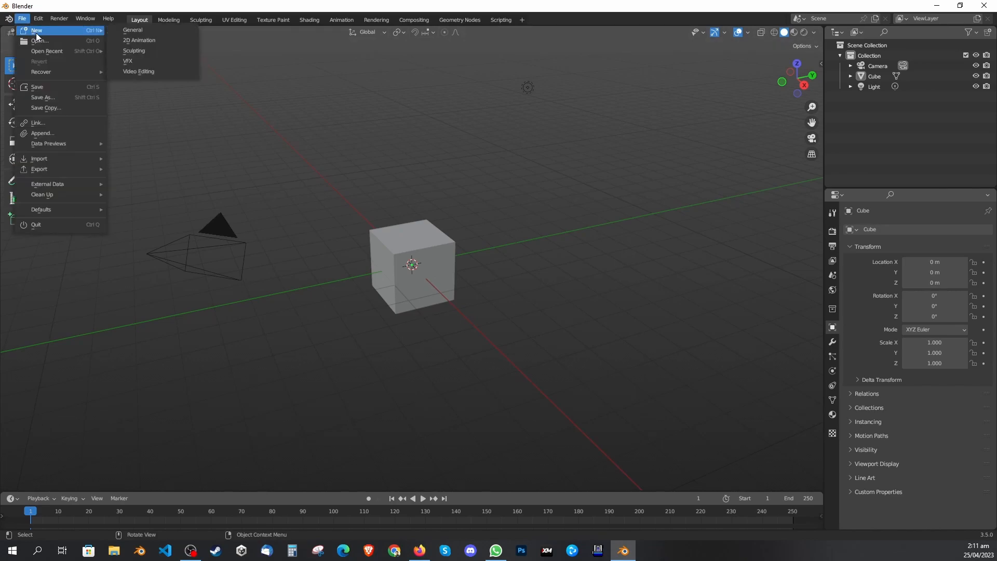
{"action": "left_click", "coordinate": [130, 32]}
{"action": "left_click", "coordinate": [519, 294]}
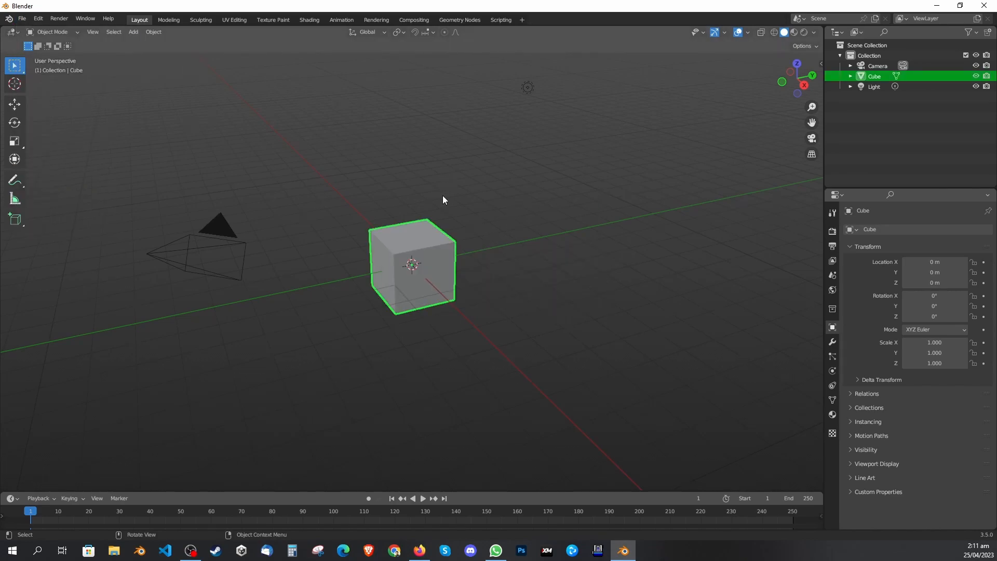
Restart Blender and start a new General file from the splash screen
{"action": "left_click", "coordinate": [984, 6]}
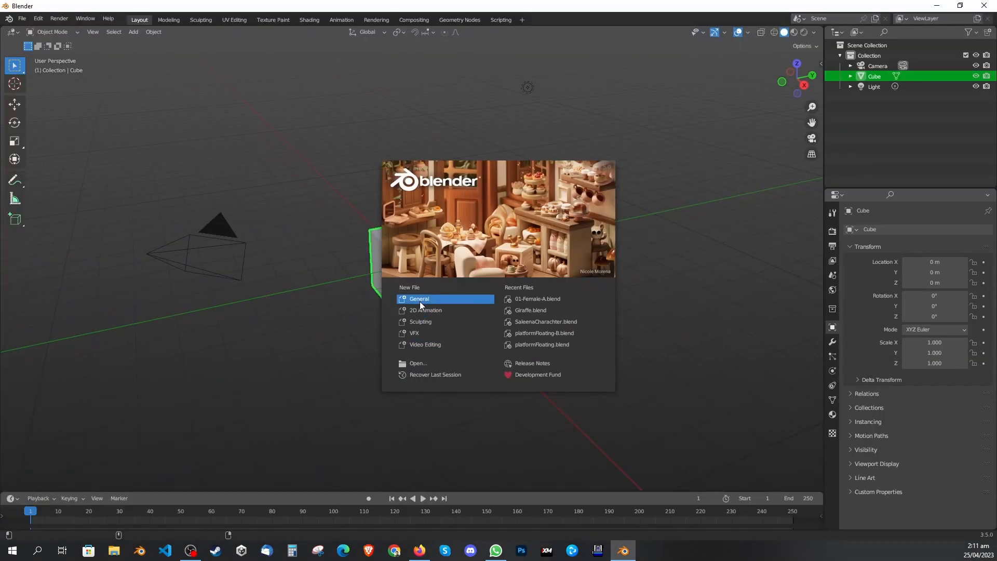
{"action": "left_click", "coordinate": [420, 300]}
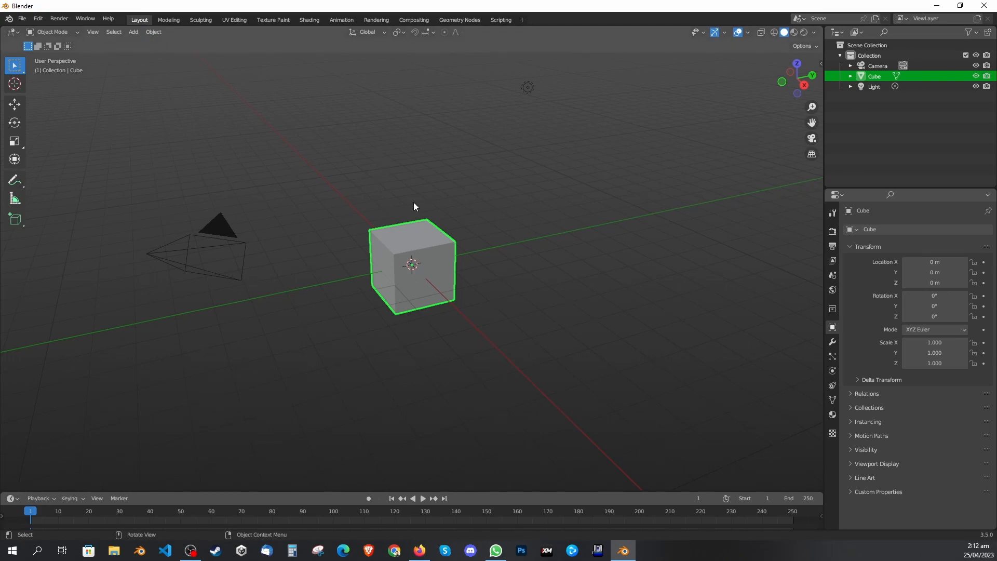
{"action": "left_click", "coordinate": [452, 338]}
{"action": "left_click", "coordinate": [432, 273]}
Try to turn on the Screencast Keys add-on in the 3D viewport's sidebar
{"action": "key", "text": "n"}
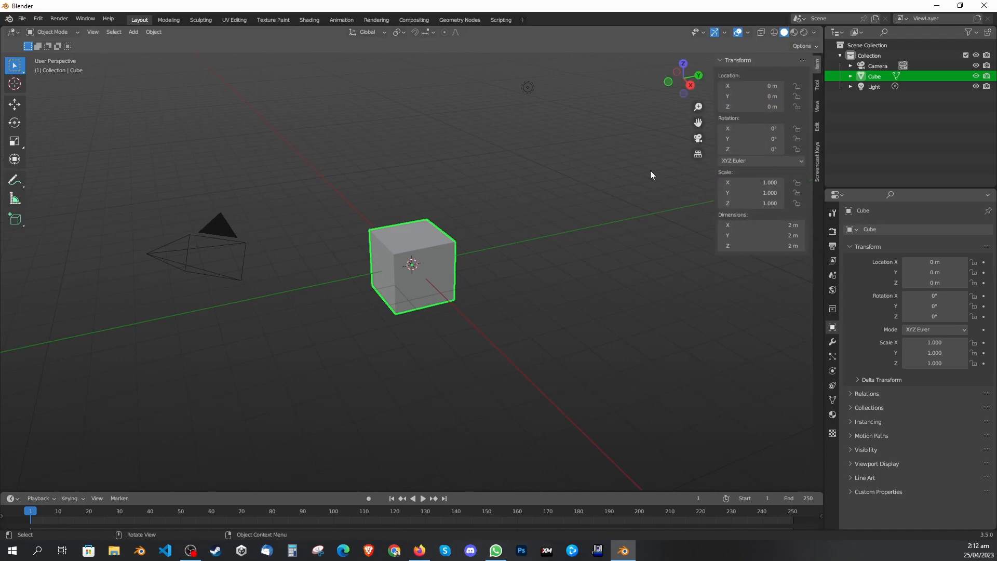
{"action": "left_click", "coordinate": [817, 160]}
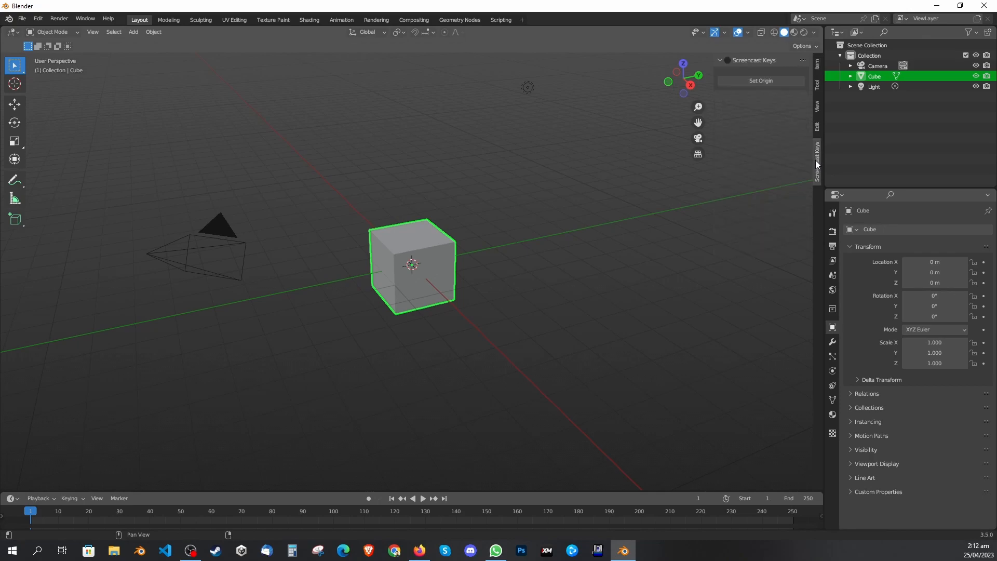
{"action": "left_click", "coordinate": [727, 60]}
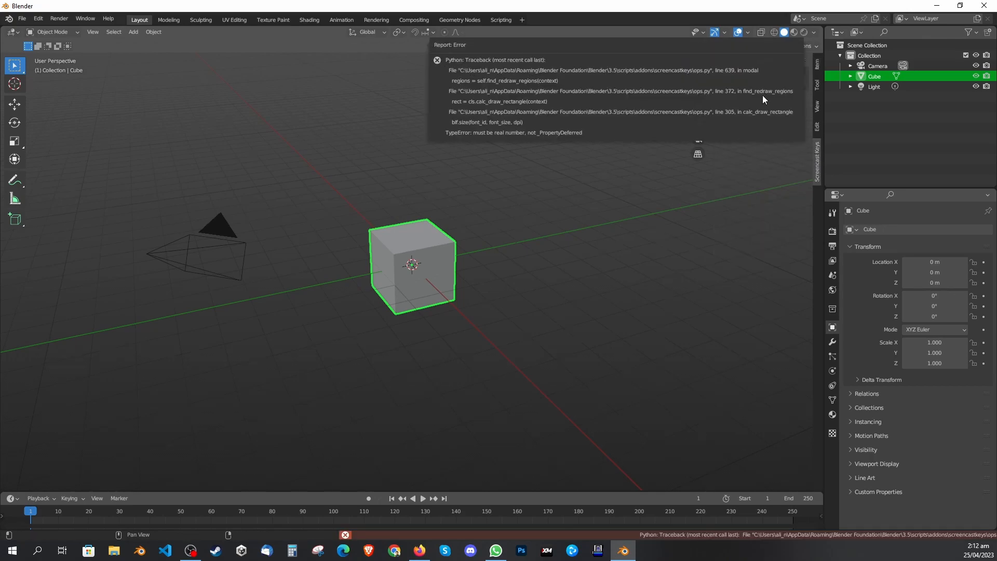
{"action": "left_click", "coordinate": [547, 214]}
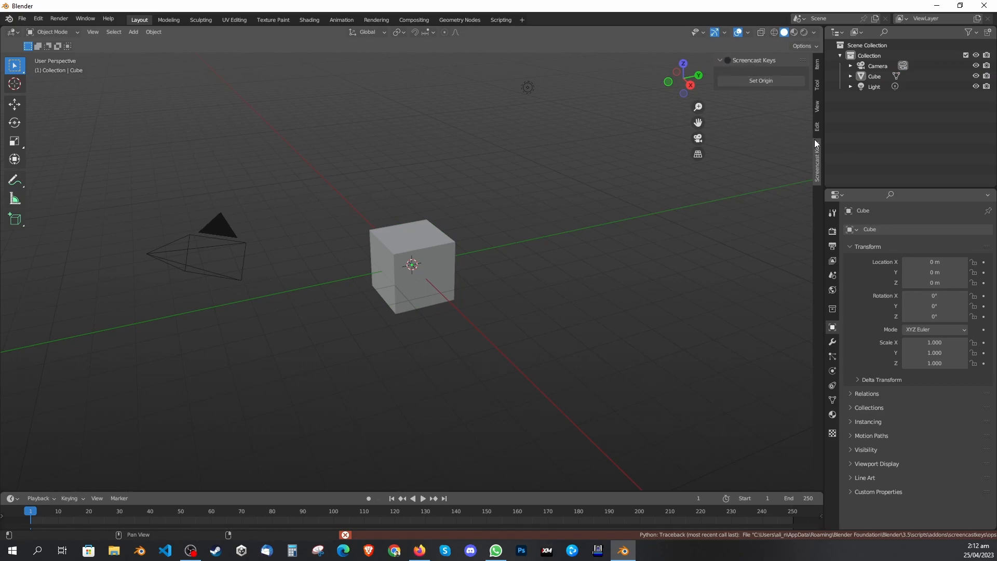
{"action": "left_click", "coordinate": [721, 61]}
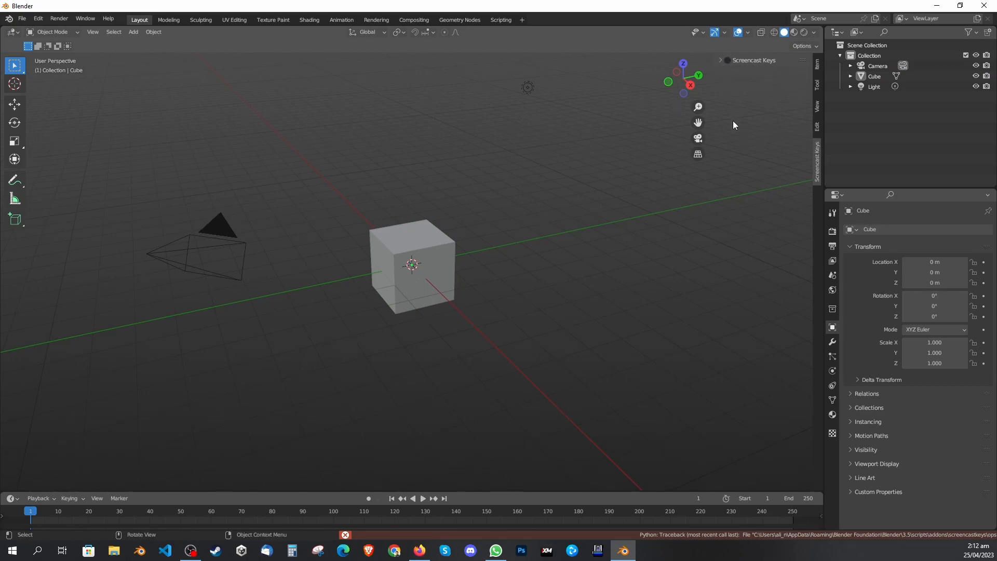
{"action": "key", "text": "n"}
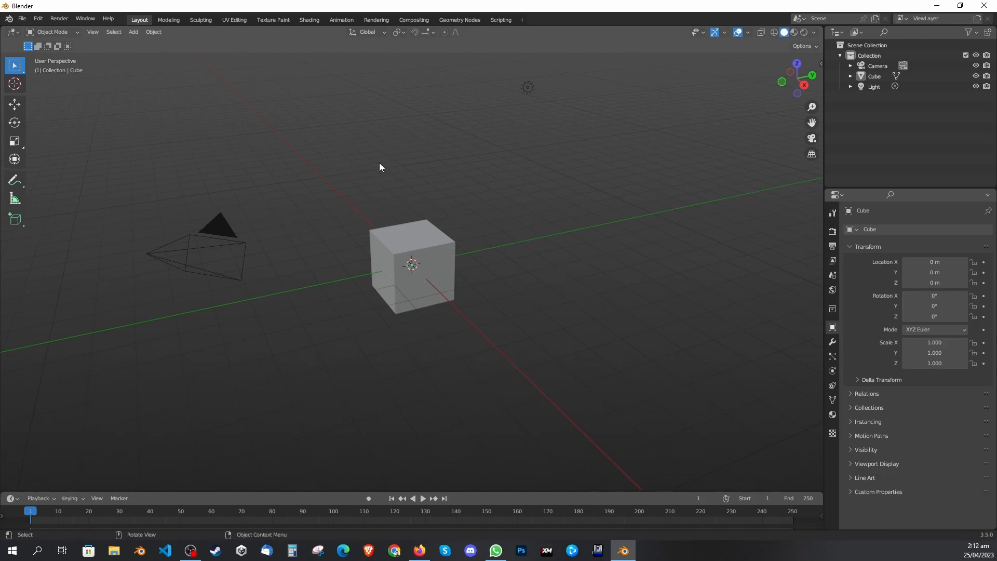
Delete all the default objects from the scene: camera, cube and light
{"action": "key", "text": "a"}
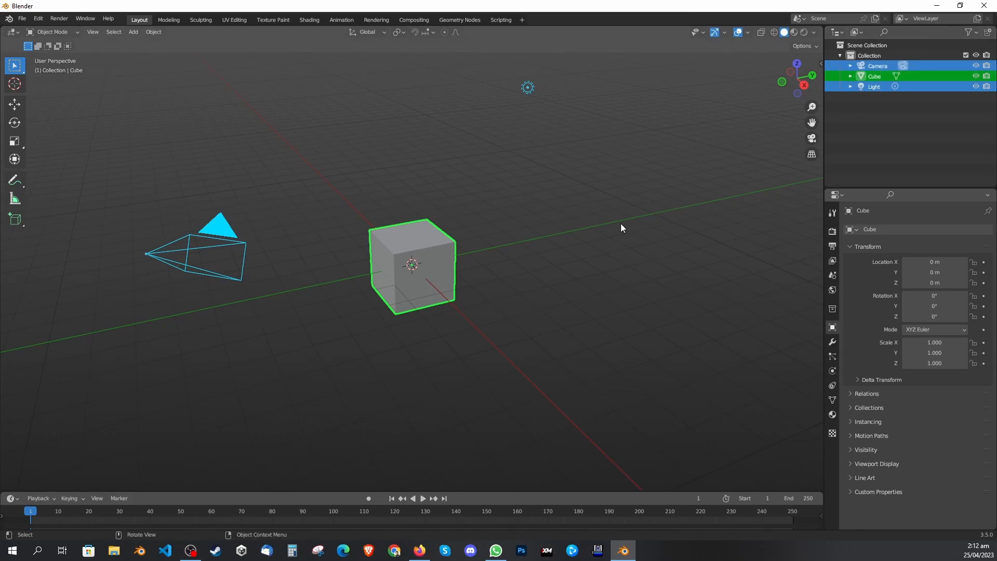
{"action": "key", "text": "Delete"}
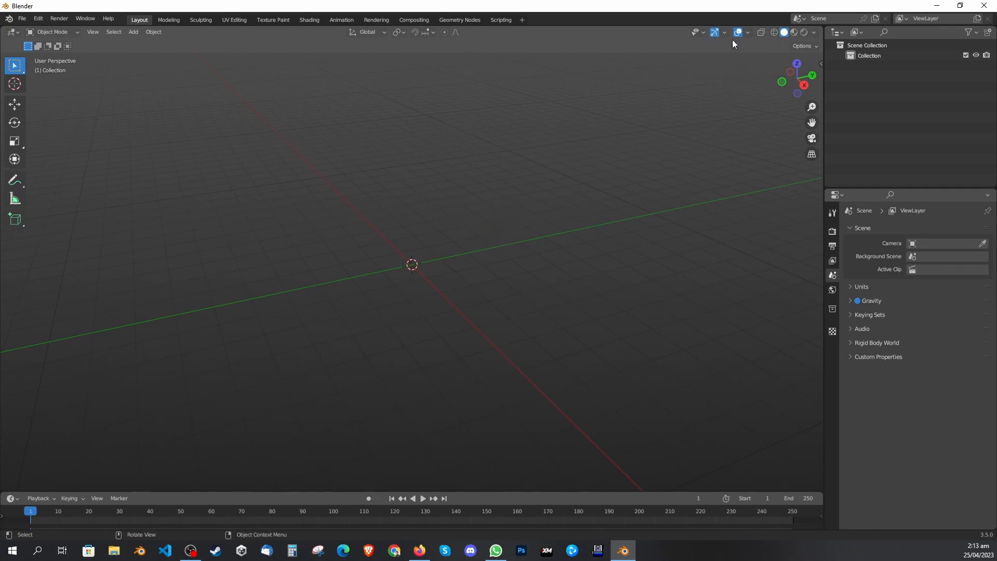
Switch the viewport gizmos and overlays off and back on to compare the display
{"action": "left_click", "coordinate": [714, 32]}
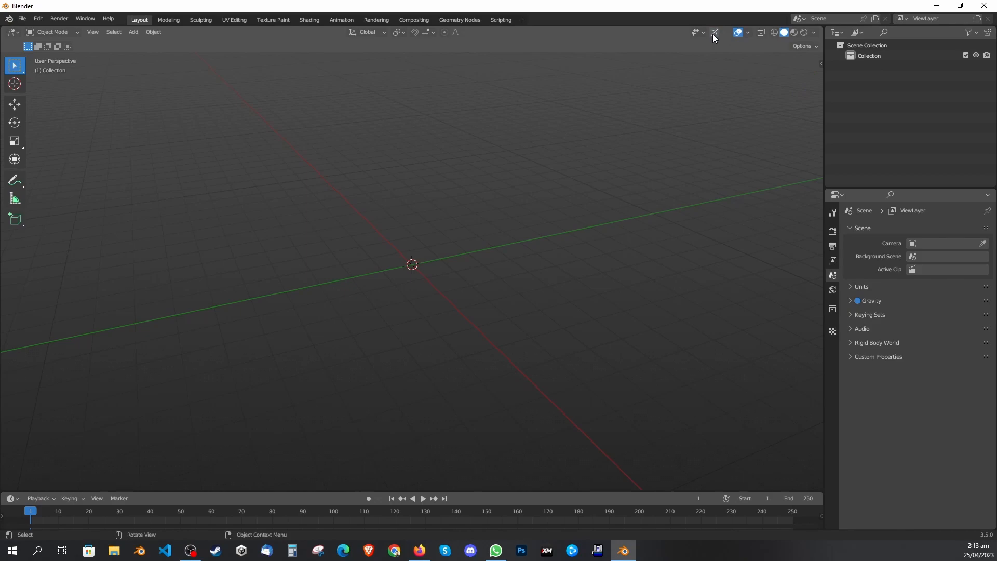
{"action": "left_click", "coordinate": [739, 33]}
{"action": "left_click", "coordinate": [716, 33]}
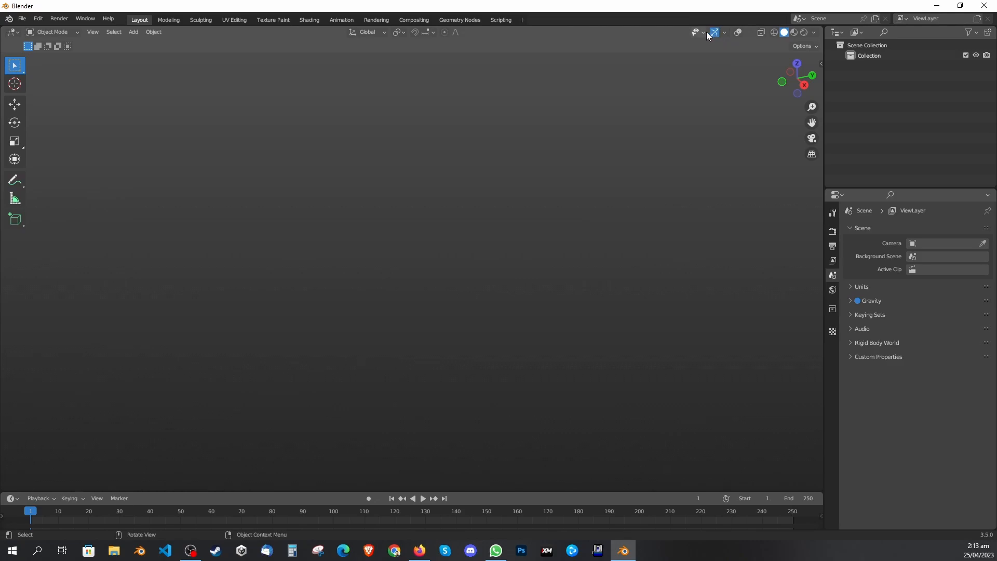
{"action": "left_click", "coordinate": [738, 33]}
{"action": "left_click", "coordinate": [741, 32]}
{"action": "left_click", "coordinate": [740, 32]}
Add a mesh cube at the world origin from the front orthographic view and deselect it
{"action": "middle_click_drag", "start_coordinate": [462, 234], "coordinate": [452, 235]}
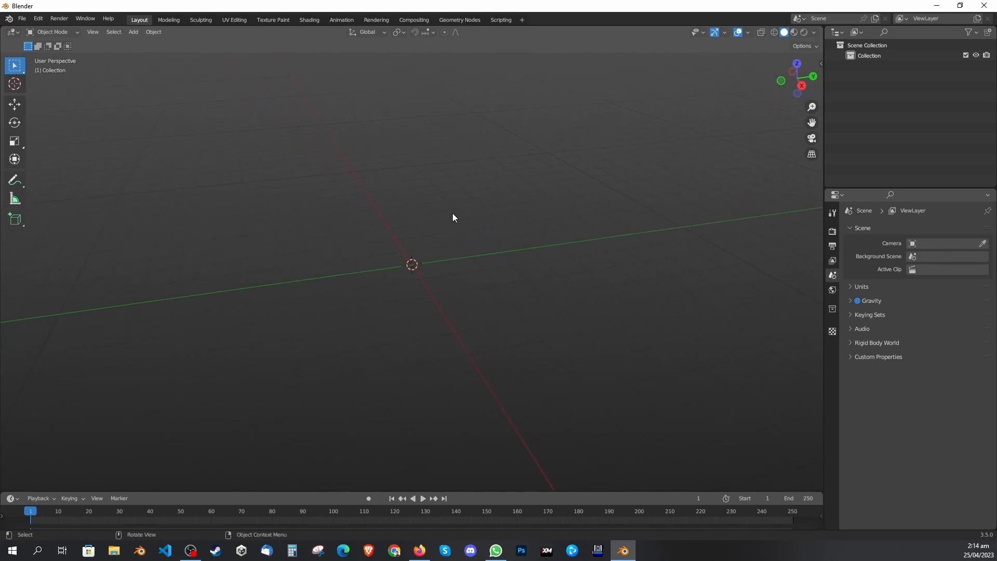
{"action": "key", "text": "KP_1"}
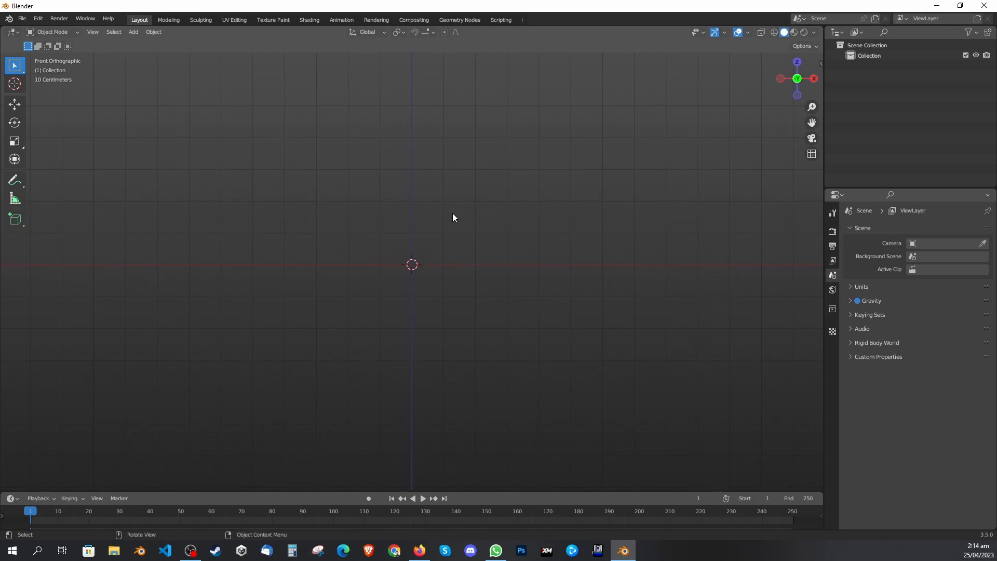
{"action": "key", "text": "shift+a"}
{"action": "mouse_move", "coordinate": [453, 217]}
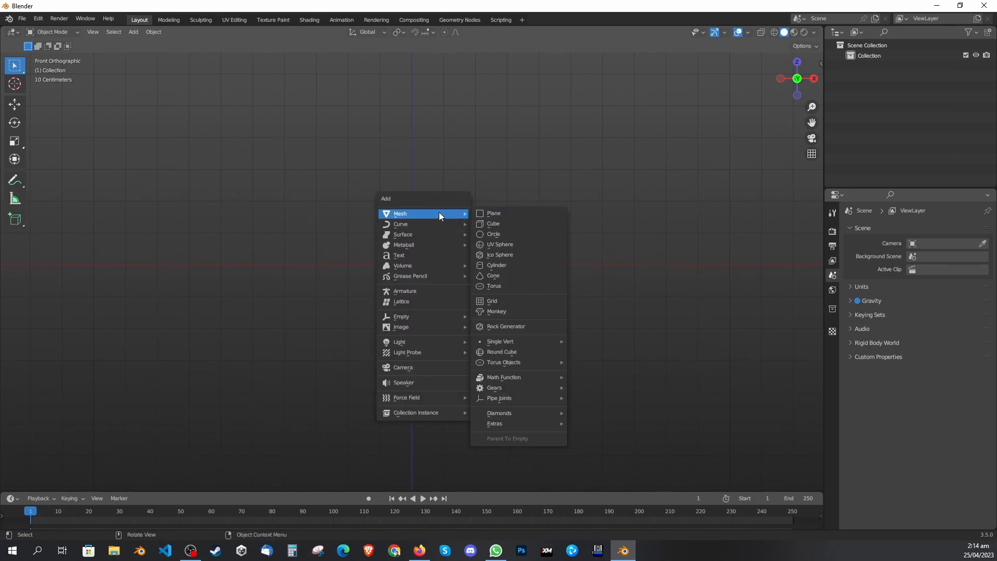
{"action": "left_click", "coordinate": [513, 227]}
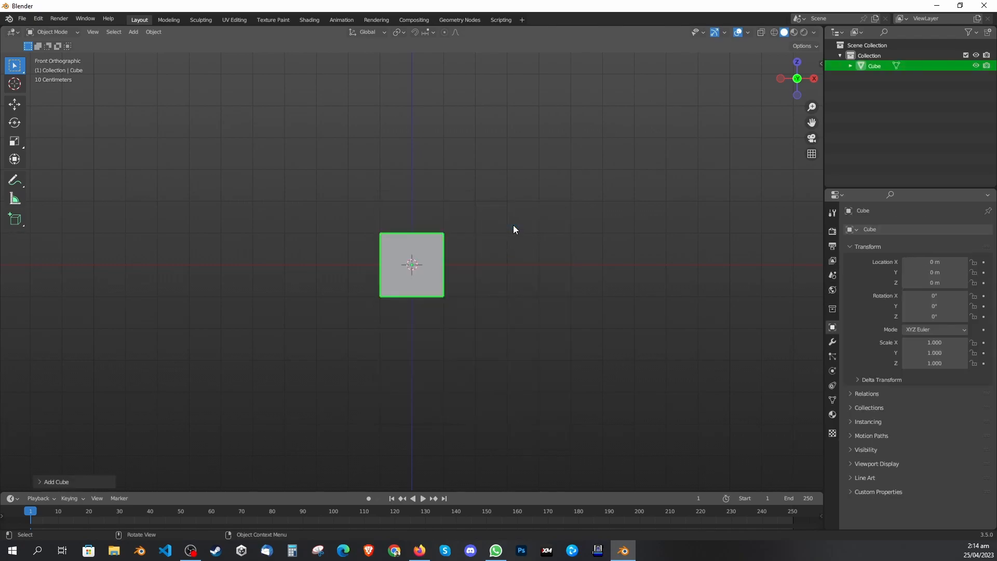
{"action": "left_click", "coordinate": [475, 299]}
Examine the new cube in perspective from several angles and distances
{"action": "middle_click_drag", "start_coordinate": [465, 286], "coordinate": [478, 295]}
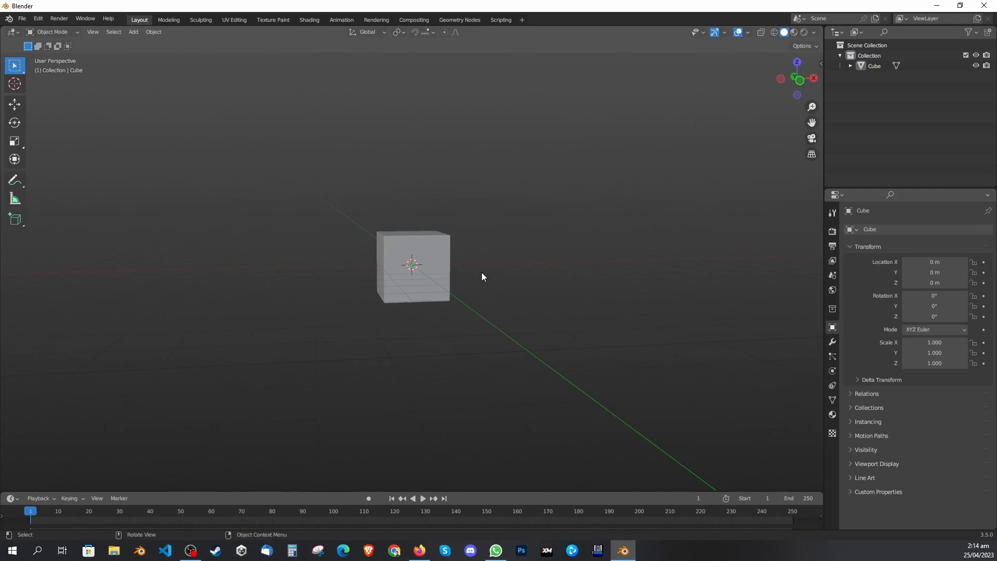
{"action": "scroll", "coordinate": [451, 251], "scroll_direction": "down", "scroll_amount": 1}
{"action": "scroll", "coordinate": [451, 251], "scroll_direction": "up", "scroll_amount": 4}
{"action": "scroll", "coordinate": [451, 251], "scroll_direction": "up", "scroll_amount": 3}
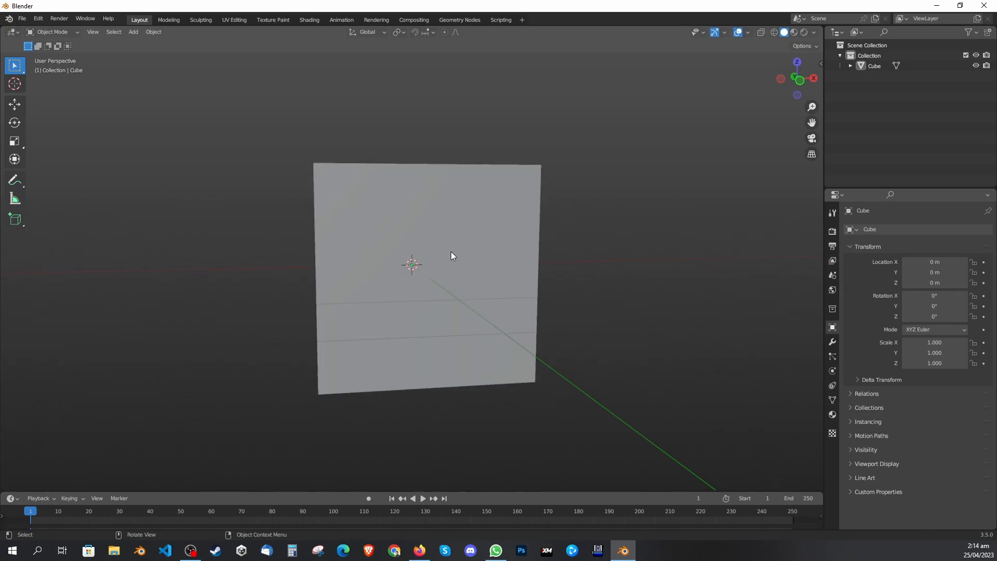
{"action": "scroll", "coordinate": [452, 251], "scroll_direction": "down", "scroll_amount": 1}
{"action": "scroll", "coordinate": [456, 242], "scroll_direction": "down", "scroll_amount": 4}
{"action": "scroll", "coordinate": [456, 243], "scroll_direction": "up", "scroll_amount": 4}
{"action": "middle_click_drag", "start_coordinate": [463, 238], "coordinate": [507, 242]}
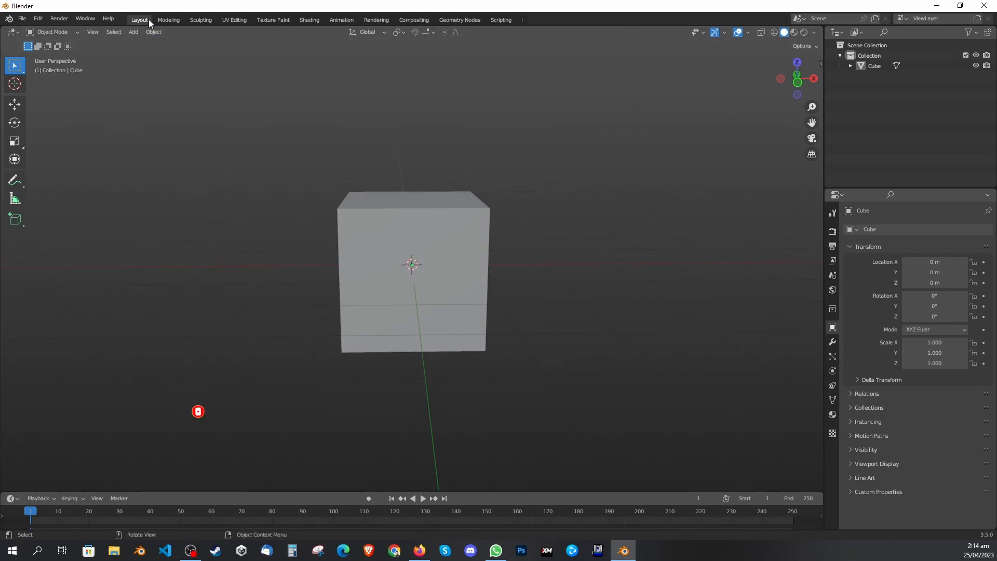
Enable Cavity in the solid viewport shading options and set its type to Both
{"action": "left_click", "coordinate": [52, 32]}
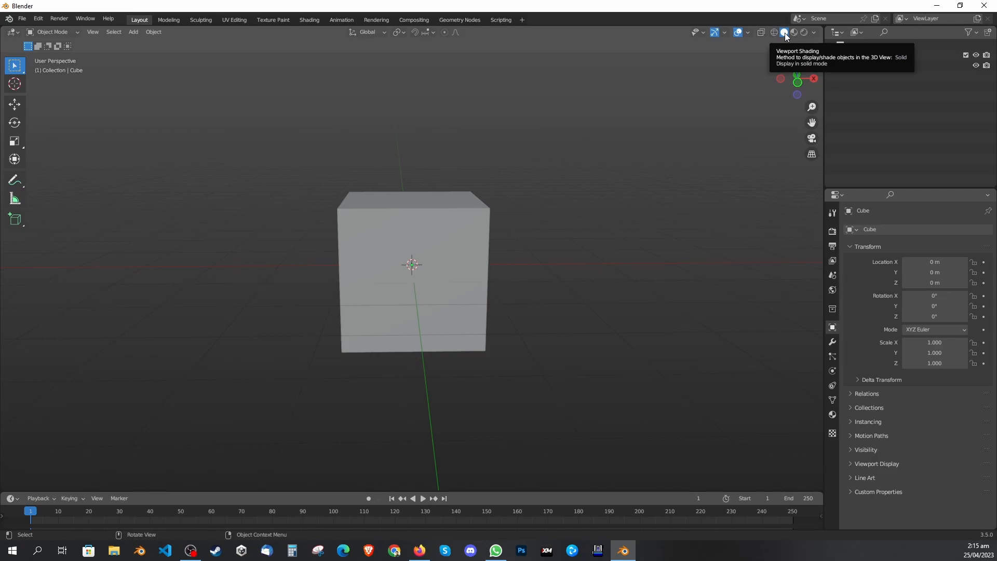
{"action": "left_click", "coordinate": [814, 34]}
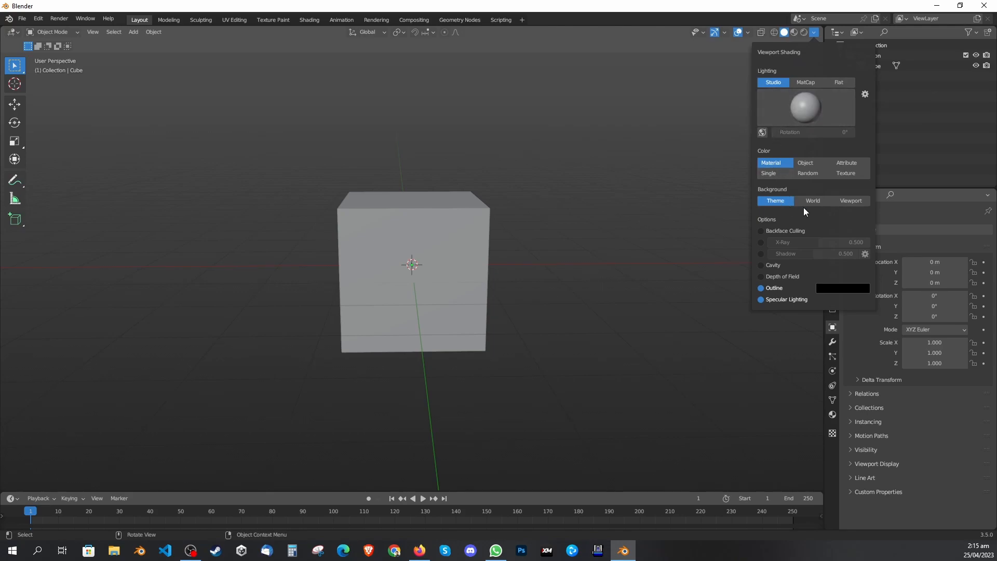
{"action": "left_click", "coordinate": [774, 266]}
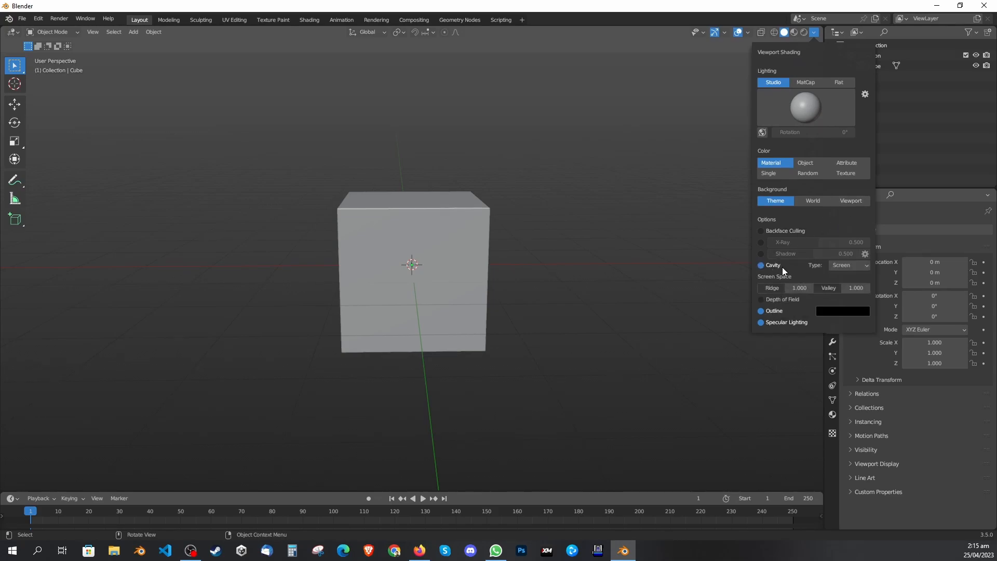
{"action": "left_click", "coordinate": [846, 265]}
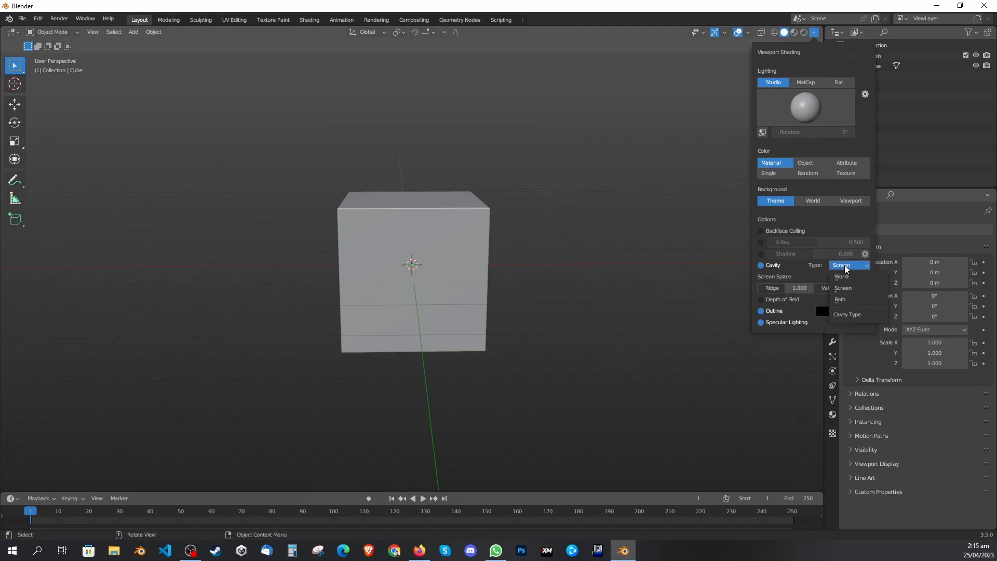
{"action": "left_click", "coordinate": [822, 298]}
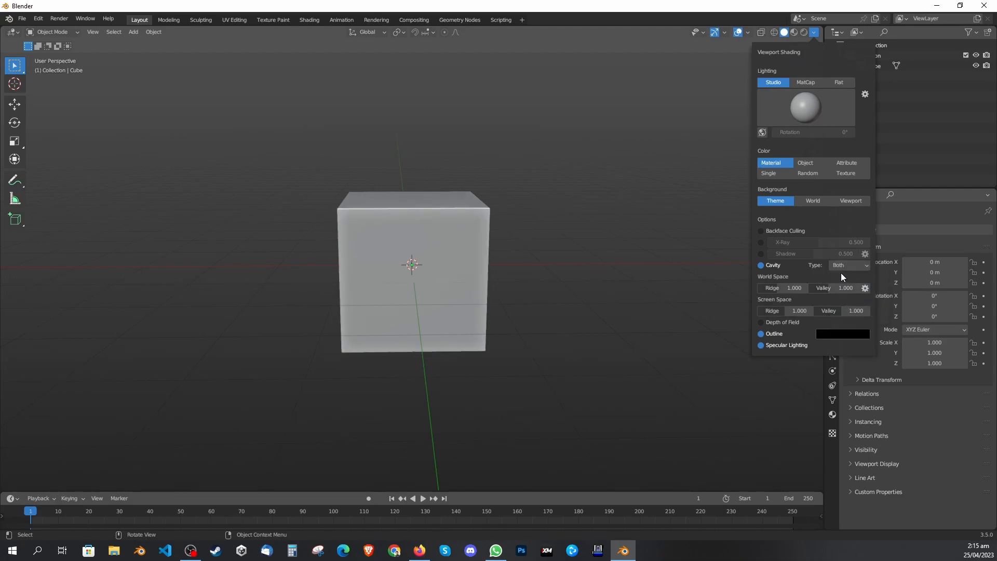
Set the cavity's world-space ridge and valley to 2.5 and its screen-space ridge and valley to 2.0
{"action": "left_click_drag", "start_coordinate": [776, 289], "coordinate": [859, 288]}
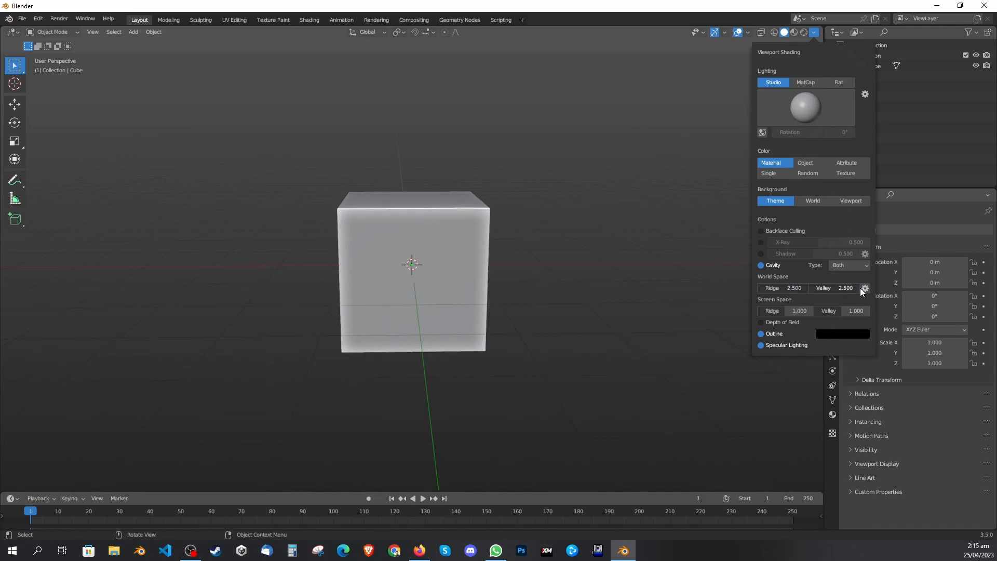
{"action": "left_click_drag", "start_coordinate": [778, 311], "coordinate": [852, 310]}
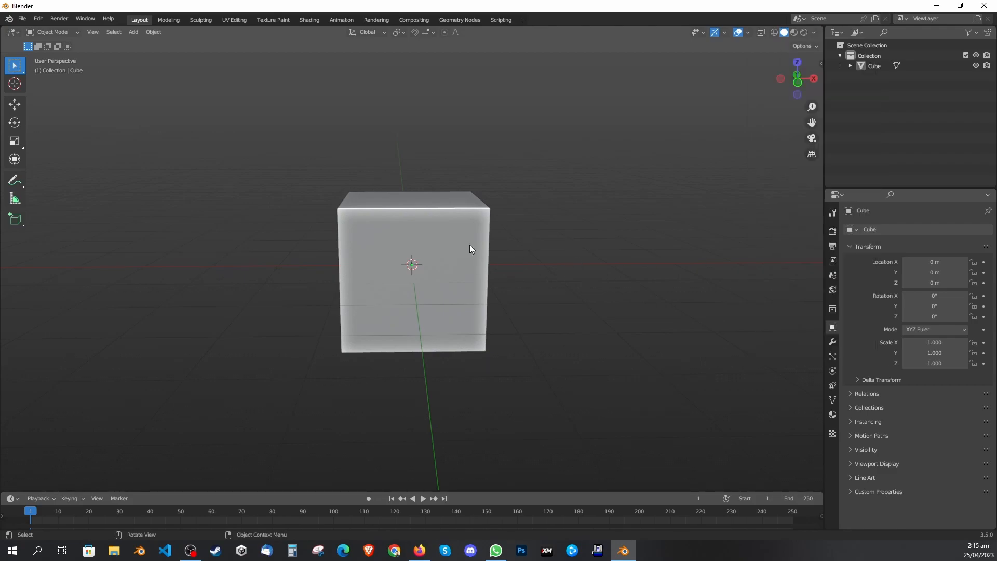
{"action": "left_click", "coordinate": [814, 32]}
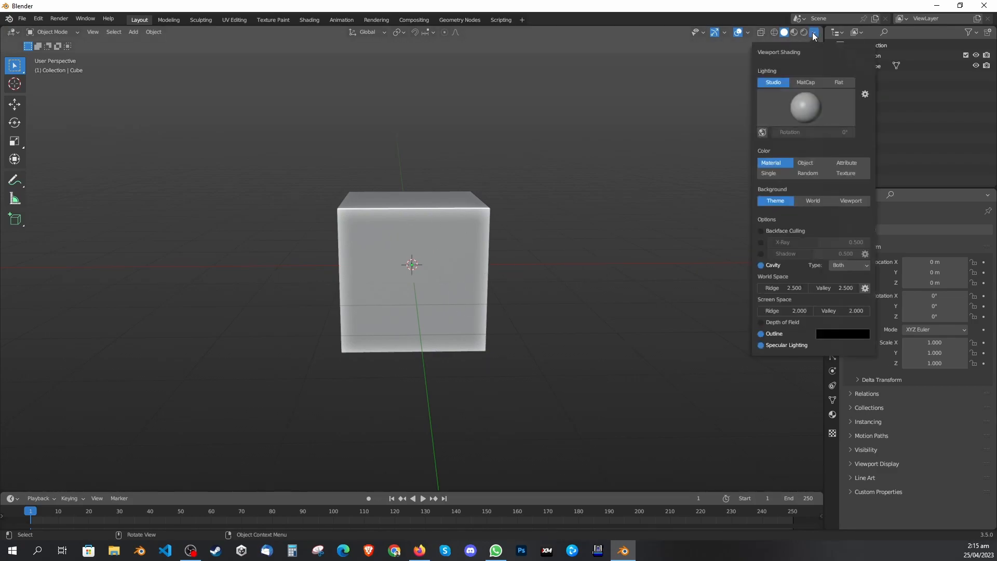
{"action": "left_click", "coordinate": [852, 173]}
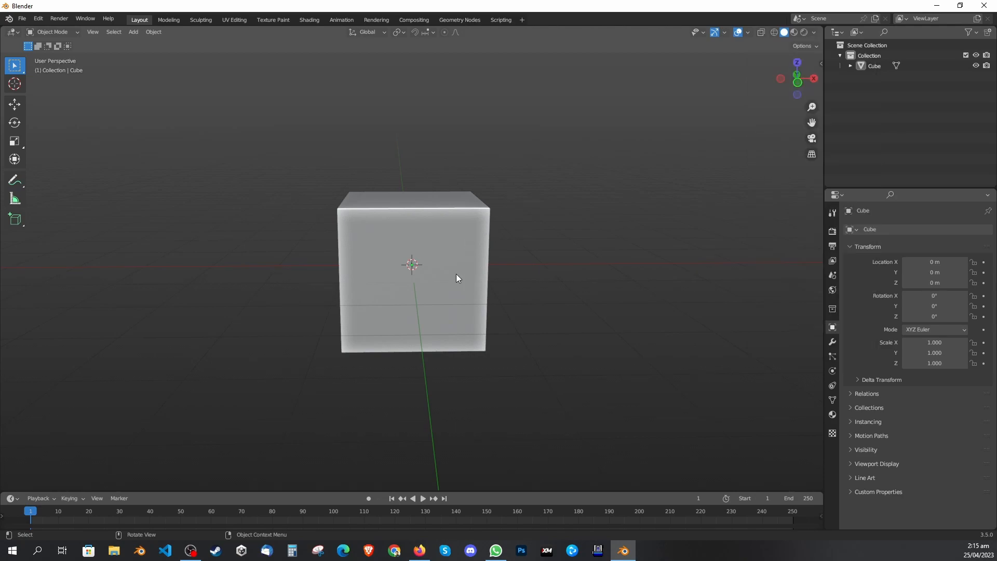
Try a dark purple world background color and undo the color change
{"action": "scroll", "coordinate": [456, 274], "scroll_direction": "down", "scroll_amount": 2}
{"action": "scroll", "coordinate": [454, 275], "scroll_direction": "up", "scroll_amount": 4}
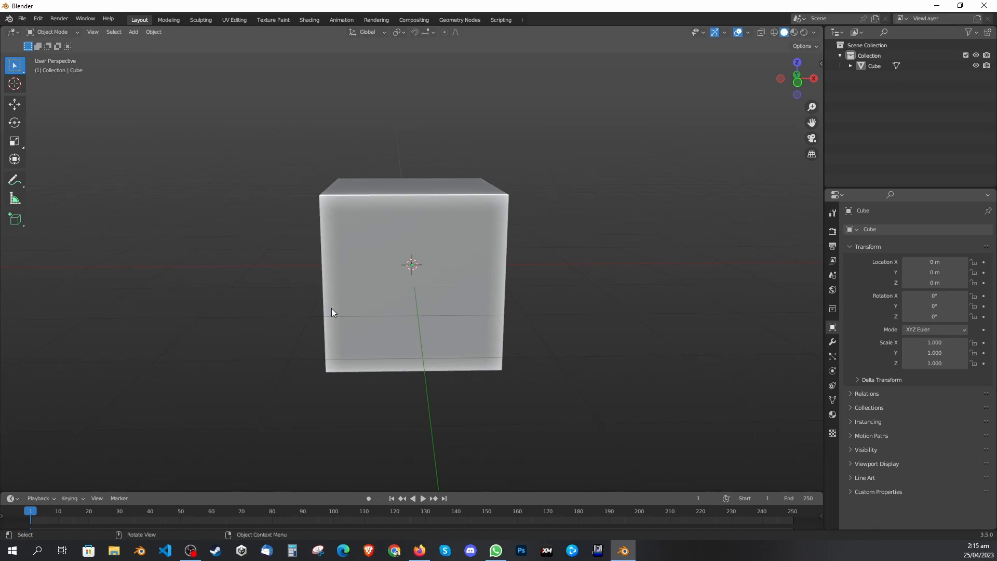
{"action": "left_click", "coordinate": [831, 232]}
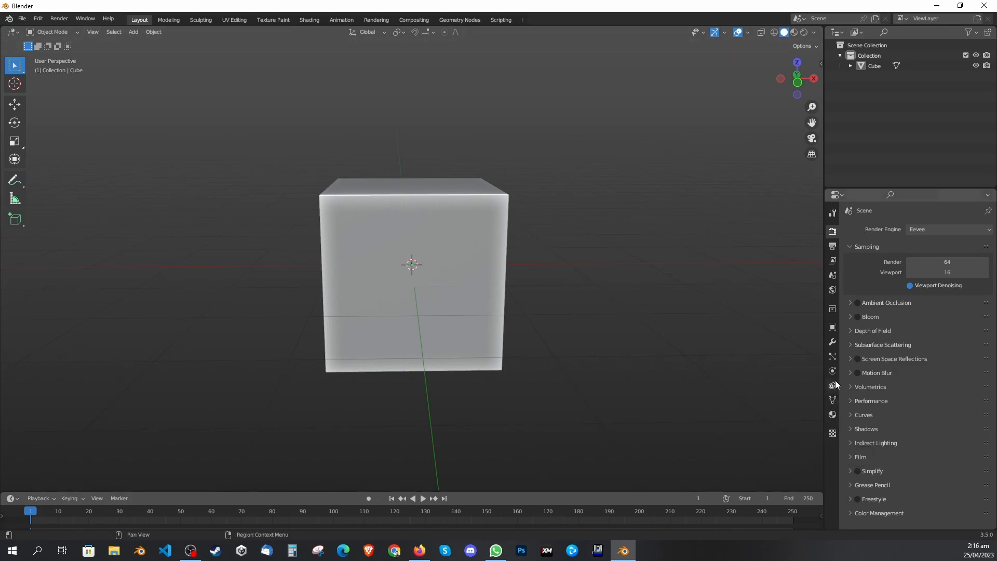
{"action": "left_click", "coordinate": [833, 291]}
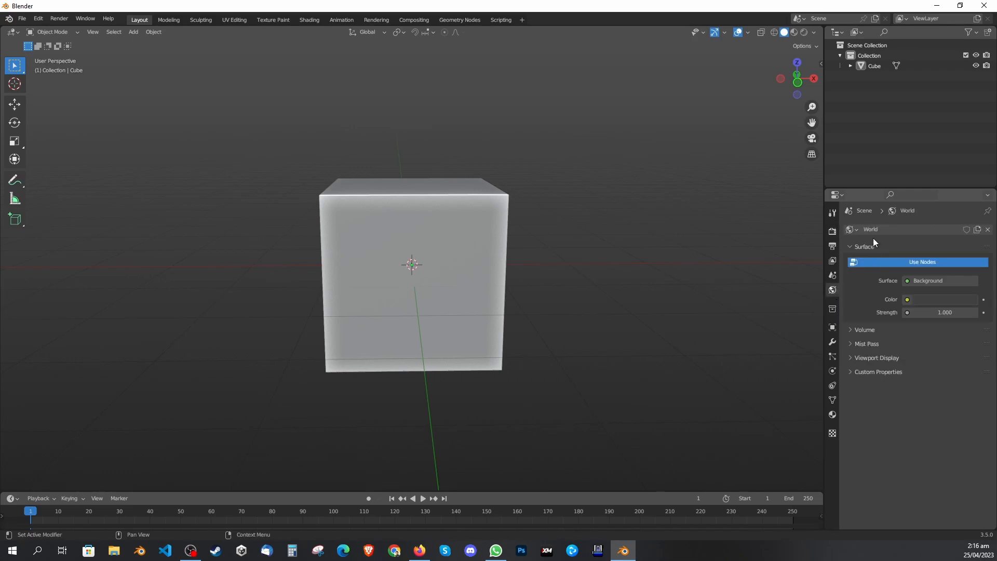
{"action": "left_click", "coordinate": [920, 300]}
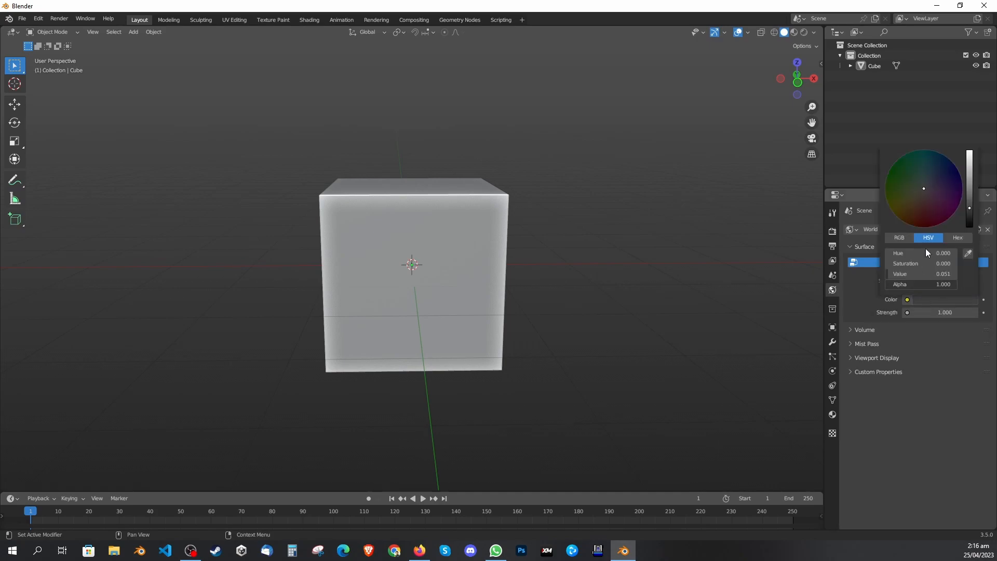
{"action": "left_click_drag", "start_coordinate": [926, 196], "coordinate": [943, 182]}
{"action": "left_click", "coordinate": [925, 298]}
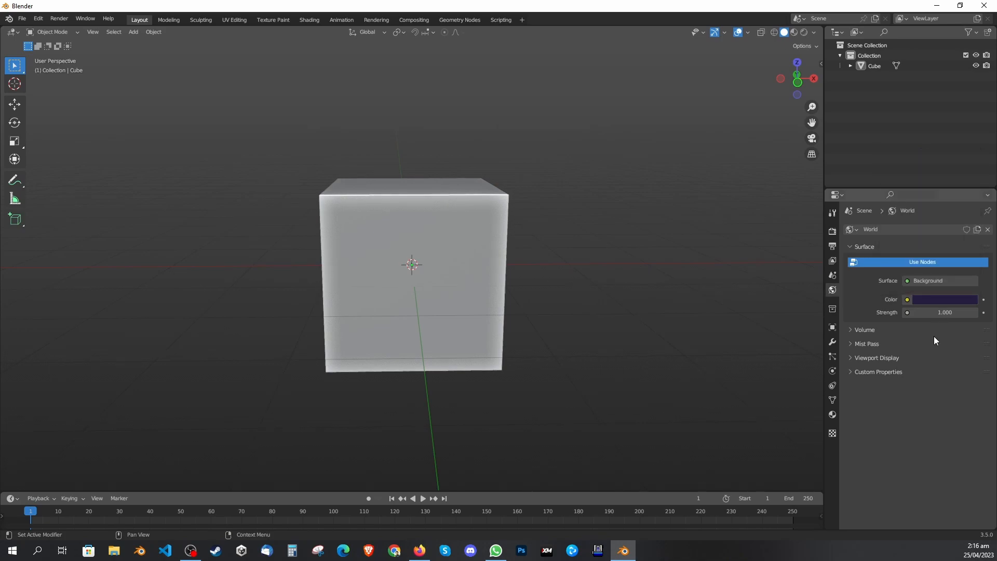
{"action": "key", "text": "ctrl+z"}
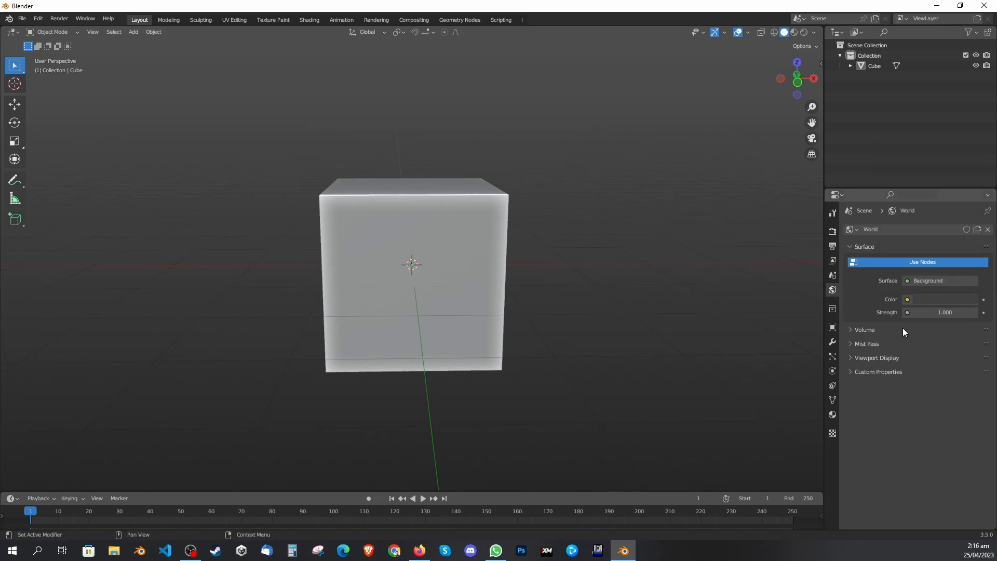
Switch the viewport to Rendered shading and set the world background strength to 0.5
{"action": "mouse_move", "coordinate": [943, 312]}
{"action": "left_mouse_down"}
{"action": "mouse_move", "coordinate": [965, 312]}
{"action": "mouse_move", "coordinate": [943, 313]}
{"action": "left_mouse_up"}
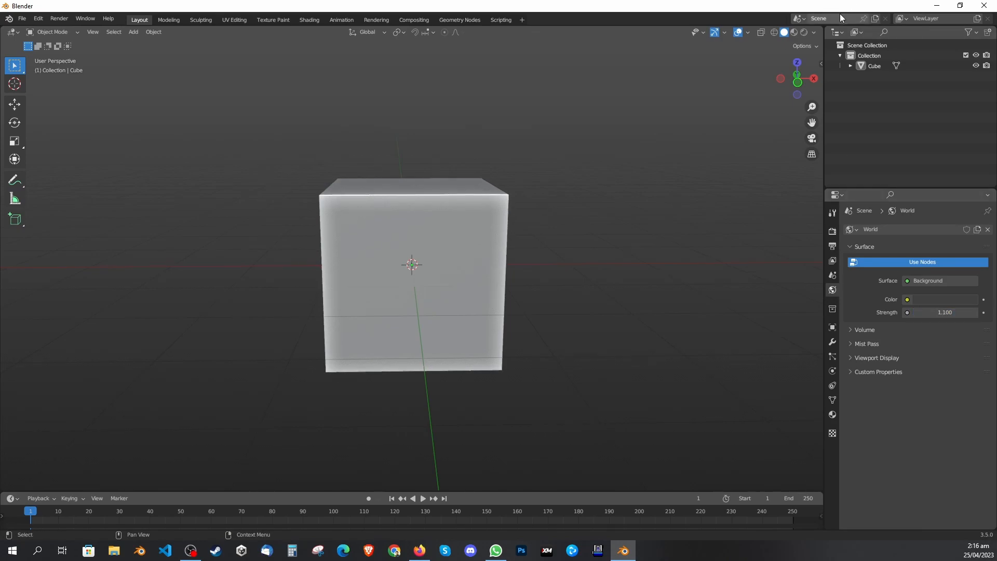
{"action": "left_click", "coordinate": [794, 32]}
{"action": "left_click", "coordinate": [805, 34]}
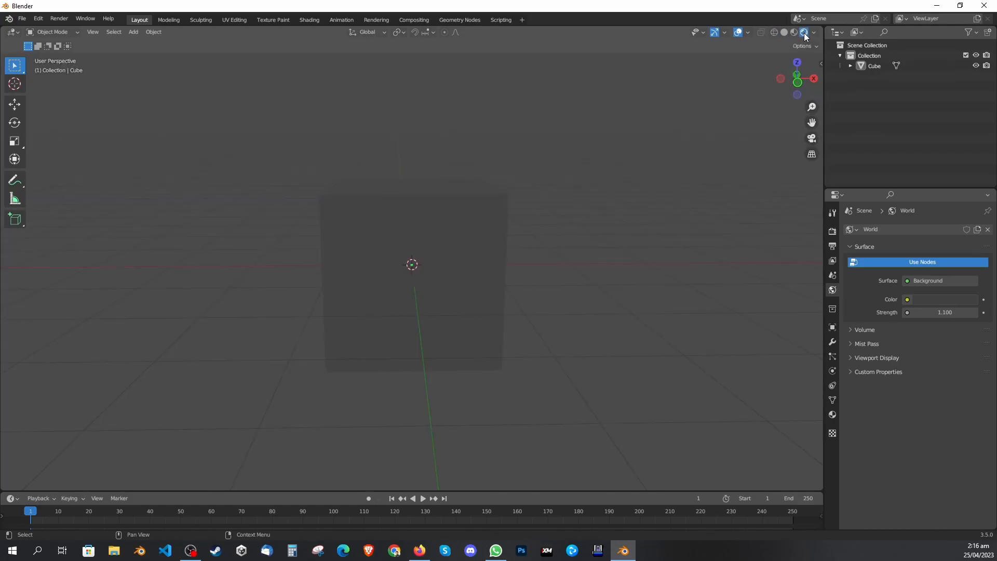
{"action": "mouse_move", "coordinate": [928, 312]}
{"action": "left_mouse_down"}
{"action": "mouse_move", "coordinate": [942, 312]}
{"action": "mouse_move", "coordinate": [907, 311]}
{"action": "mouse_move", "coordinate": [980, 312]}
{"action": "mouse_move", "coordinate": [923, 312]}
{"action": "left_mouse_up"}
{"action": "left_click", "coordinate": [938, 313]}
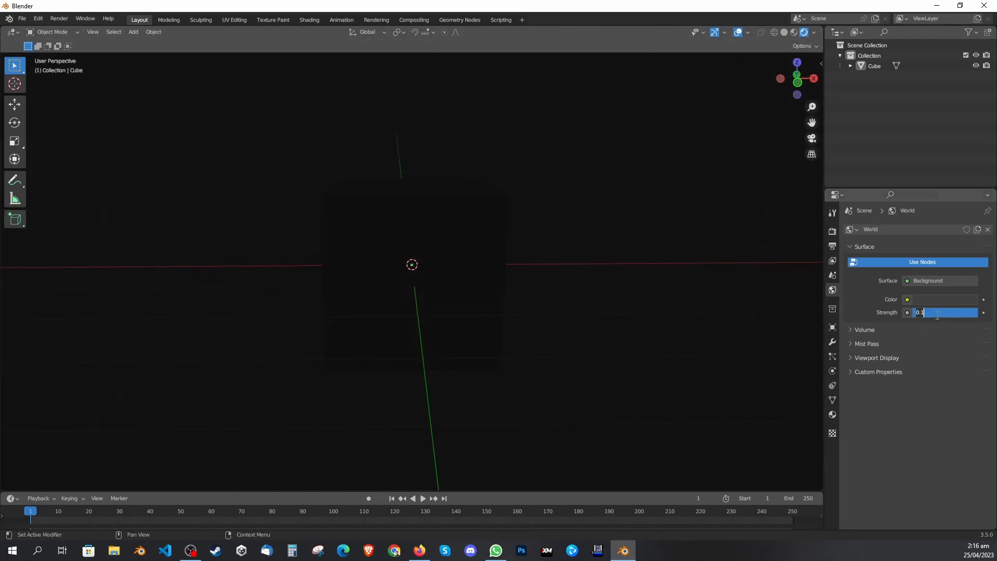
{"action": "type", "text": "0.5"}
{"action": "key", "text": "Return"}
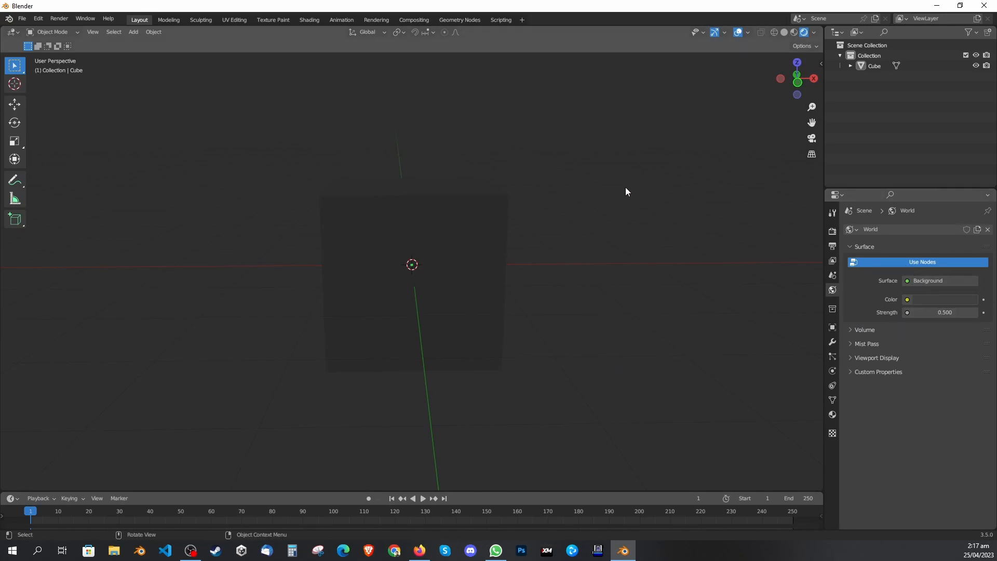
Hide the viewport overlays and inspect the rendered cube from other angles
{"action": "middle_click_drag", "start_coordinate": [631, 167], "coordinate": [604, 166]}
{"action": "left_click", "coordinate": [738, 33]}
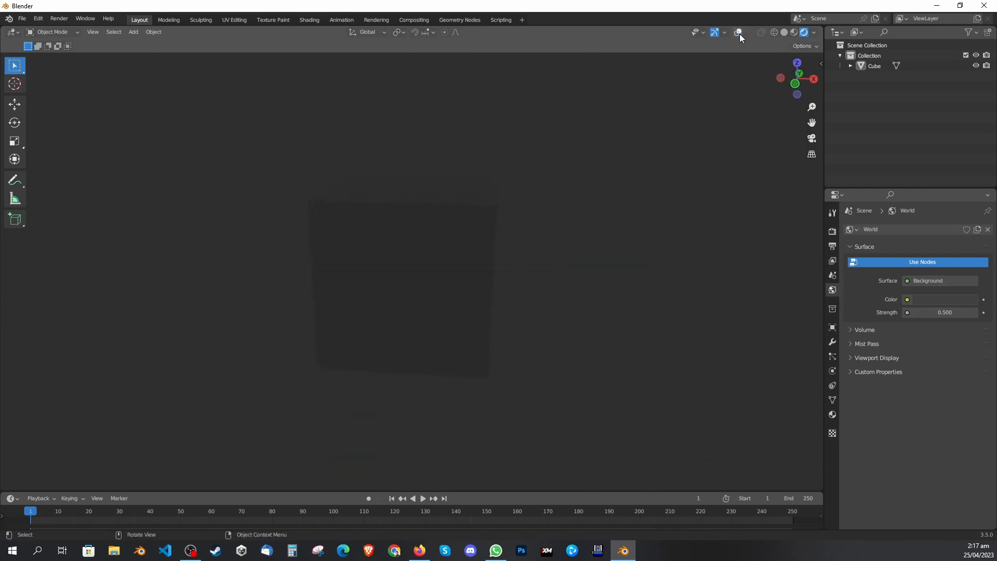
{"action": "middle_click_drag", "start_coordinate": [600, 208], "coordinate": [566, 236]}
{"action": "middle_click_drag", "start_coordinate": [457, 291], "coordinate": [489, 288]}
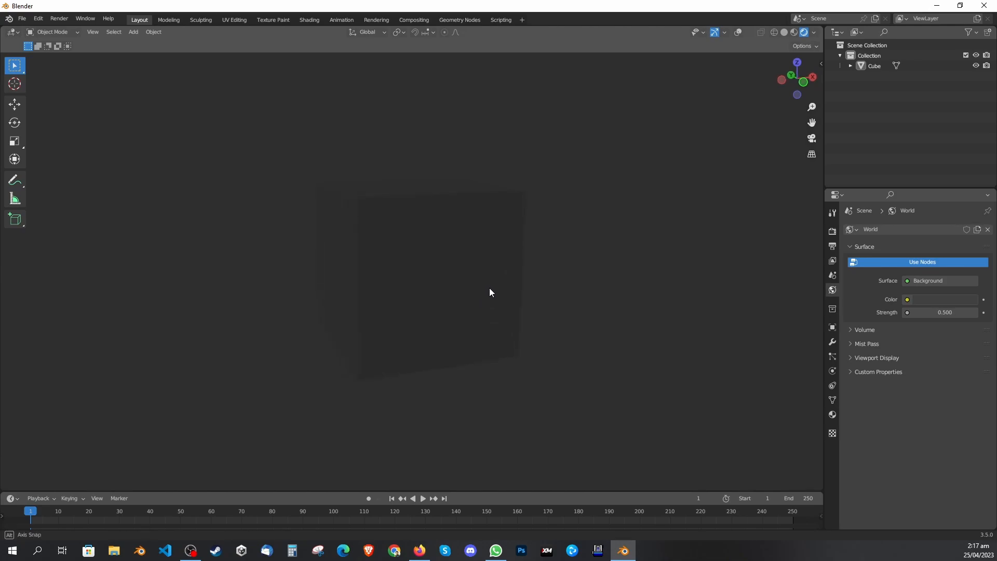
Add a new material to the cube and enter Edit Mode
{"action": "left_click", "coordinate": [833, 414]}
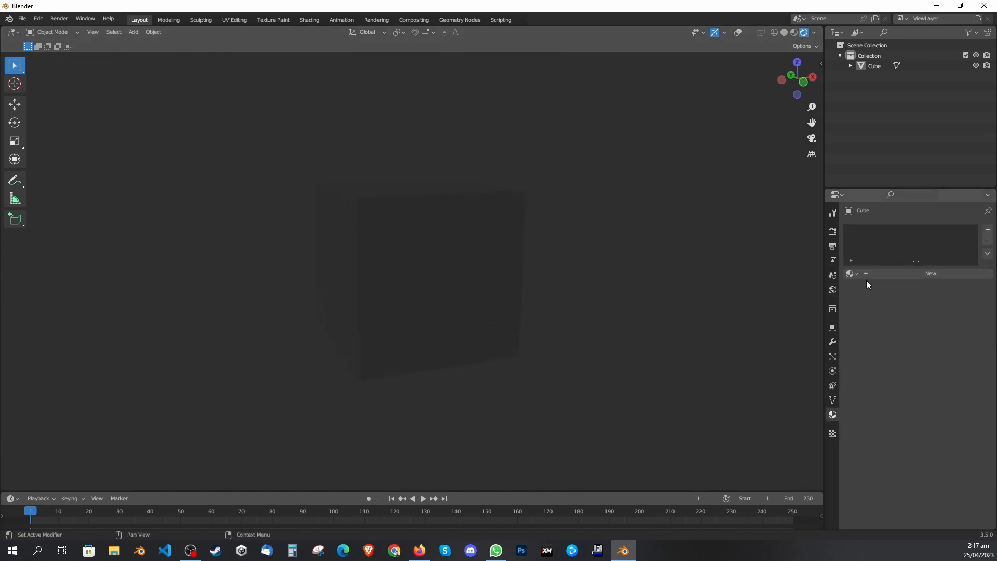
{"action": "left_click", "coordinate": [929, 274]}
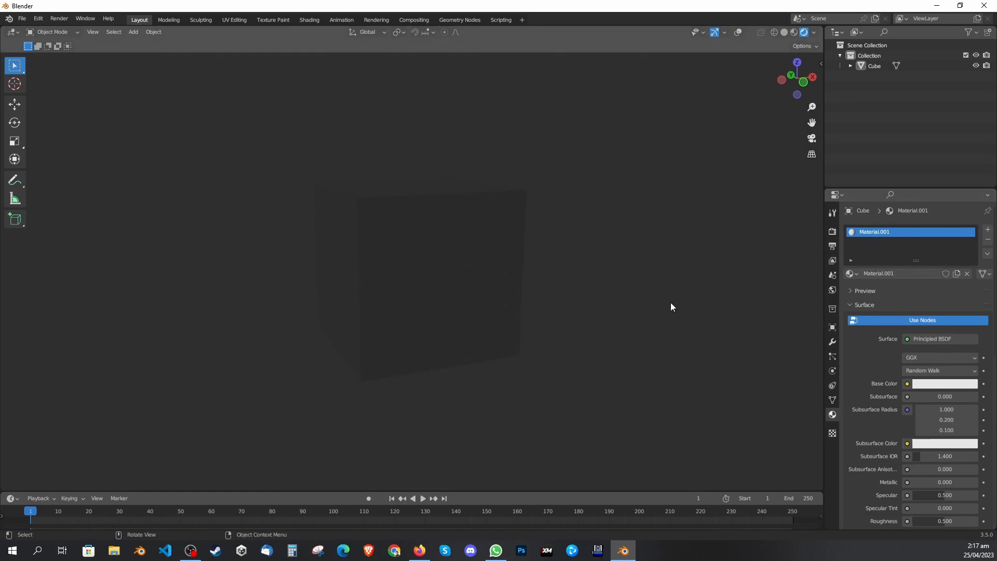
{"action": "left_click", "coordinate": [412, 258]}
{"action": "key", "text": "Tab"}
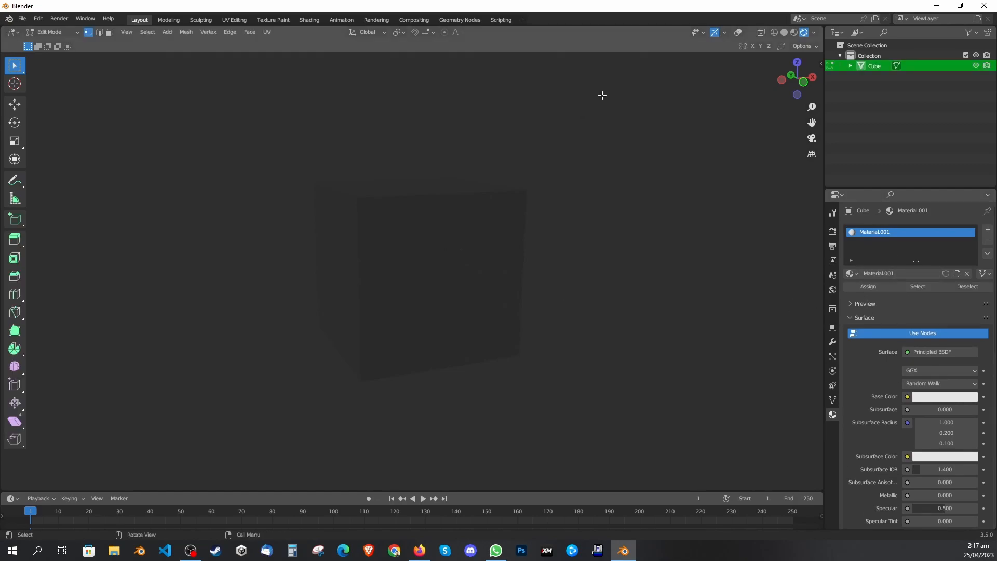
Set the material's base color to red with hue 0.998 and saturation 1.000, and show the cube in Material Preview
{"action": "left_click", "coordinate": [785, 32]}
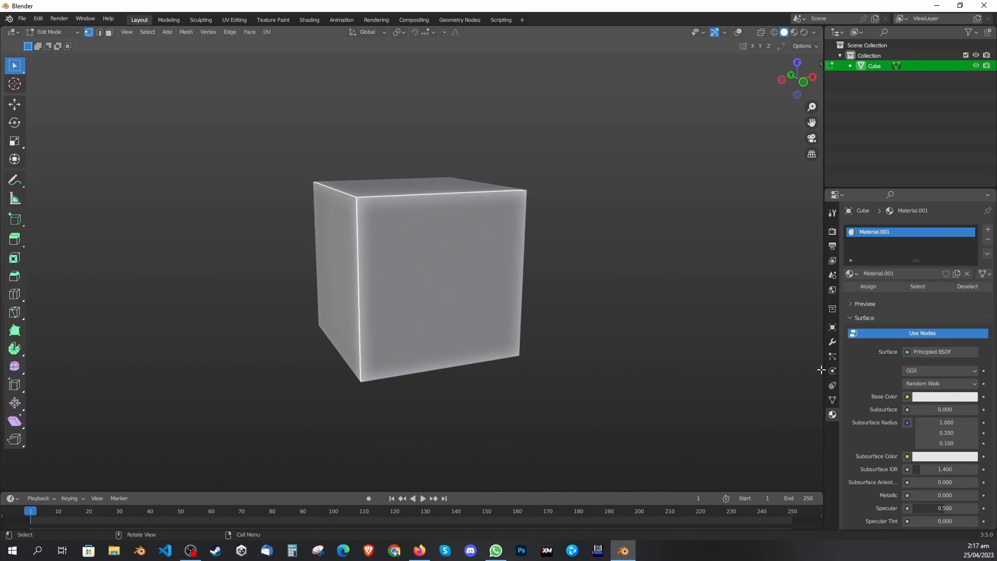
{"action": "left_click", "coordinate": [932, 400]}
{"action": "left_click_drag", "start_coordinate": [927, 307], "coordinate": [929, 325]}
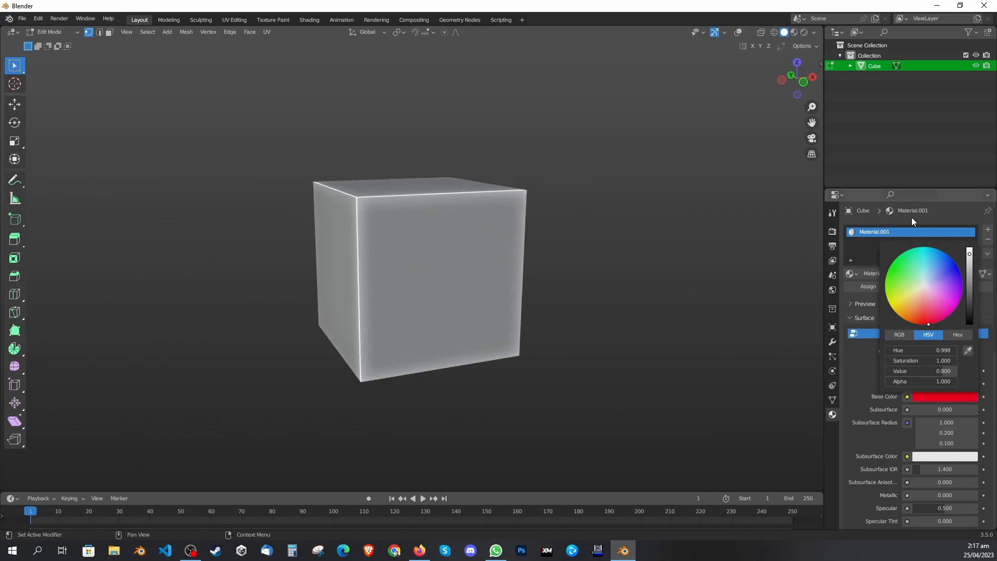
{"action": "left_click", "coordinate": [793, 32]}
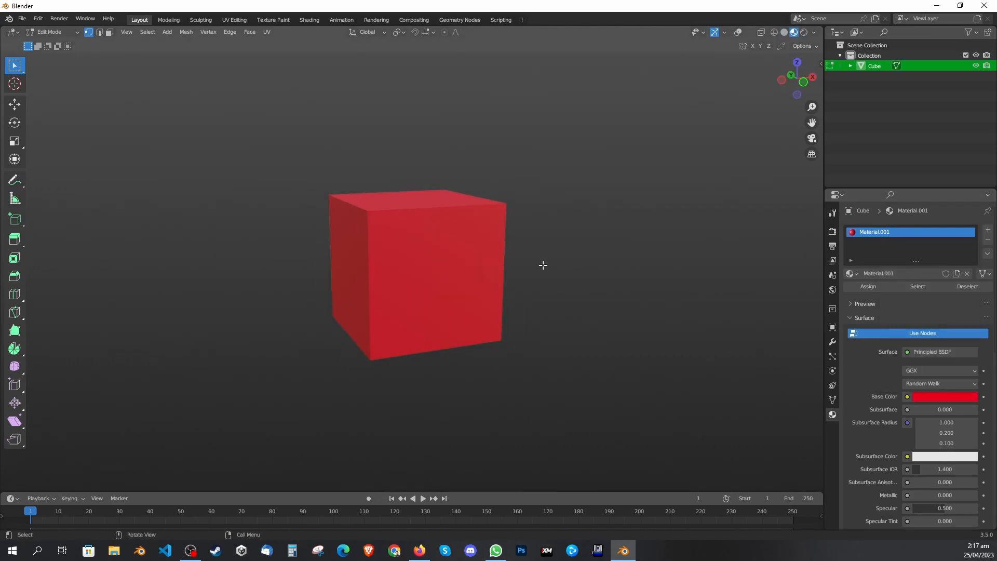
{"action": "scroll", "coordinate": [561, 249], "scroll_direction": "up", "scroll_amount": 1}
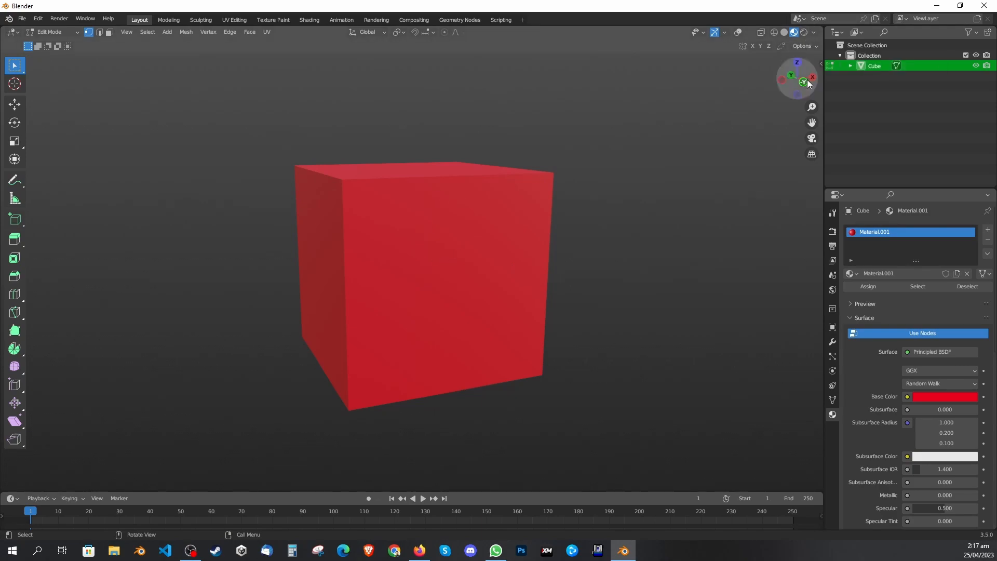
Try higher world background strengths on the red cube in Rendered shading and return the strength to 0.5
{"action": "left_click", "coordinate": [831, 292]}
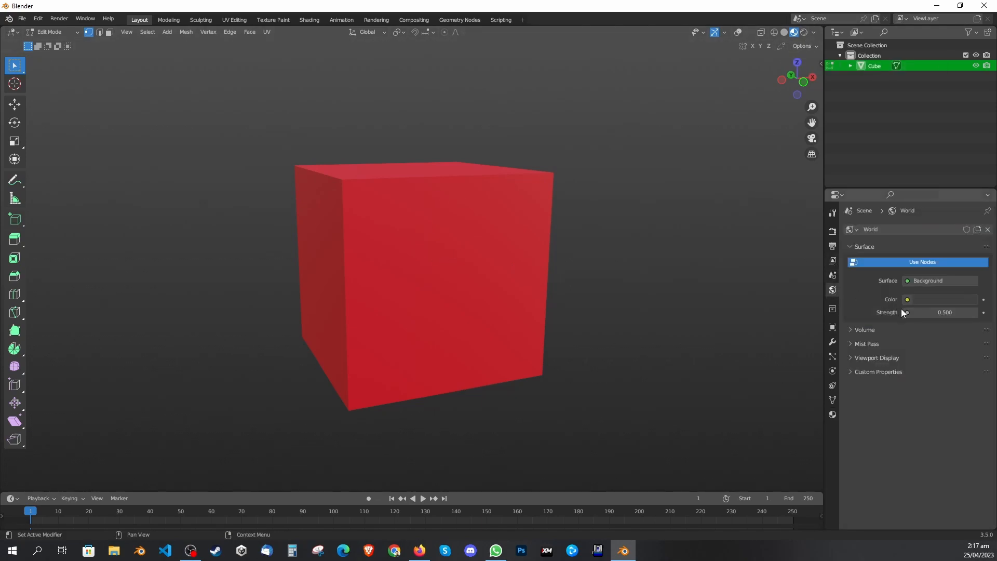
{"action": "left_click_drag", "start_coordinate": [943, 313], "coordinate": [944, 313]}
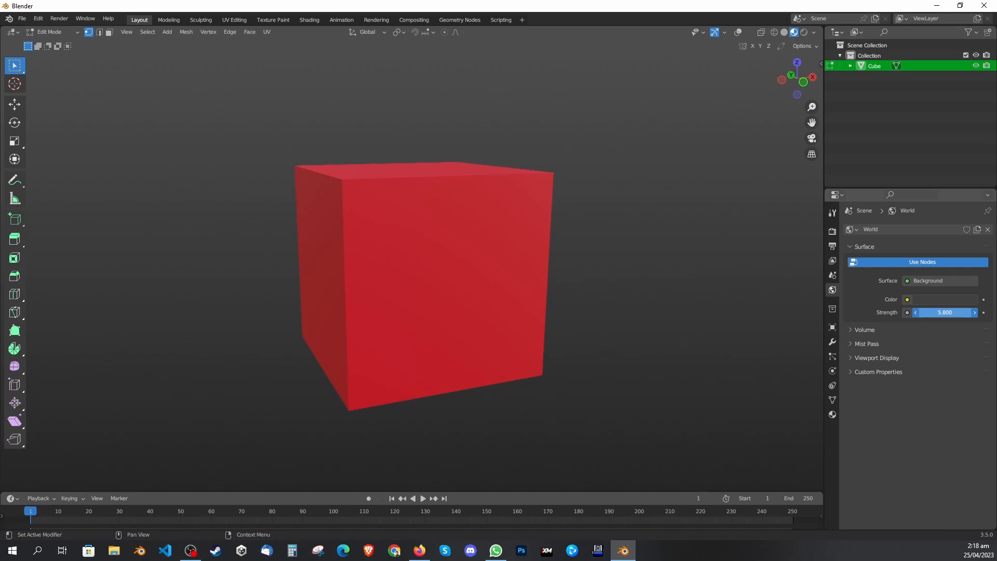
{"action": "left_click", "coordinate": [804, 32]}
{"action": "left_click_drag", "start_coordinate": [945, 312], "coordinate": [972, 313]}
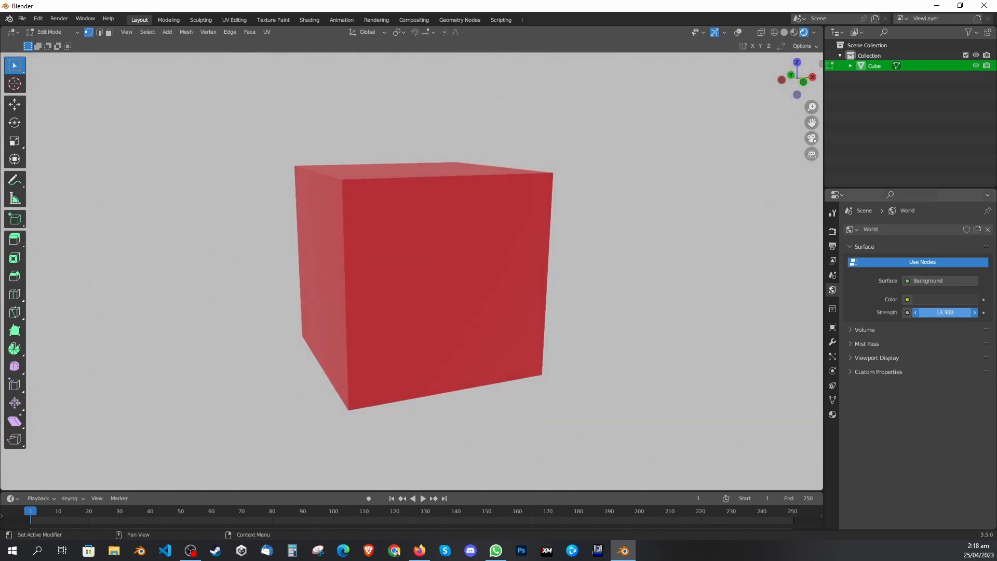
{"action": "left_click_drag", "start_coordinate": [972, 313], "coordinate": [963, 313]}
{"action": "left_click", "coordinate": [943, 310]}
{"action": "type", "text": "0.5"}
{"action": "key", "text": "Return"}
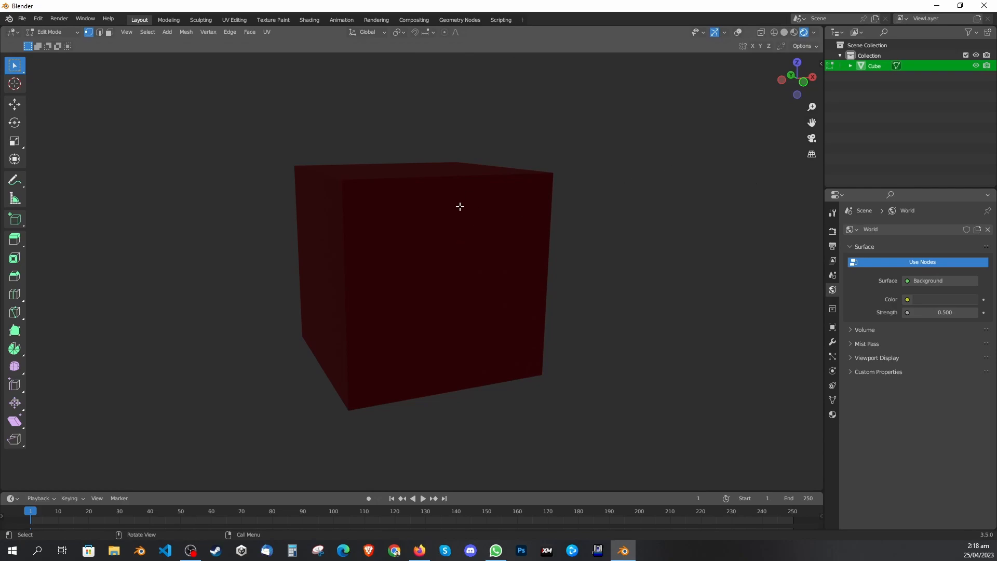
Return the viewport to Solid shading and view the cube closer and farther away
{"action": "left_click", "coordinate": [784, 32]}
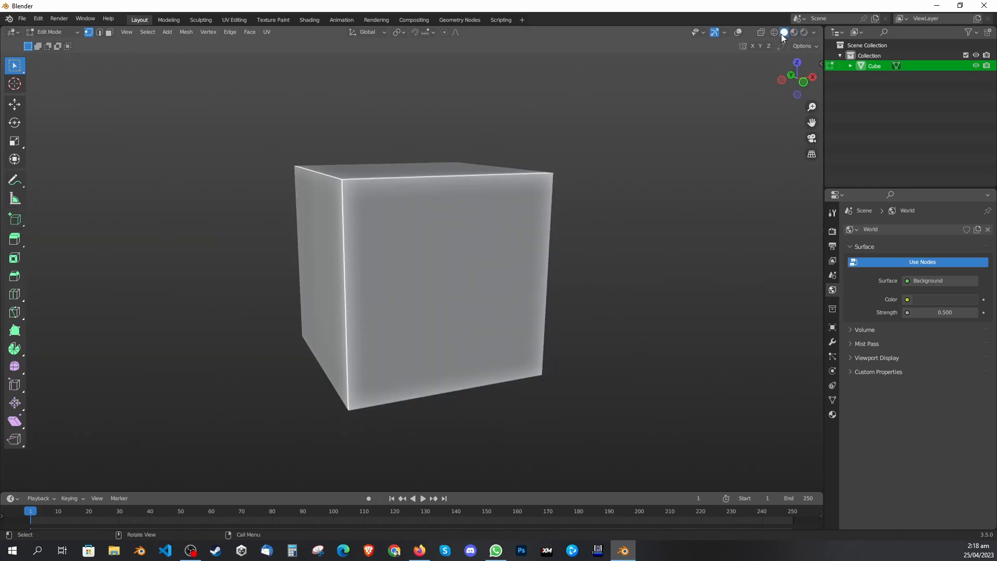
{"action": "scroll", "coordinate": [448, 228], "scroll_direction": "down", "scroll_amount": 1}
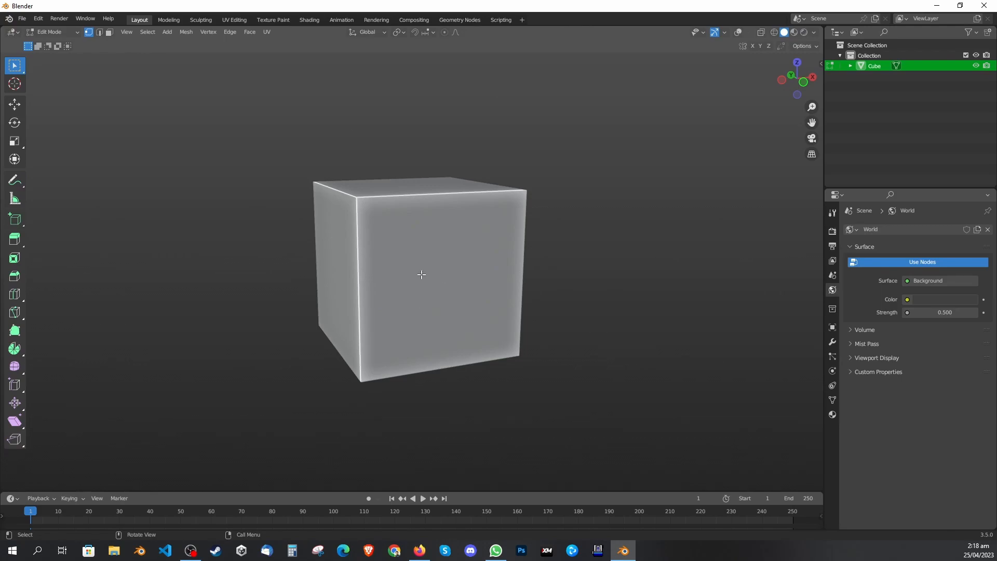
{"action": "scroll", "coordinate": [439, 270], "scroll_direction": "up", "scroll_amount": 1}
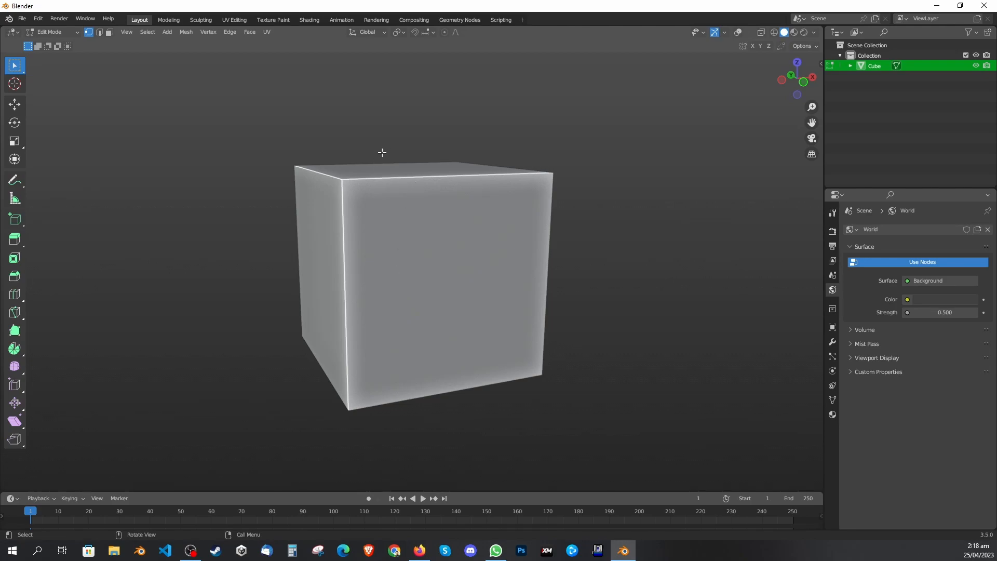
Open the add-on preferences, move their window over the viewport, and search the add-ons for "mesh"
{"action": "left_click", "coordinate": [38, 23]}
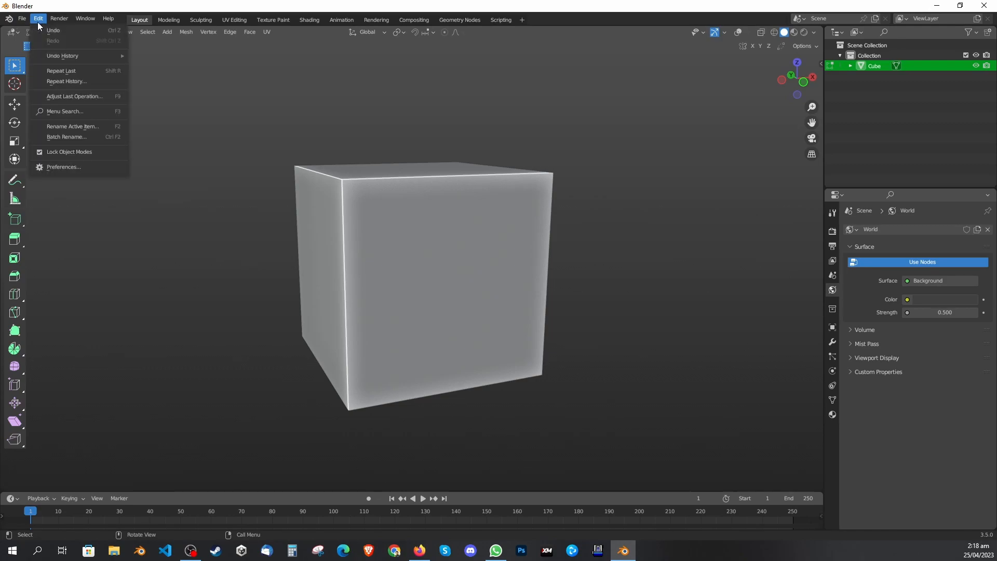
{"action": "left_click", "coordinate": [76, 166]}
{"action": "left_click_drag", "start_coordinate": [96, 12], "coordinate": [353, 109]}
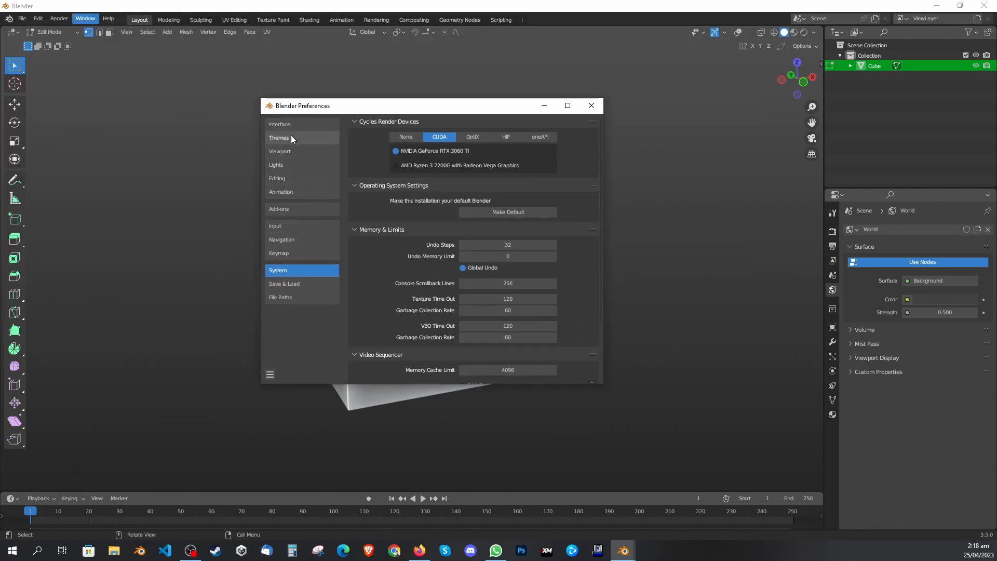
{"action": "left_click", "coordinate": [290, 211]}
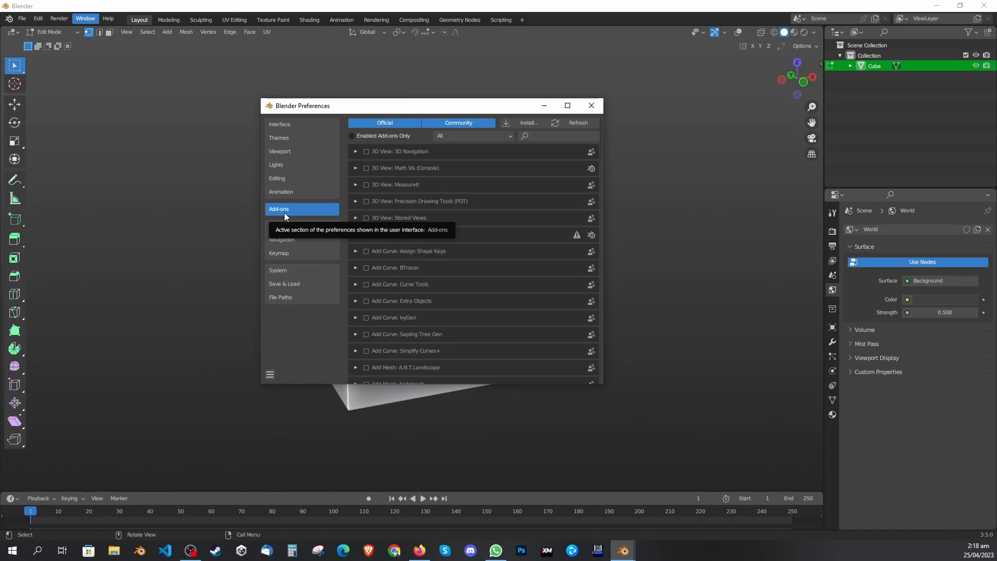
{"action": "left_click", "coordinate": [548, 137]}
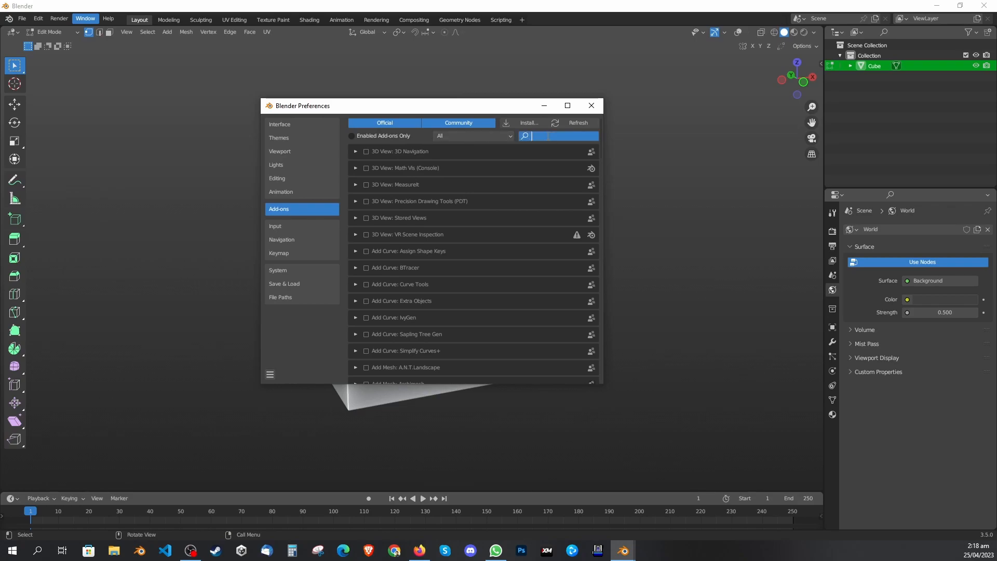
{"action": "type", "text": "m"}
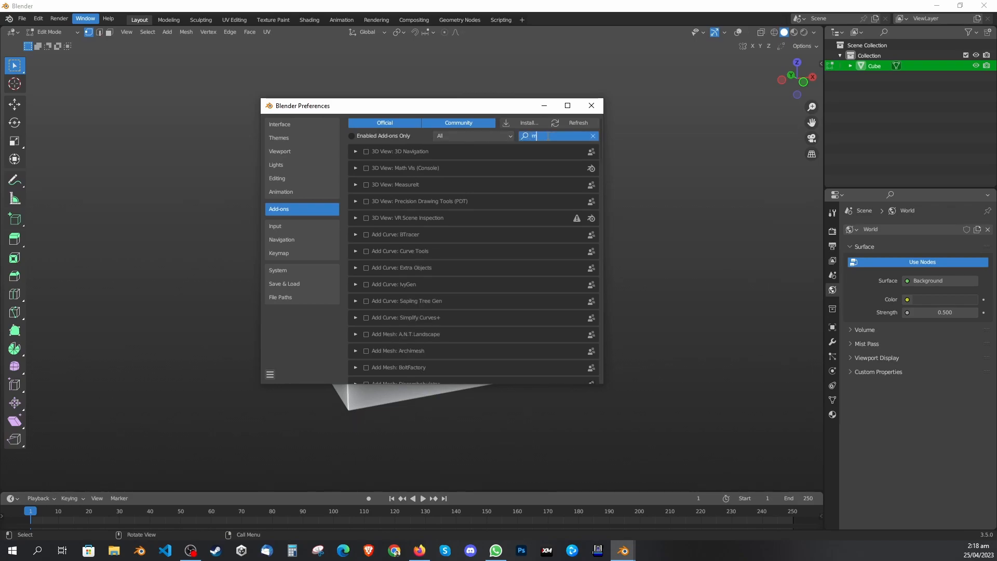
{"action": "type", "text": "esh"}
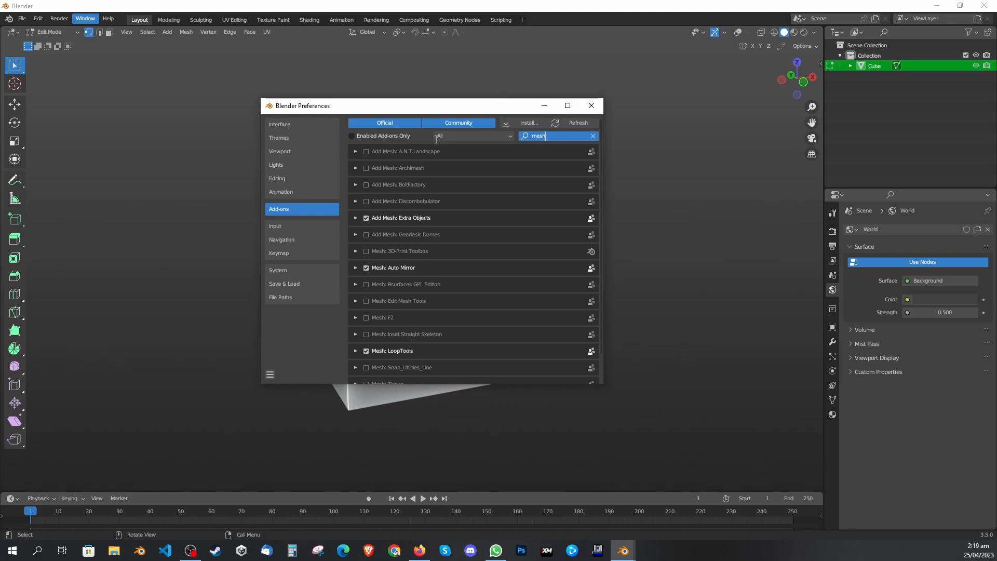
Clear the add-on search and filter the list by "mesh" again
{"action": "left_click", "coordinate": [593, 135]}
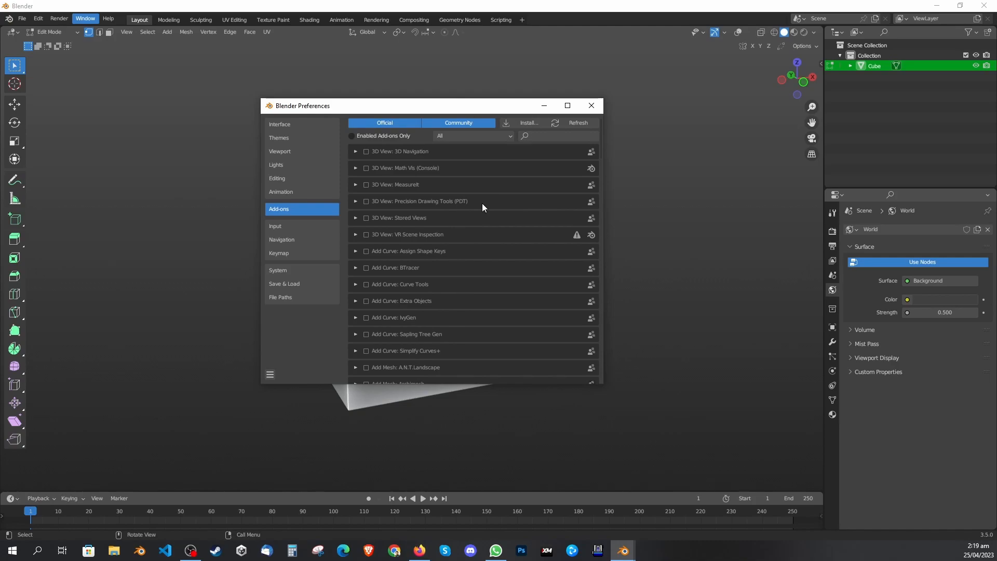
{"action": "left_click", "coordinate": [549, 141]}
{"action": "type", "text": "mesh"}
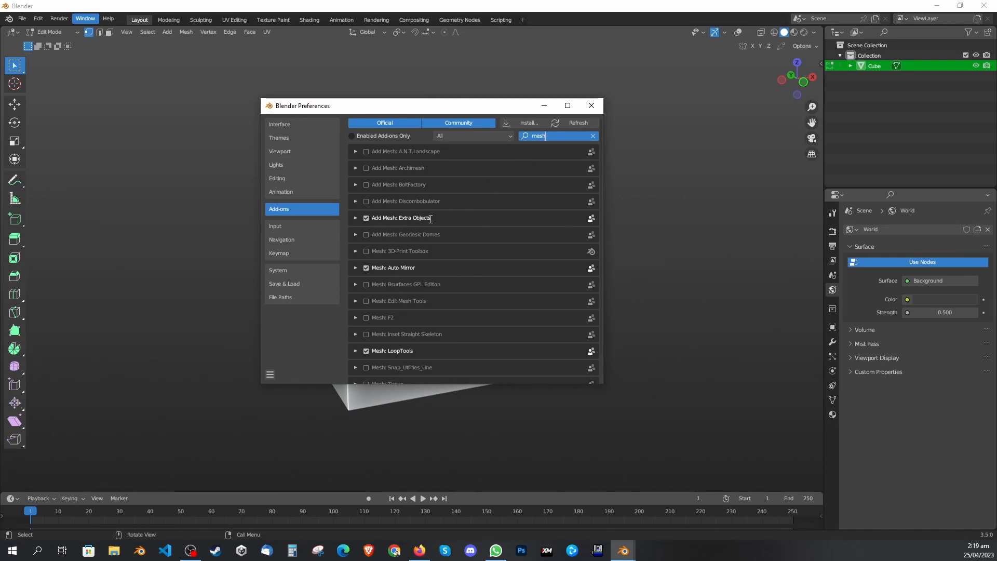
{"action": "left_click", "coordinate": [422, 269]}
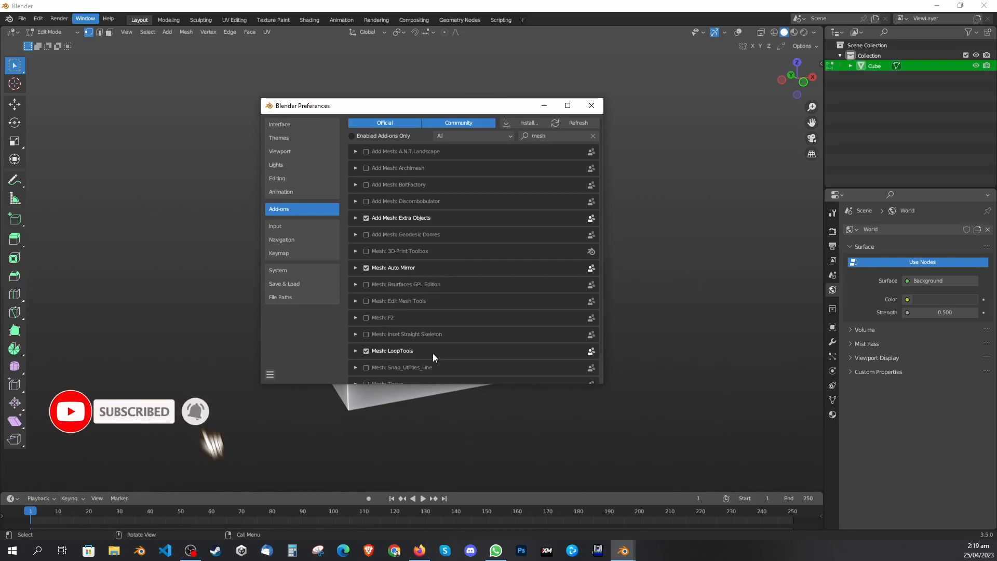
Close the preferences and show the cube in front view with overlays enabled, in Edit Mode with face selection
{"action": "left_click", "coordinate": [591, 105]}
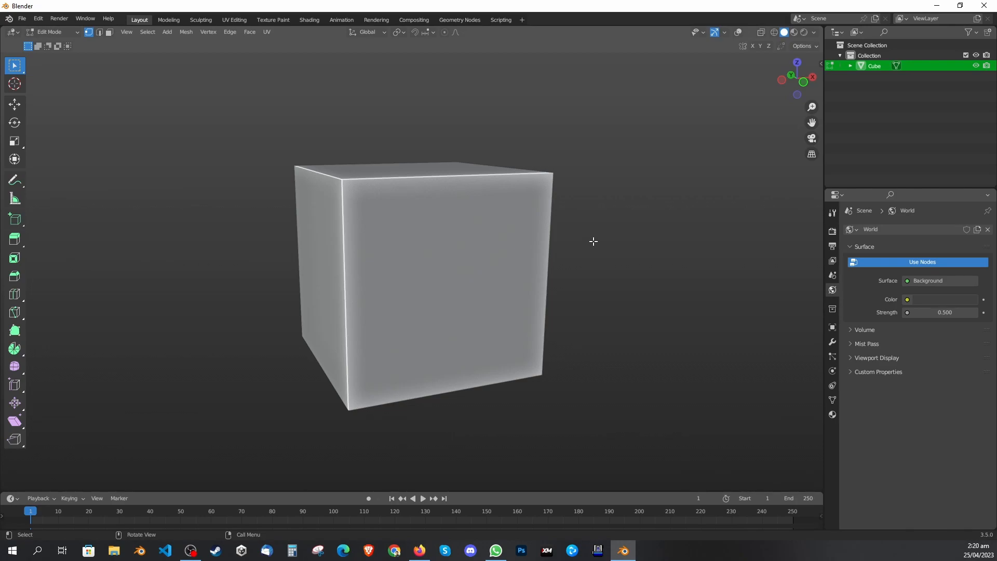
{"action": "key", "text": "KP_1"}
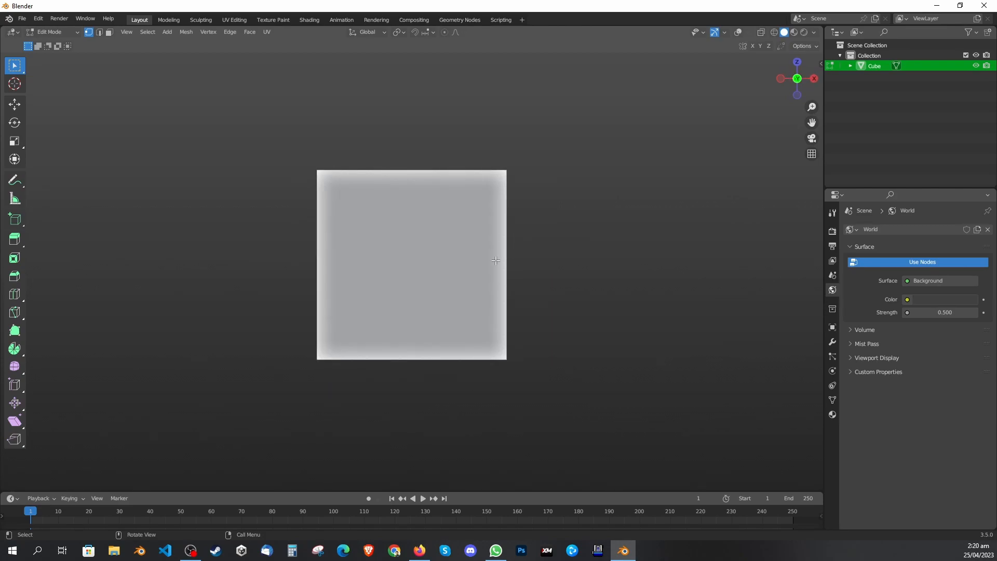
{"action": "left_click", "coordinate": [738, 32]}
{"action": "scroll", "coordinate": [563, 218], "scroll_direction": "up", "scroll_amount": 1}
{"action": "key", "text": "Tab"}
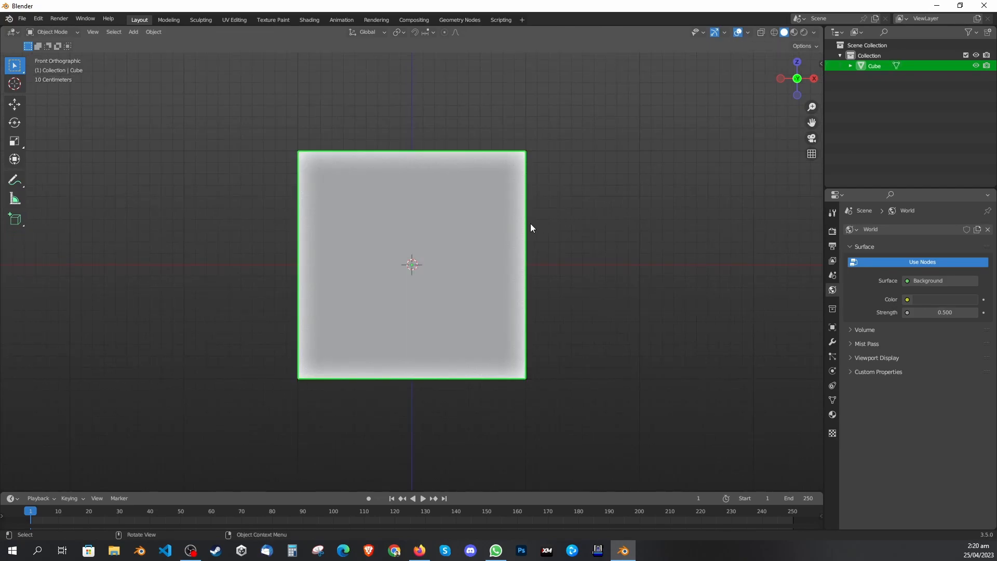
{"action": "key", "text": "Tab"}
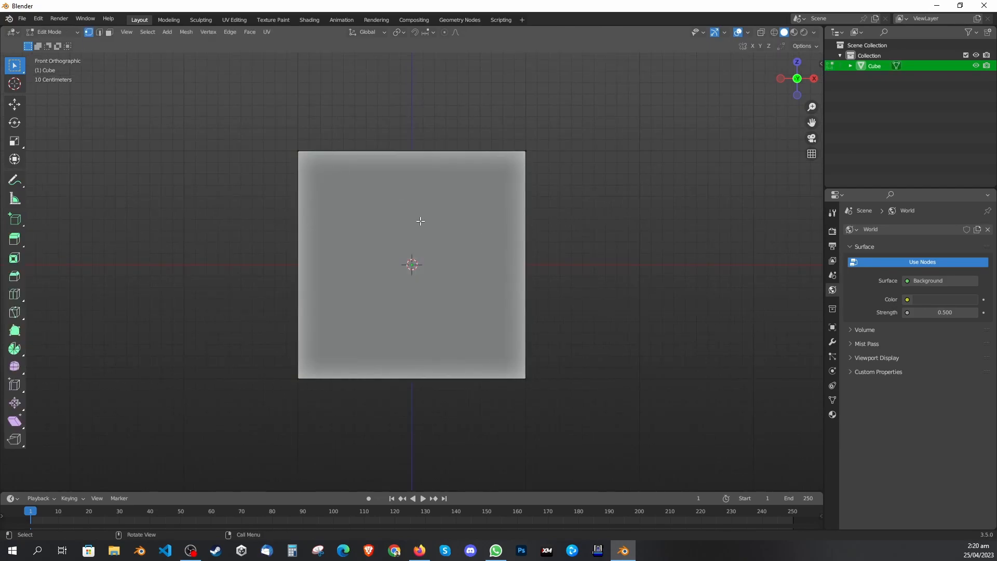
{"action": "key", "text": "3"}
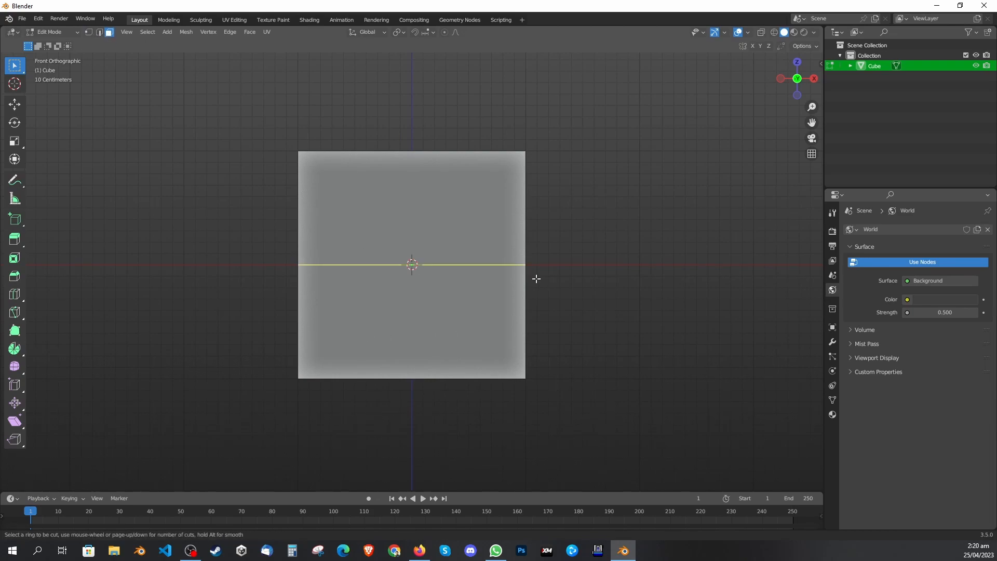
Cut one vertical edge loop through the exact centre of the cube
{"action": "key", "text": "Escape"}
{"action": "key", "text": "ctrl+r"}
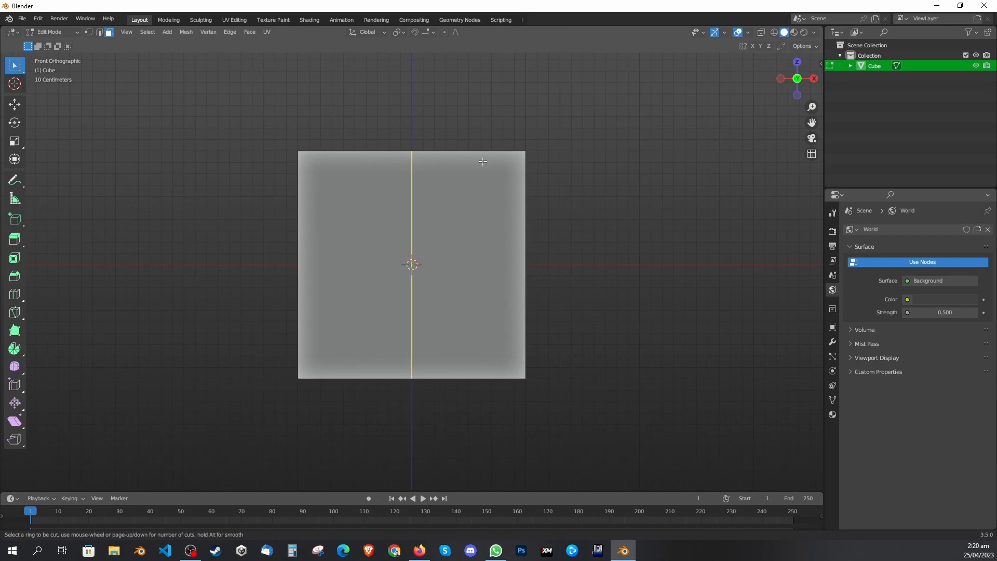
{"action": "left_click", "coordinate": [482, 161]}
{"action": "right_click", "coordinate": [482, 161]}
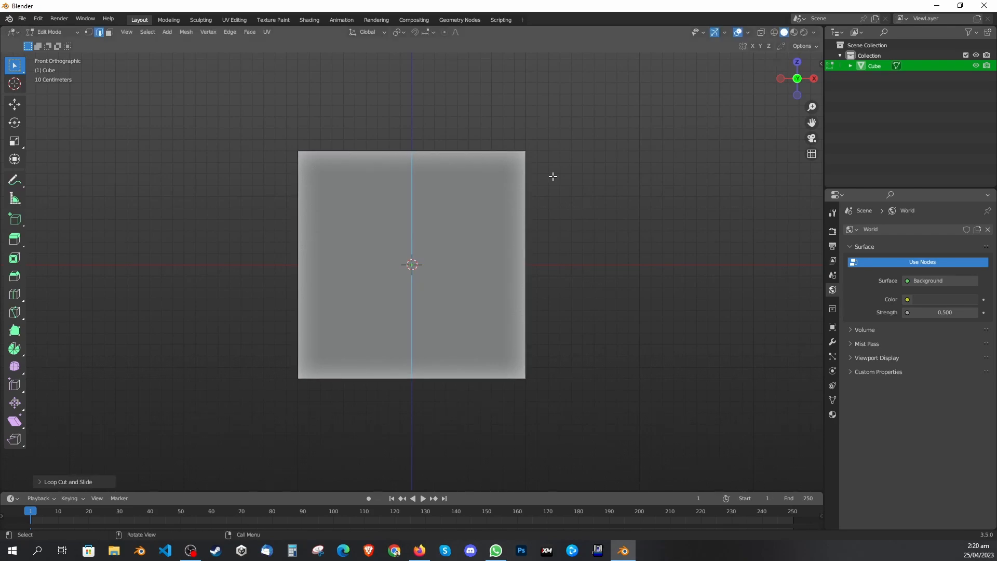
Turn on X-ray and delete the vertices of the cube's half on the negative X side
{"action": "left_click", "coordinate": [483, 158]}
{"action": "key", "text": "1"}
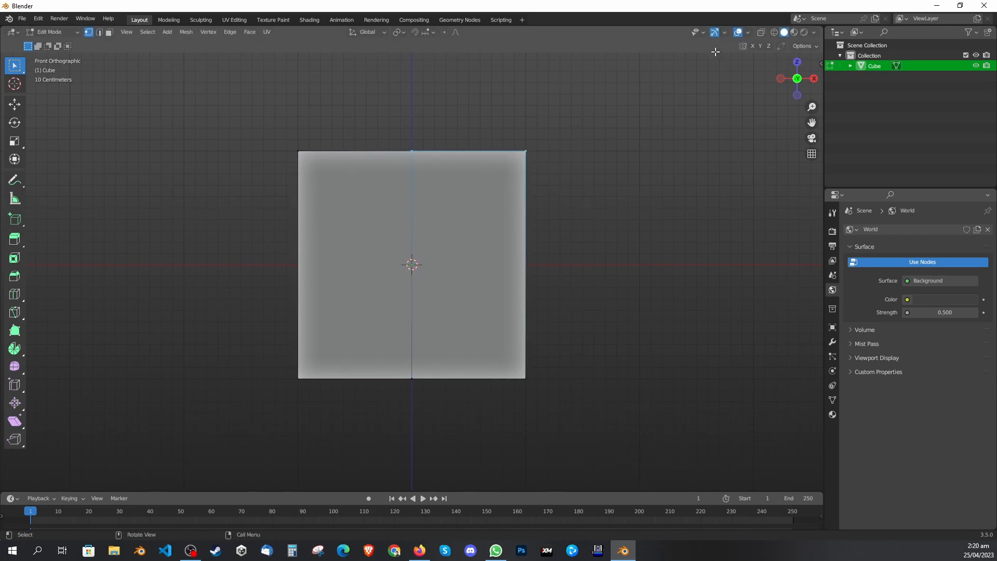
{"action": "left_click", "coordinate": [761, 32]}
{"action": "left_click_drag", "start_coordinate": [261, 133], "coordinate": [382, 414]}
{"action": "middle_click_drag", "start_coordinate": [382, 414], "coordinate": [381, 332]}
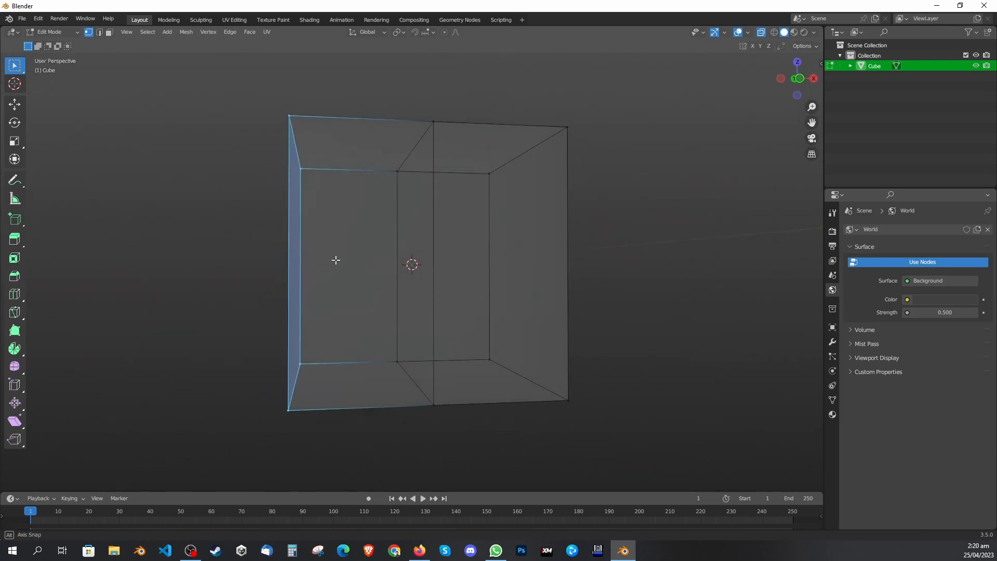
{"action": "middle_click_drag", "start_coordinate": [336, 258], "coordinate": [328, 265]}
{"action": "key", "text": "x"}
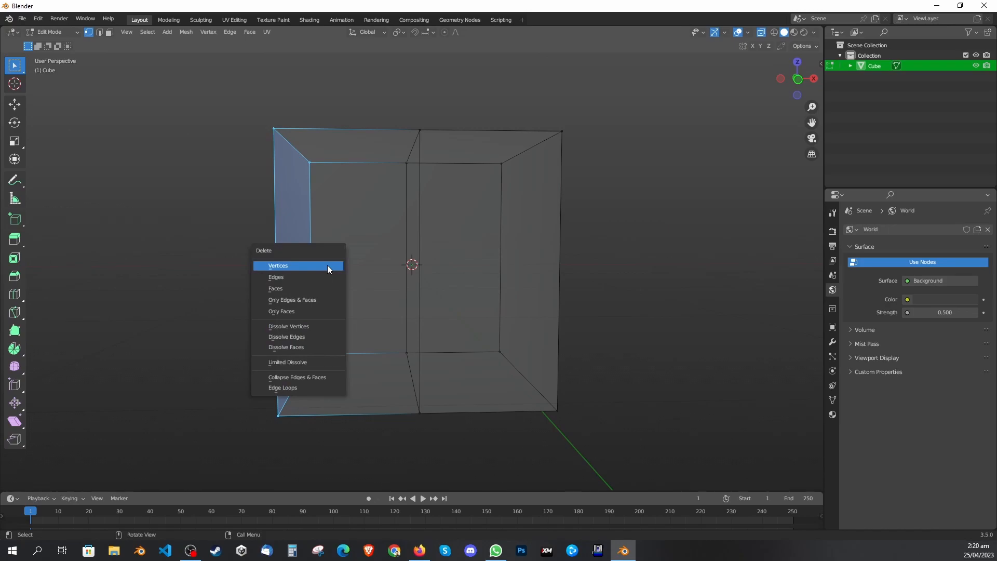
{"action": "left_click", "coordinate": [327, 264]}
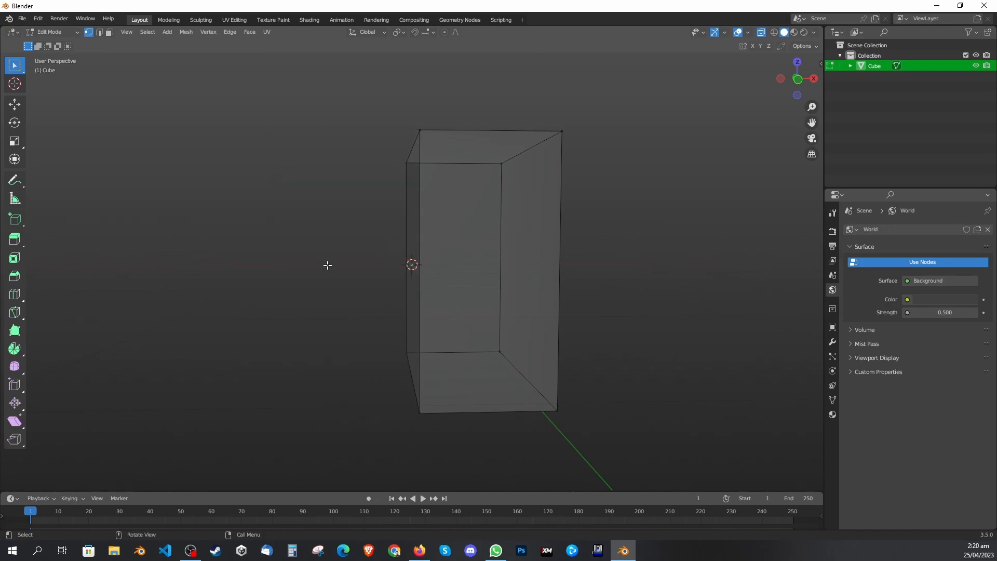
Return to Object Mode, reselect the half cube and show its modifier properties
{"action": "middle_click_drag", "start_coordinate": [356, 307], "coordinate": [392, 327]}
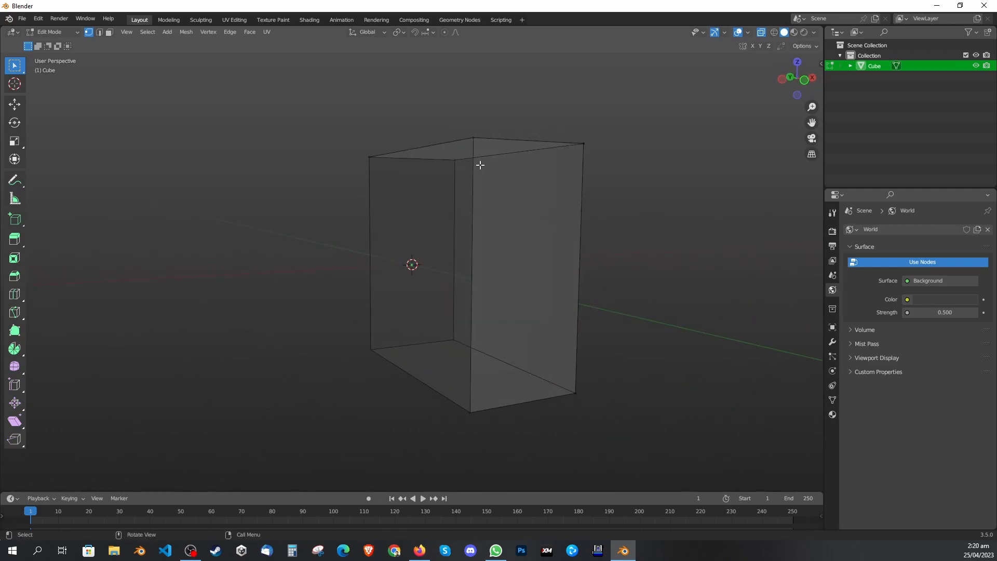
{"action": "middle_click_drag", "start_coordinate": [552, 242], "coordinate": [496, 237]}
{"action": "key", "text": "Tab"}
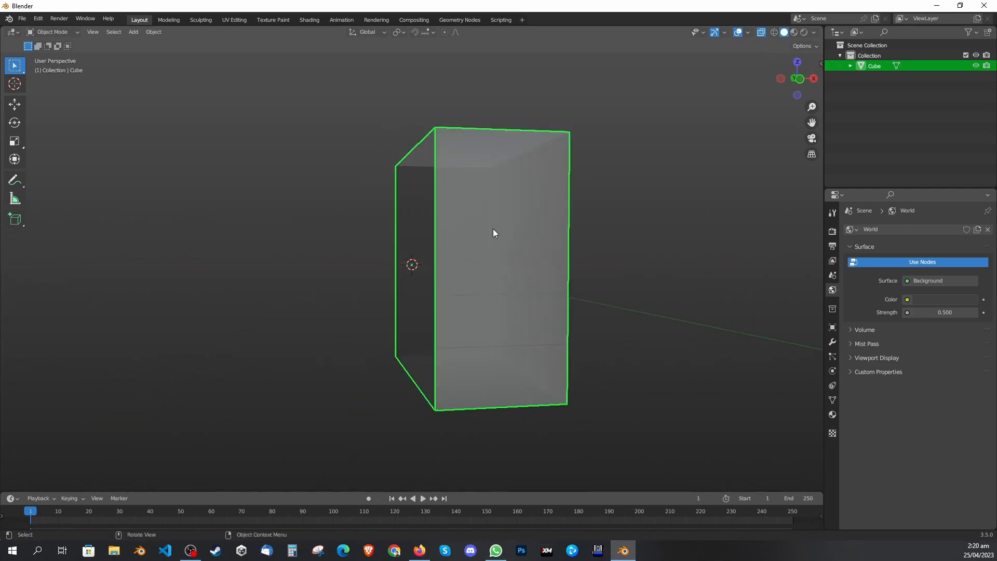
{"action": "left_click", "coordinate": [592, 255]}
{"action": "left_click", "coordinate": [535, 258]}
{"action": "left_click", "coordinate": [833, 344]}
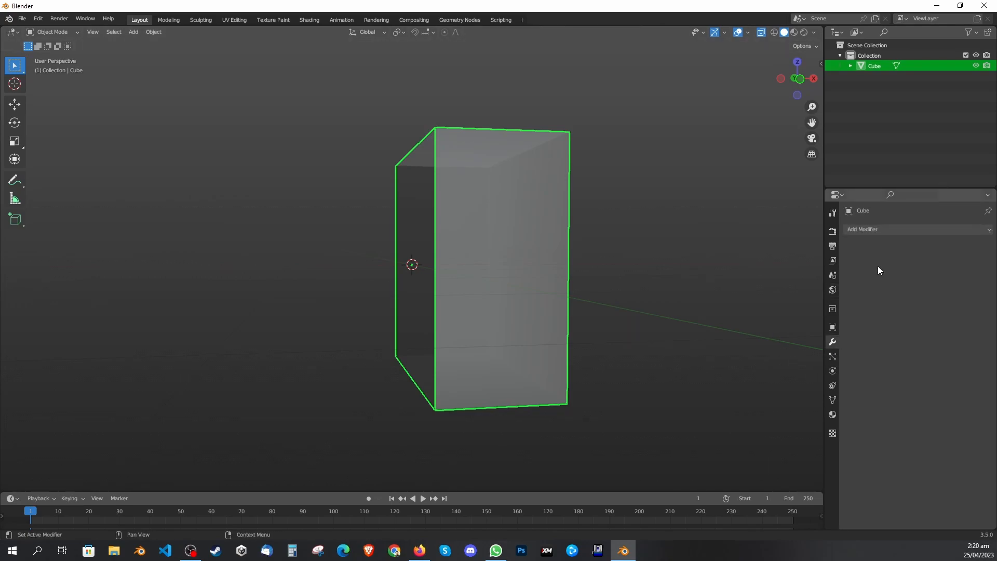
{"action": "left_click", "coordinate": [880, 229]}
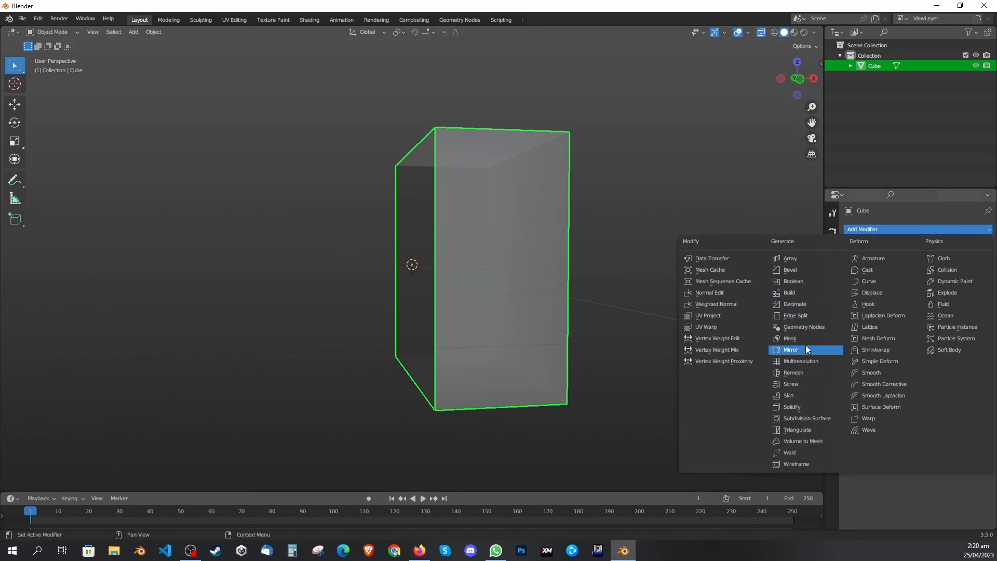
{"action": "left_click", "coordinate": [730, 133]}
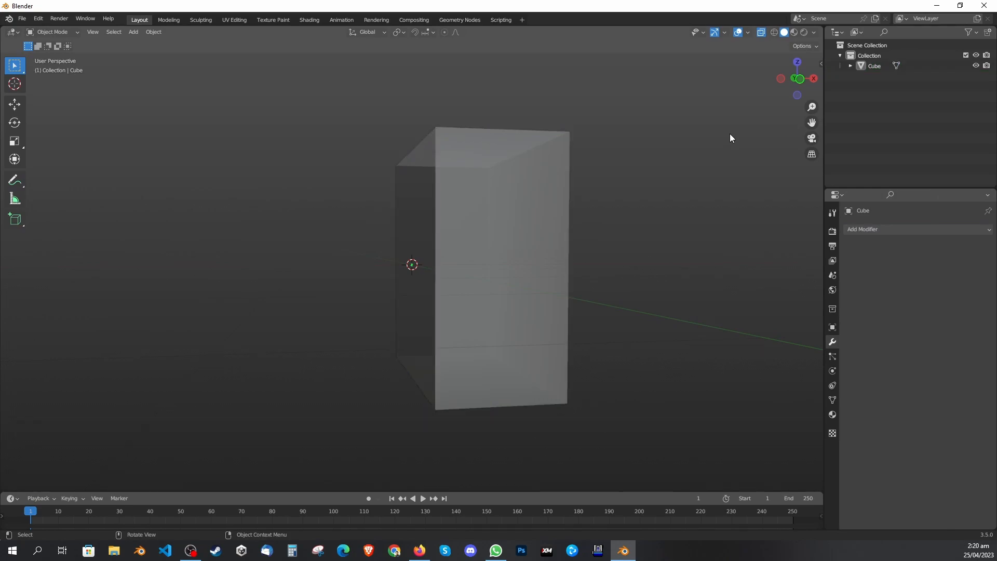
Show the viewport sidebar, look through its categories and examine the Auto Mirror add-on's options
{"action": "key", "text": "n"}
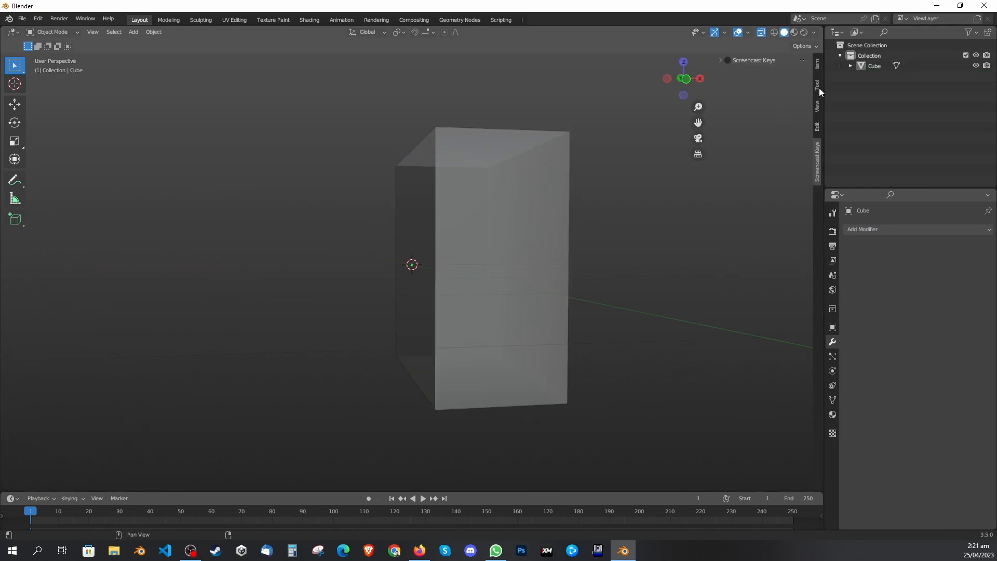
{"action": "left_click", "coordinate": [818, 67]}
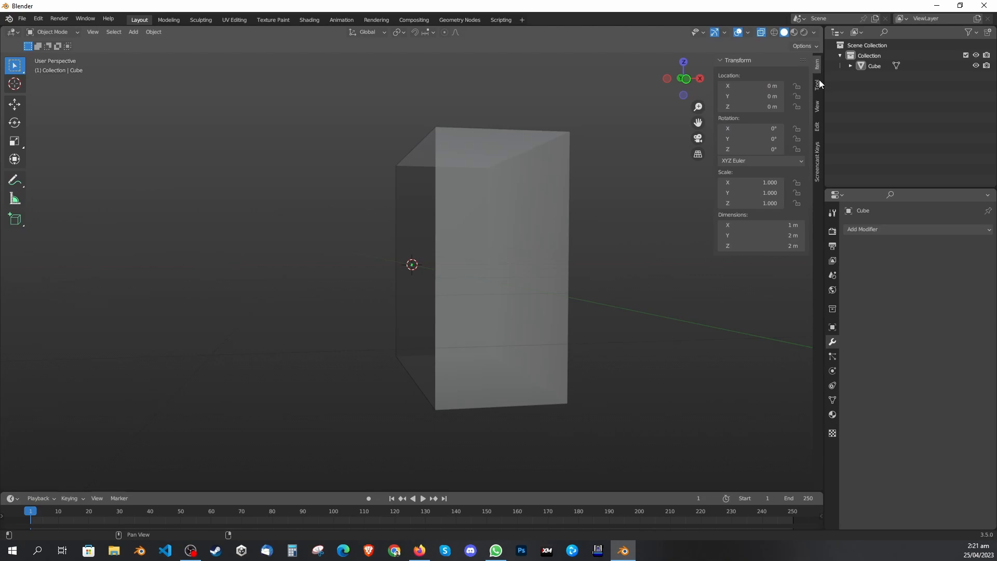
{"action": "left_click", "coordinate": [818, 86]}
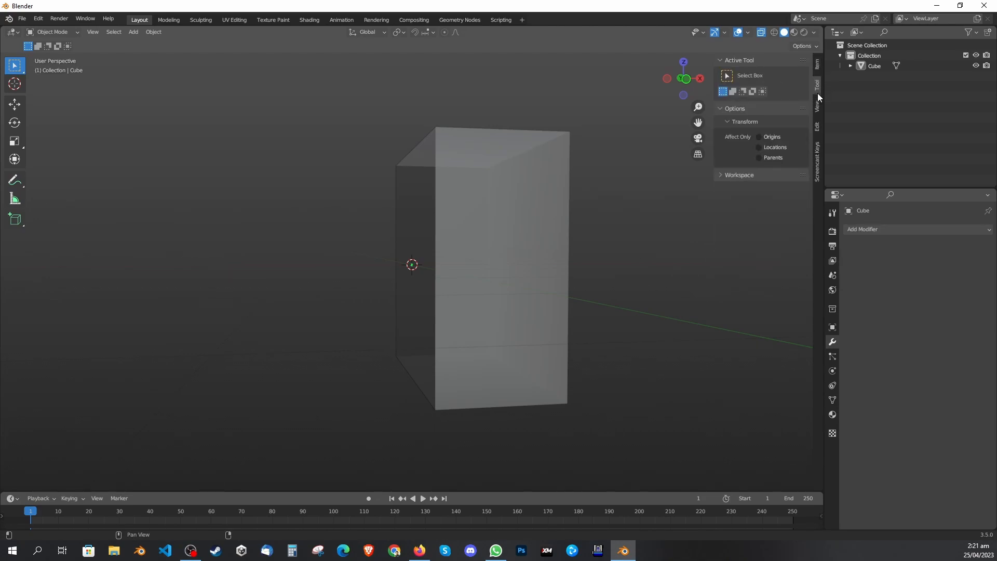
{"action": "left_click", "coordinate": [817, 105]}
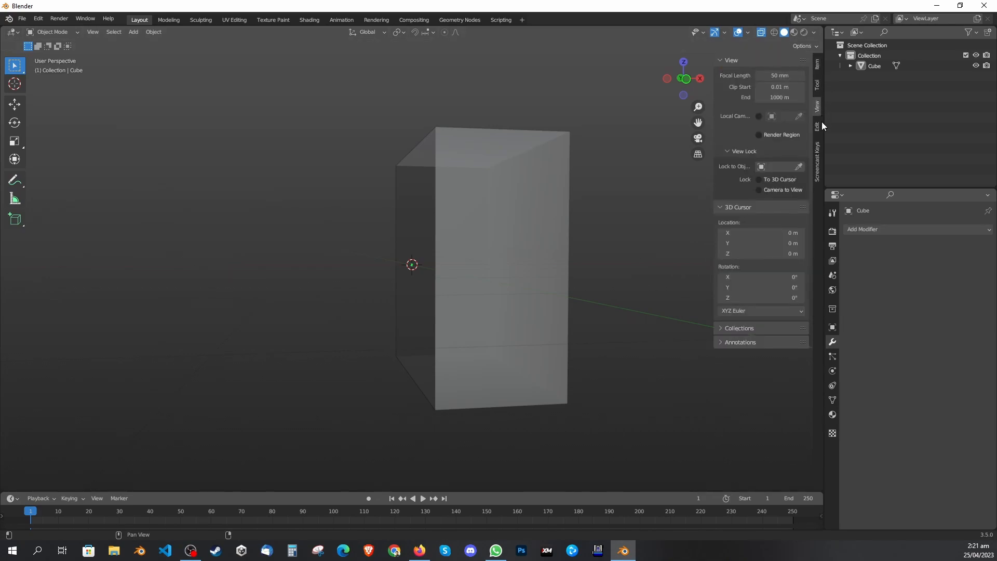
{"action": "left_click", "coordinate": [818, 128]}
{"action": "left_click", "coordinate": [746, 59]}
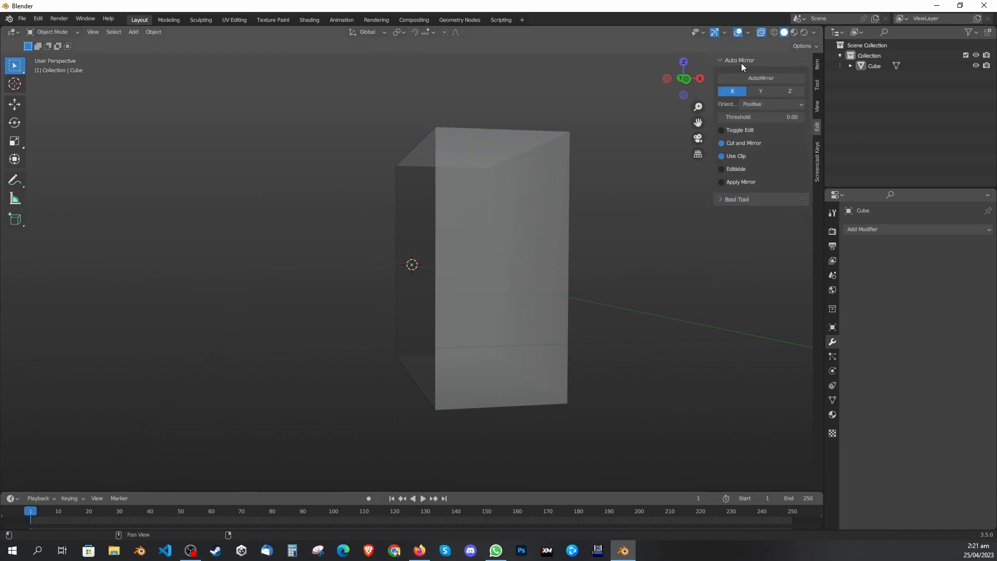
{"action": "left_click", "coordinate": [741, 64]}
Add an X-axis Mirror modifier with Clipping enabled to the half cube and enter Edit Mode
{"action": "left_click", "coordinate": [871, 229]}
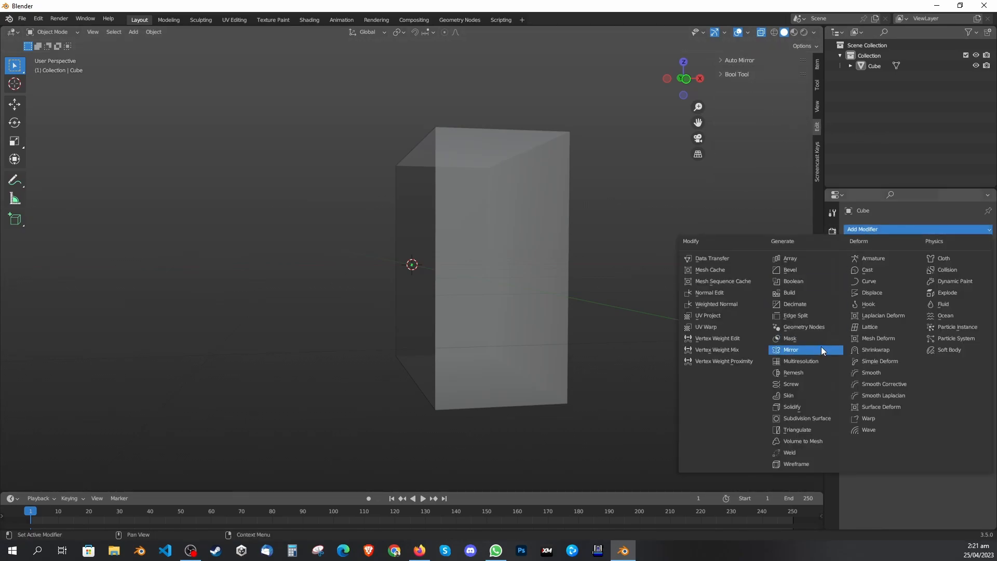
{"action": "left_click", "coordinate": [808, 349]}
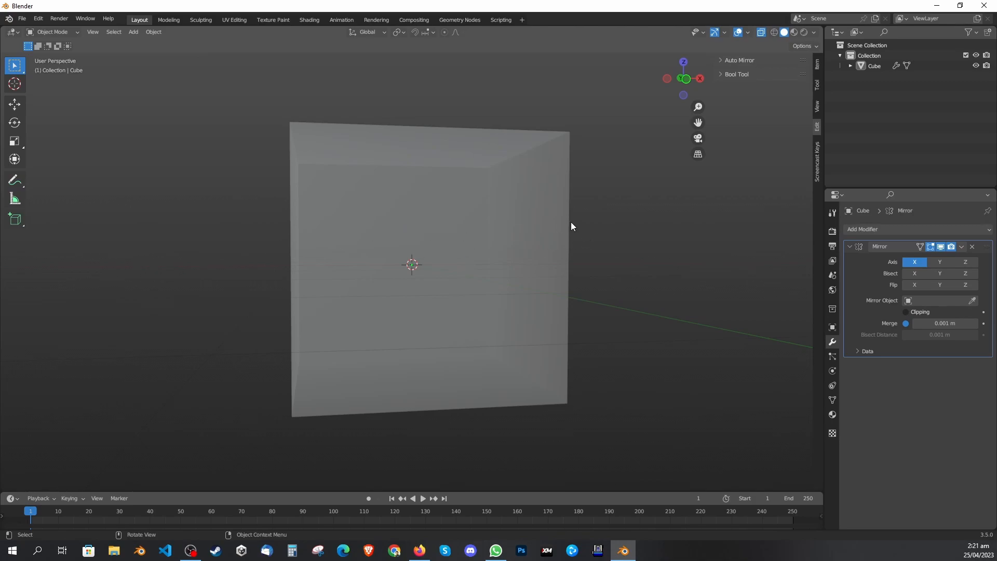
{"action": "left_click", "coordinate": [906, 312]}
{"action": "middle_click_drag", "start_coordinate": [640, 321], "coordinate": [616, 305]}
{"action": "key", "text": "Tab"}
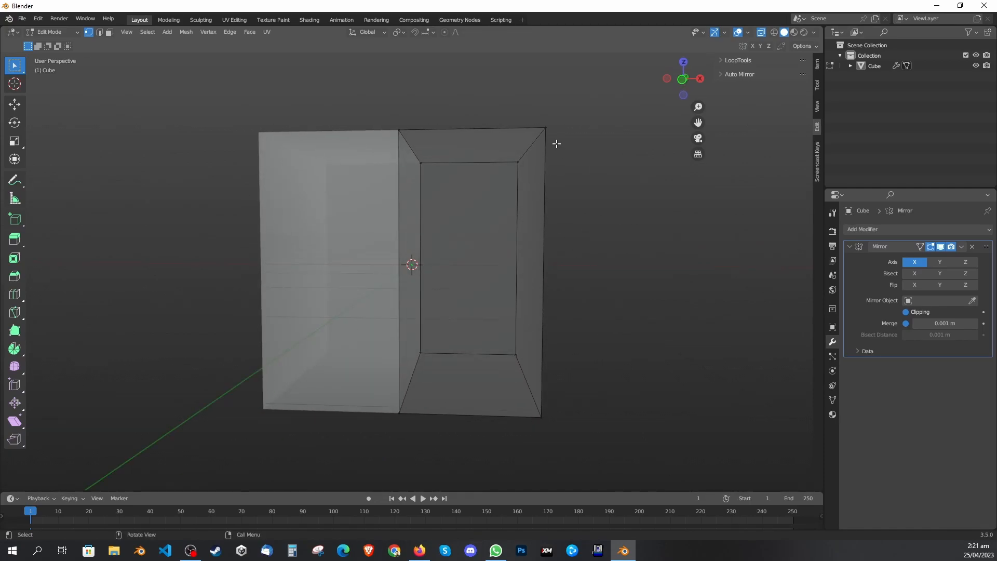
Try moving the upper and lower outer corner vertices to test the mirrored editing, and undo the moves
{"action": "left_click_drag", "start_coordinate": [544, 133], "coordinate": [528, 166]}
{"action": "left_click_drag", "start_coordinate": [541, 409], "coordinate": [531, 332]}
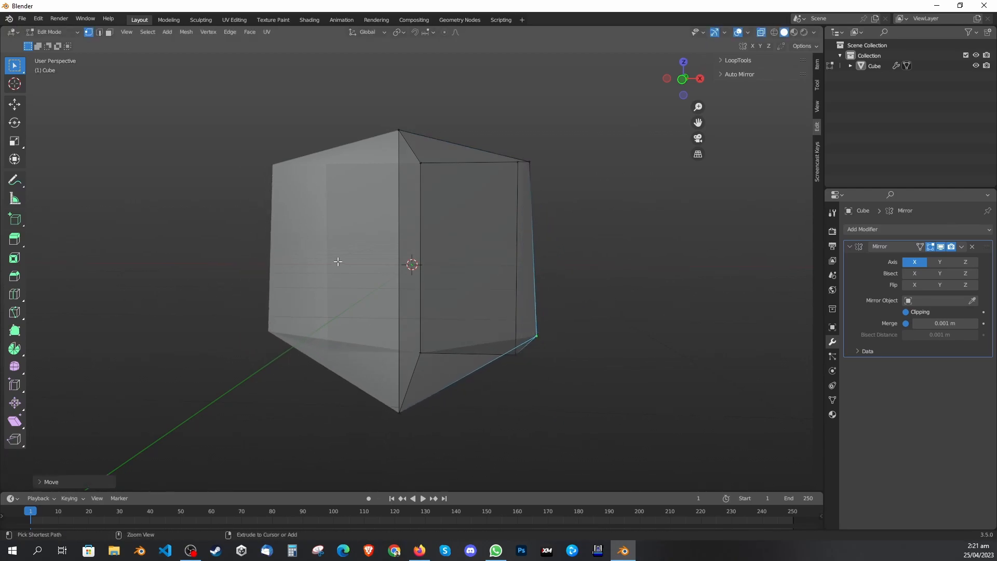
{"action": "key", "text": "ctrl+z"}
{"action": "key", "text": "ctrl+z"}
{"action": "key", "text": "ctrl+z"}
{"action": "key", "text": "ctrl+z"}
Add two evenly spaced horizontal loop cuts to the editable half of the mesh
{"action": "key", "text": "ctrl+r"}
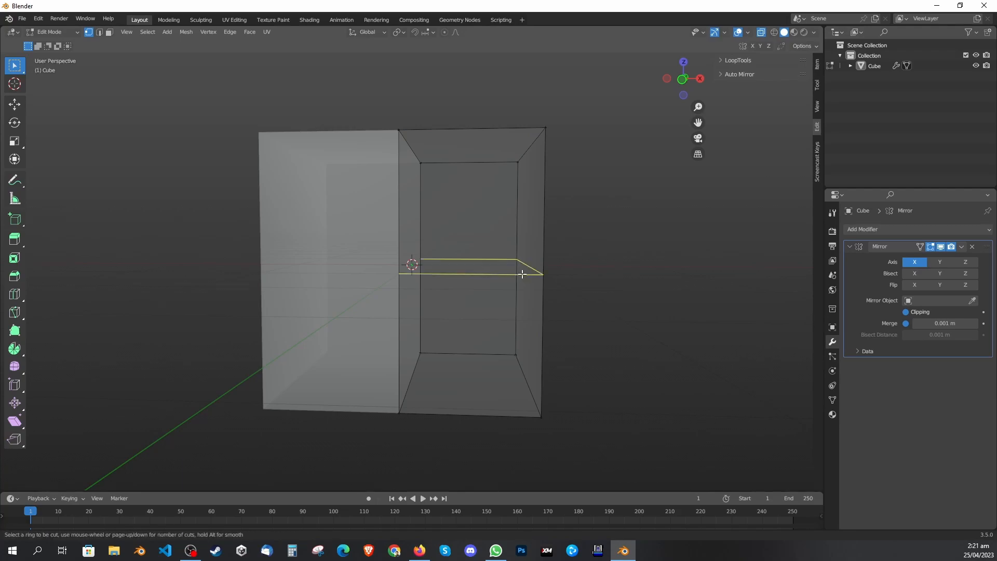
{"action": "scroll", "coordinate": [521, 271], "scroll_direction": "up", "scroll_amount": 1}
{"action": "left_click", "coordinate": [519, 272]}
{"action": "left_click", "coordinate": [588, 280]}
{"action": "left_click", "coordinate": [615, 301]}
{"action": "middle_click_drag", "start_coordinate": [615, 301], "coordinate": [544, 304]}
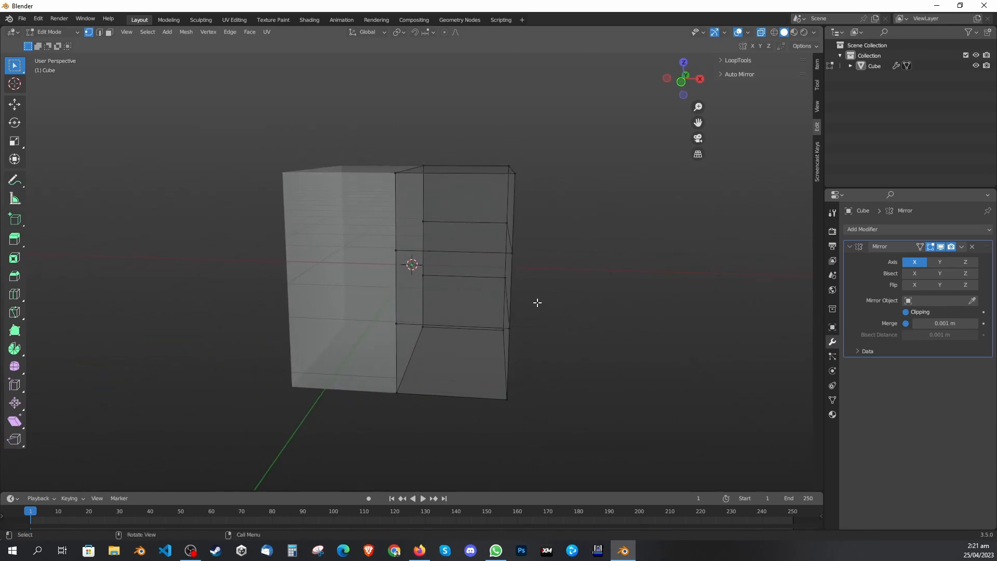
In front view, move the outer top corner about 0.26 m inward and 0.13 m down, and bring the upper loop's outer vertices inward
{"action": "key", "text": "KP_1"}
{"action": "scroll", "coordinate": [501, 161], "scroll_direction": "up", "scroll_amount": 1}
{"action": "left_click_drag", "start_coordinate": [514, 133], "coordinate": [550, 174]}
{"action": "key", "text": "g"}
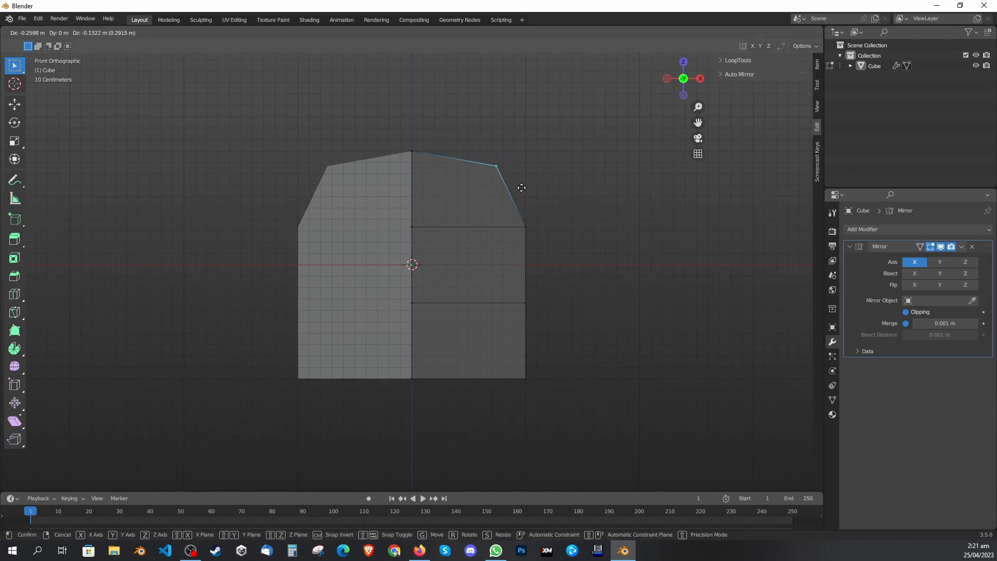
{"action": "left_click", "coordinate": [521, 190]}
{"action": "left_click", "coordinate": [525, 226]}
{"action": "key", "text": "g"}
{"action": "left_click", "coordinate": [518, 255]}
Move the lower loop's outer vertices and the outer bottom corner inward to taper the lower half of the profile
{"action": "left_click", "coordinate": [525, 306]}
{"action": "key", "text": "g"}
{"action": "left_click", "coordinate": [497, 327]}
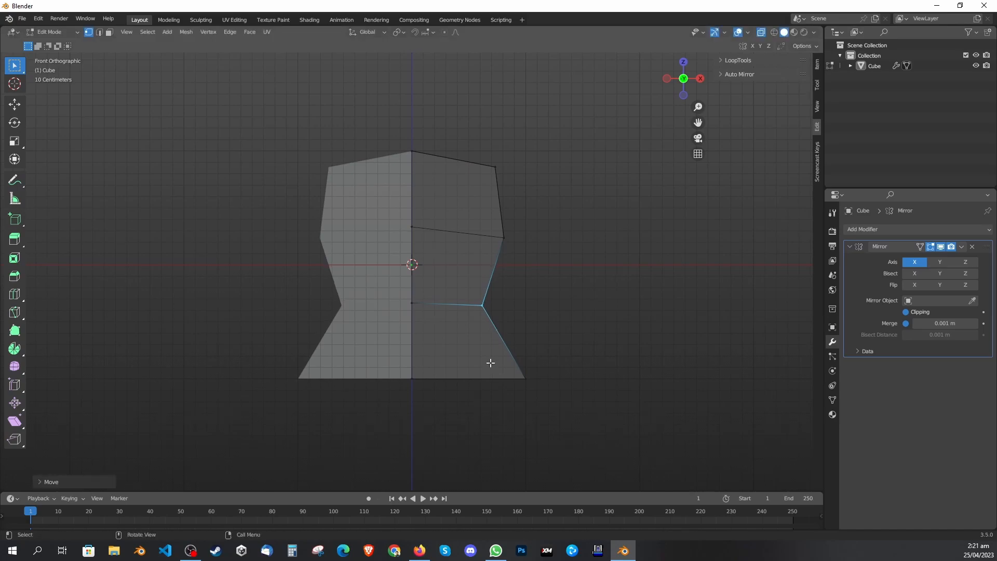
{"action": "left_click_drag", "start_coordinate": [490, 361], "coordinate": [554, 402]}
{"action": "key", "text": "g"}
{"action": "left_click", "coordinate": [464, 389]}
{"action": "left_click", "coordinate": [515, 362]}
In right side view, narrow the mesh's depth by moving all front vertices and all back vertices inward
{"action": "key", "text": "KP_3"}
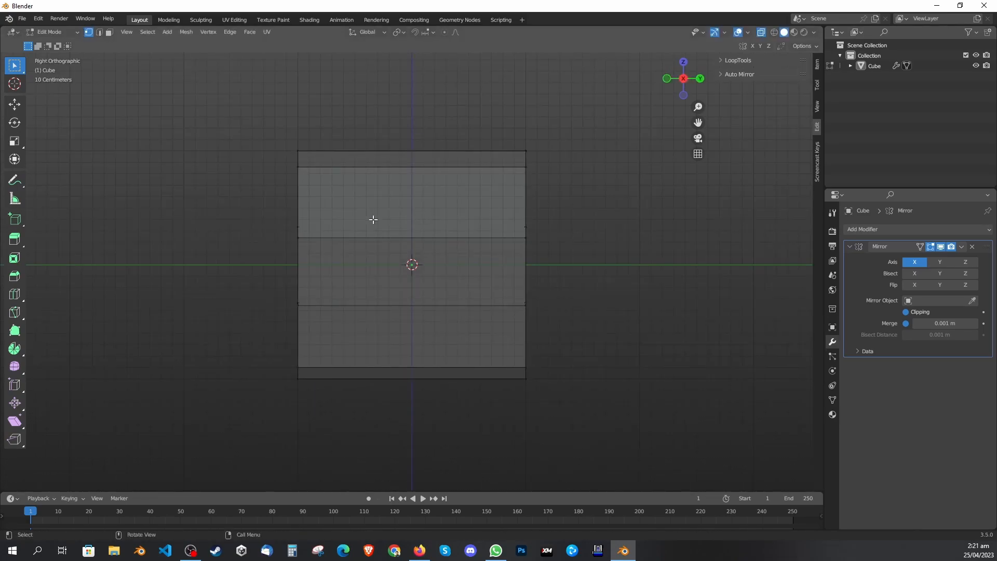
{"action": "left_click_drag", "start_coordinate": [276, 131], "coordinate": [334, 395]}
{"action": "key", "text": "g"}
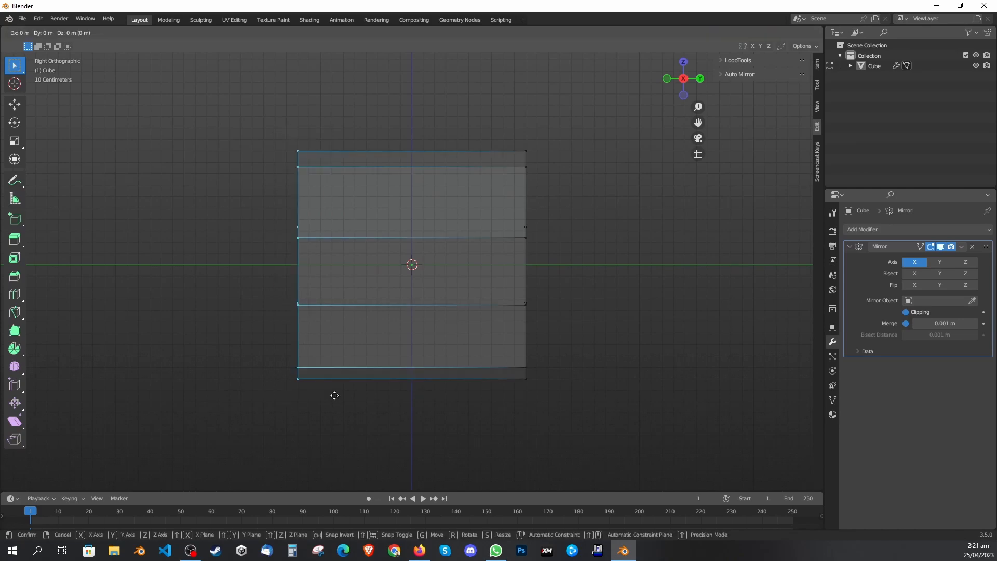
{"action": "left_click", "coordinate": [398, 389]}
{"action": "left_click_drag", "start_coordinate": [509, 139], "coordinate": [610, 405]}
{"action": "key", "text": "g"}
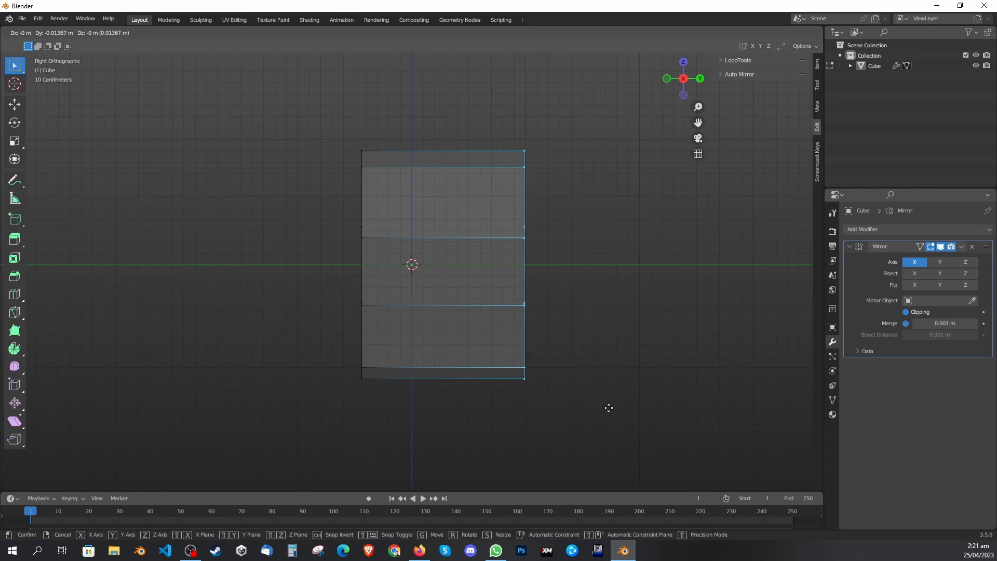
{"action": "left_click", "coordinate": [559, 400]}
{"action": "left_click", "coordinate": [522, 222]}
Move the top back corner vertices toward the front so the upper back of the mesh slopes inward
{"action": "left_click_drag", "start_coordinate": [460, 143], "coordinate": [470, 175]}
{"action": "key", "text": "g"}
{"action": "left_click", "coordinate": [476, 176]}
{"action": "key", "text": "g"}
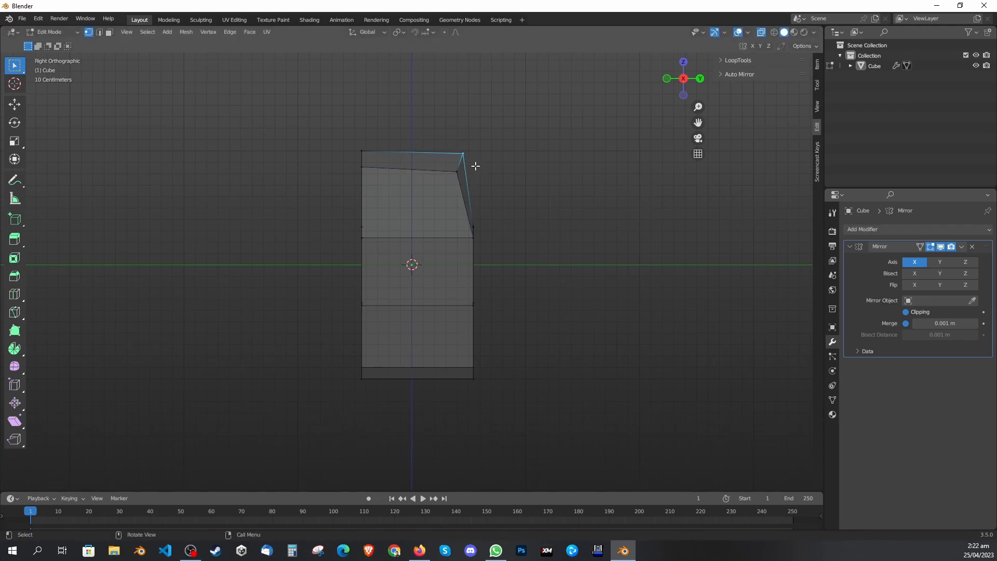
{"action": "left_click", "coordinate": [470, 163]}
{"action": "left_click_drag", "start_coordinate": [456, 163], "coordinate": [466, 173]}
{"action": "key", "text": "g"}
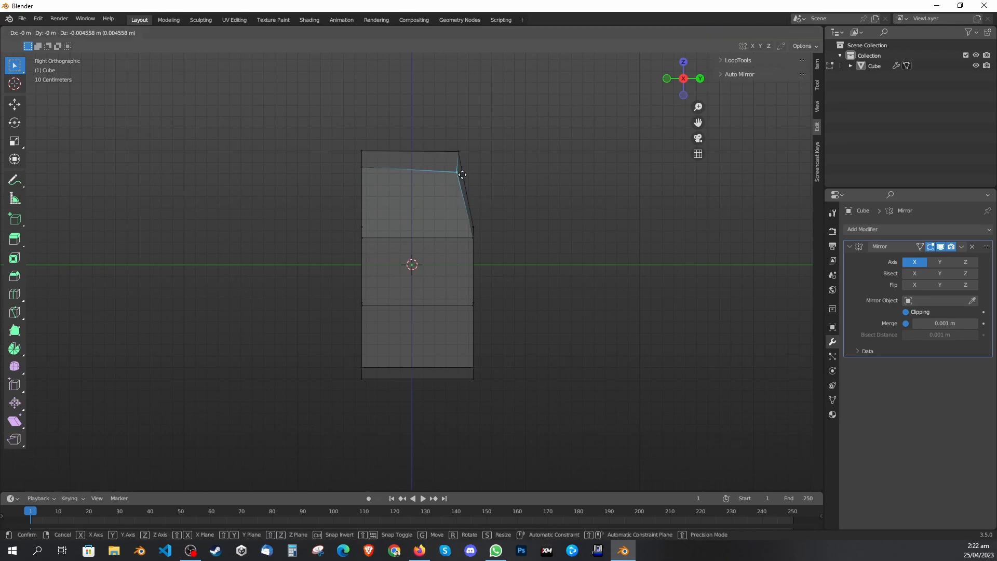
{"action": "left_click", "coordinate": [466, 173]}
Try moving the upper loop's outer back vertex in side view, and undo the move
{"action": "left_click_drag", "start_coordinate": [463, 226], "coordinate": [488, 238]}
{"action": "key", "text": "g"}
{"action": "left_click", "coordinate": [478, 236]}
{"action": "key", "text": "ctrl+z"}
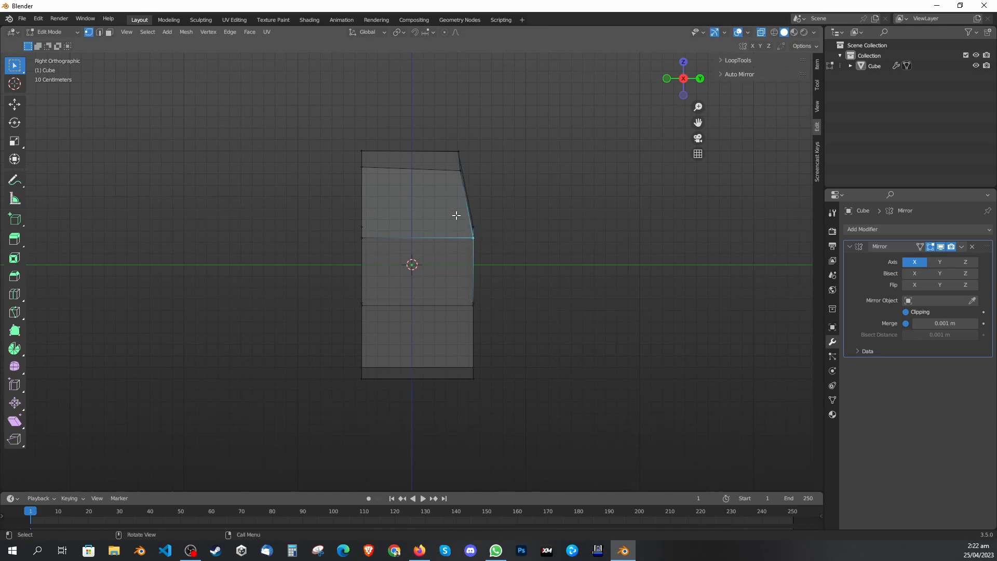
In right side view, move the upper loop's and the lower loop's back vertices forward to slope the back of the mesh
{"action": "middle_click_drag", "start_coordinate": [518, 238], "coordinate": [504, 240]}
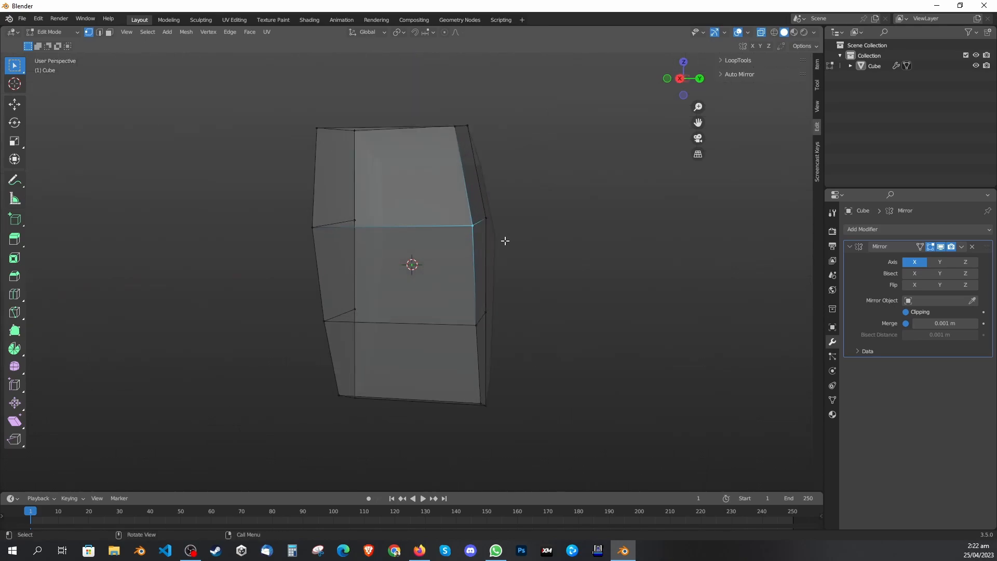
{"action": "key", "text": "KP_3"}
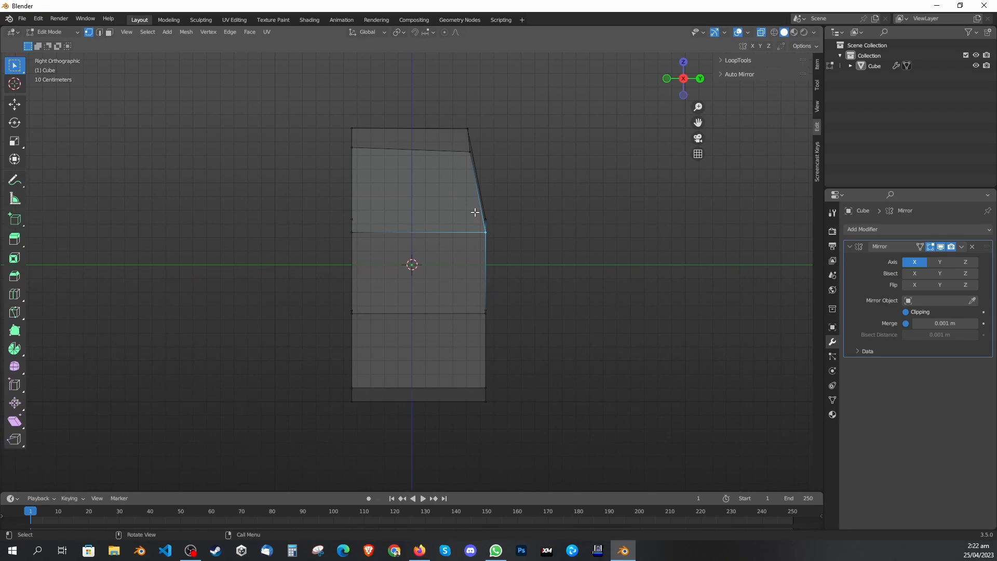
{"action": "key", "text": "g"}
{"action": "left_click", "coordinate": [505, 238]}
{"action": "left_click", "coordinate": [486, 313]}
{"action": "key", "text": "g"}
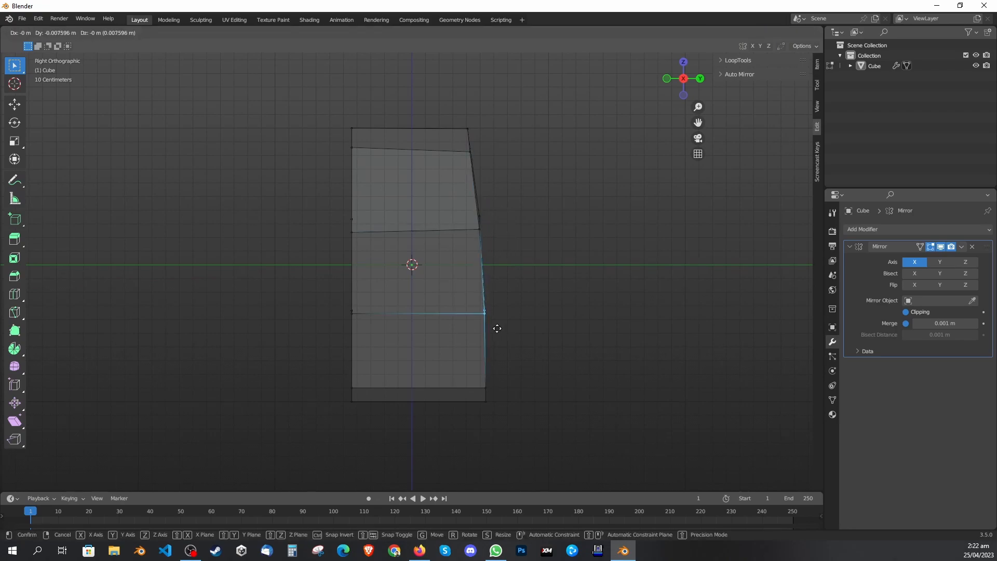
{"action": "left_click", "coordinate": [475, 328]}
Move the bottom back corner vertices up and forward to cut the underside diagonally
{"action": "left_click_drag", "start_coordinate": [469, 367], "coordinate": [495, 418]}
{"action": "key", "text": "g"}
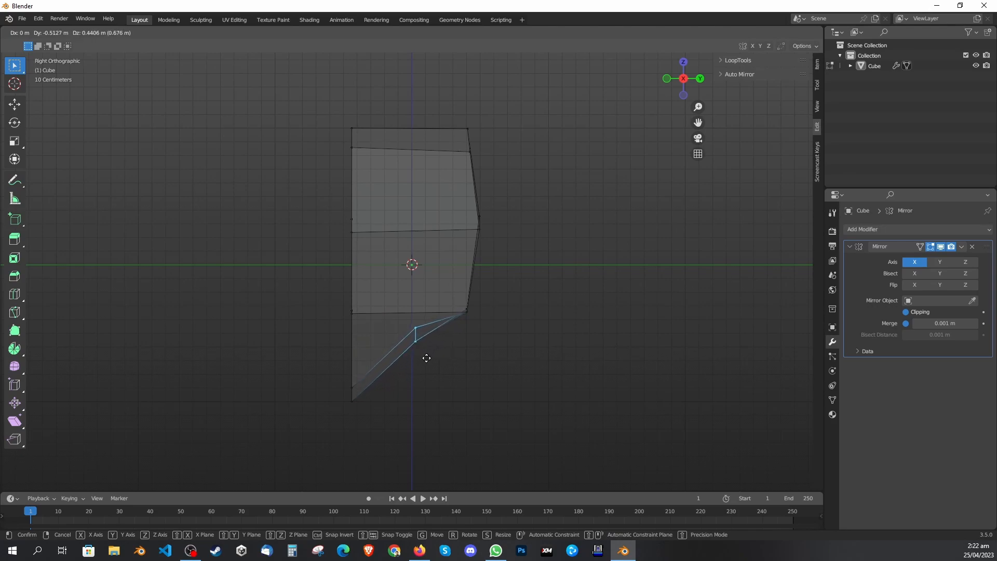
{"action": "left_click", "coordinate": [425, 358]}
Move the lower loop's front vertices slightly forward and raise the bottom front corner vertices
{"action": "left_click_drag", "start_coordinate": [314, 301], "coordinate": [371, 328]}
{"action": "key", "text": "g"}
{"action": "left_click", "coordinate": [356, 328]}
{"action": "left_click_drag", "start_coordinate": [332, 379], "coordinate": [356, 395]}
{"action": "key", "text": "g"}
{"action": "left_click", "coordinate": [367, 365]}
Move the lower loop's back vertices outward and up, and raise the bottom back vertices to shorten the underside
{"action": "left_click", "coordinate": [462, 312]}
{"action": "key", "text": "g"}
{"action": "left_click", "coordinate": [500, 300]}
{"action": "left_click_drag", "start_coordinate": [400, 320], "coordinate": [430, 347]}
{"action": "key", "text": "g"}
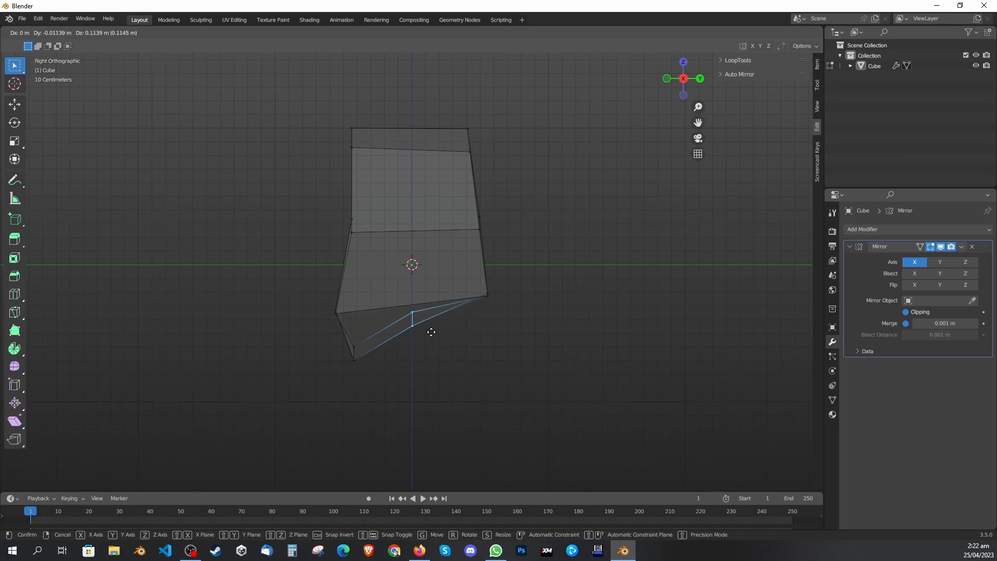
{"action": "left_click", "coordinate": [431, 331]}
Move the top front centre and outer corner vertices back and slightly down so the upper front slopes inward
{"action": "left_click", "coordinate": [348, 127]}
{"action": "key", "text": "g"}
{"action": "left_click", "coordinate": [381, 141]}
{"action": "left_click", "coordinate": [351, 147]}
{"action": "key", "text": "g"}
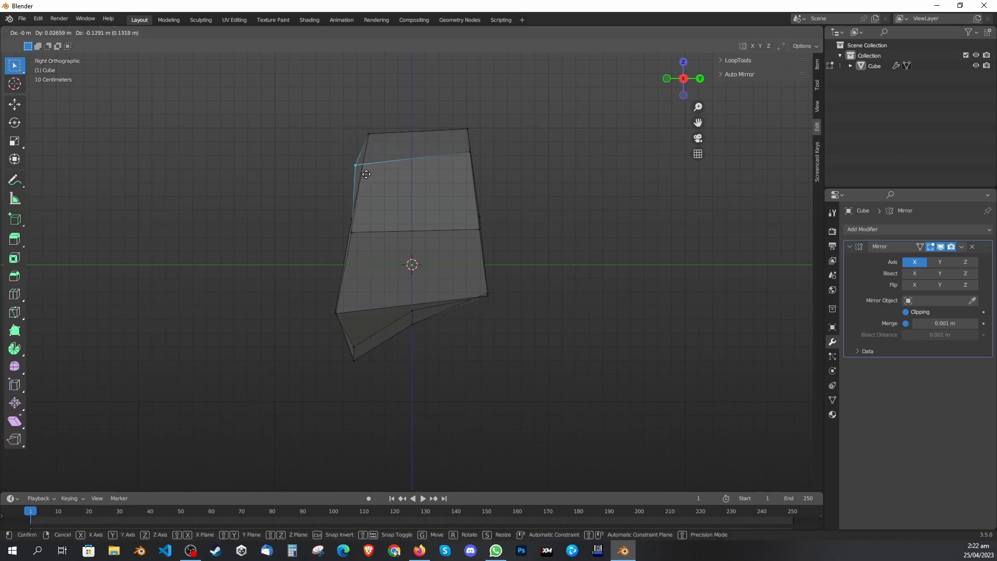
{"action": "left_click", "coordinate": [372, 170]}
{"action": "key", "text": "ctrl+z"}
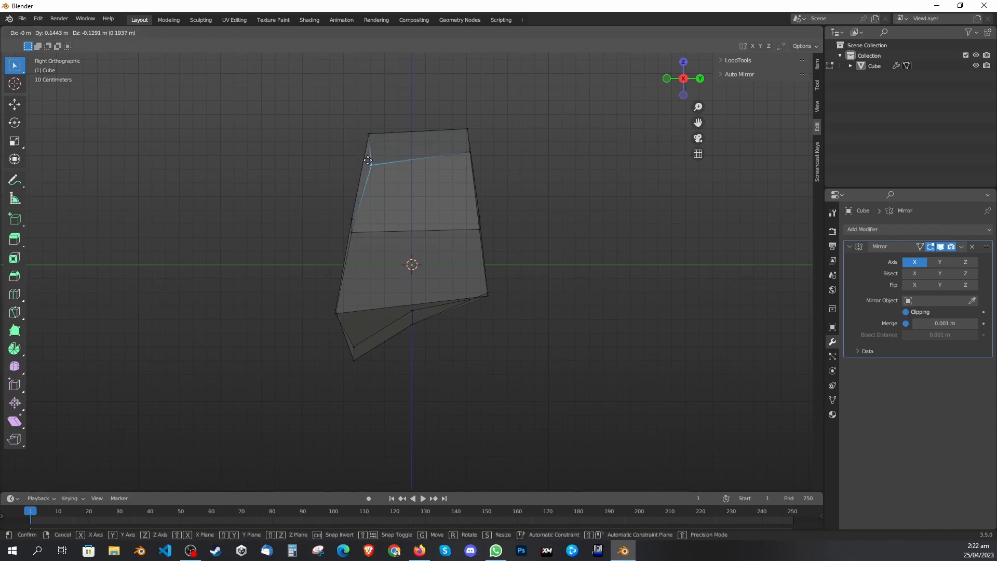
Switch to front view and hide the viewport overlays to show the clean mirrored shape
{"action": "middle_click_drag", "start_coordinate": [344, 178], "coordinate": [384, 175]}
{"action": "key", "text": "KP_1"}
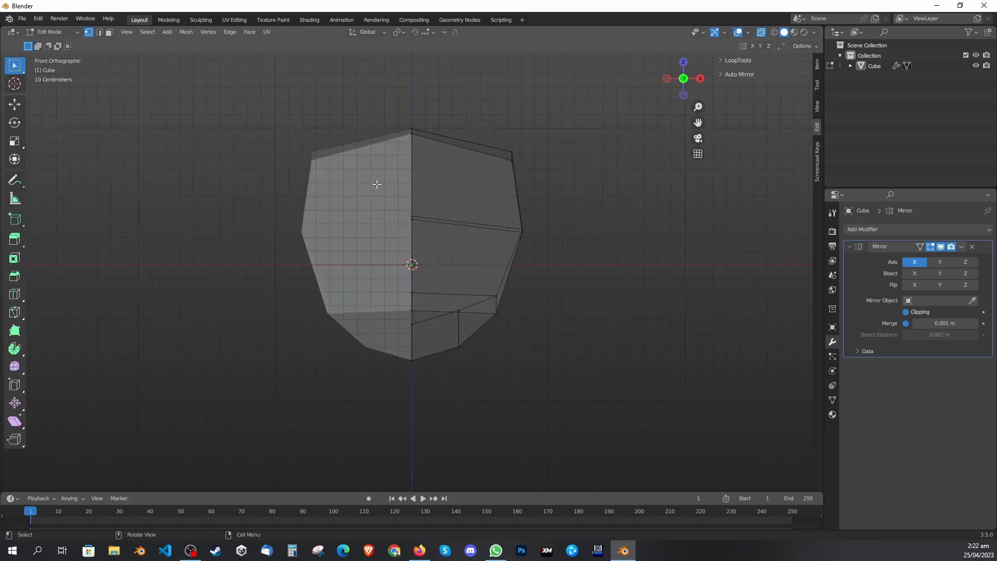
{"action": "left_click", "coordinate": [738, 33]}
{"action": "scroll", "coordinate": [545, 290], "scroll_direction": "down", "scroll_amount": 1}
{"action": "scroll", "coordinate": [536, 283], "scroll_direction": "up", "scroll_amount": 2}
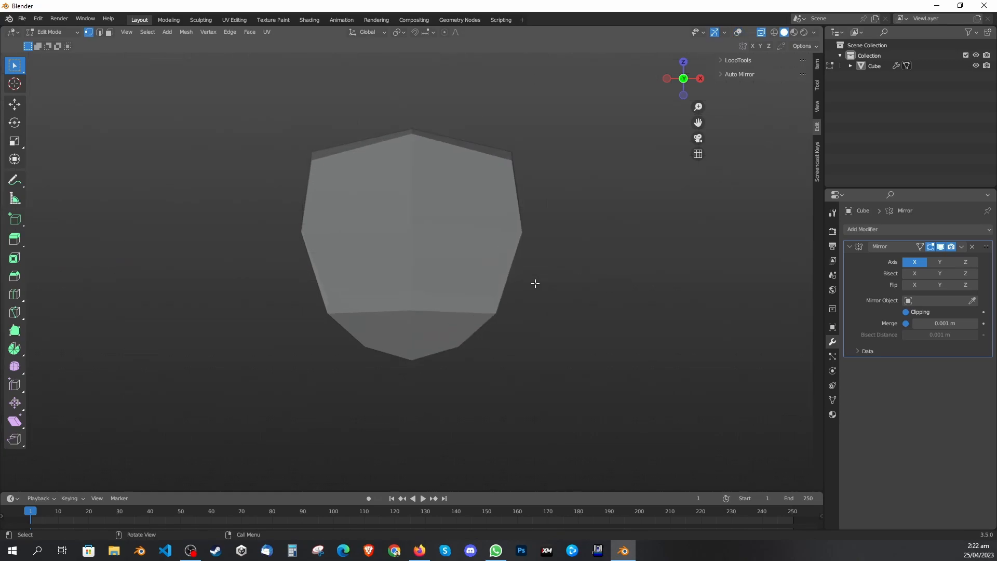
{"action": "scroll", "coordinate": [568, 254], "scroll_direction": "down", "scroll_amount": 1}
Examine the extra mesh primitives available to add and the enabled mesh add-ons in the preferences
{"action": "key", "text": "shift+a"}
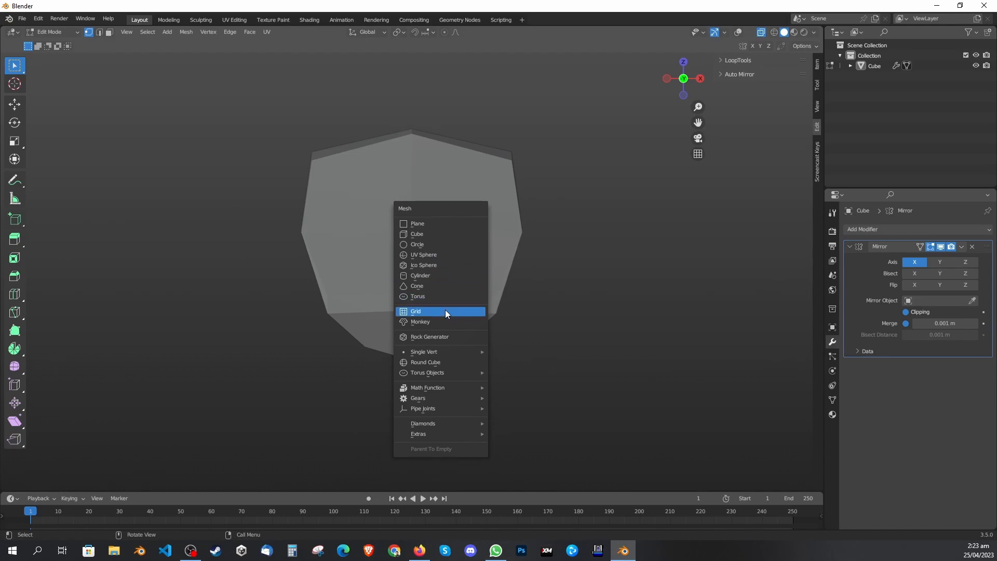
{"action": "mouse_move", "coordinate": [452, 352]}
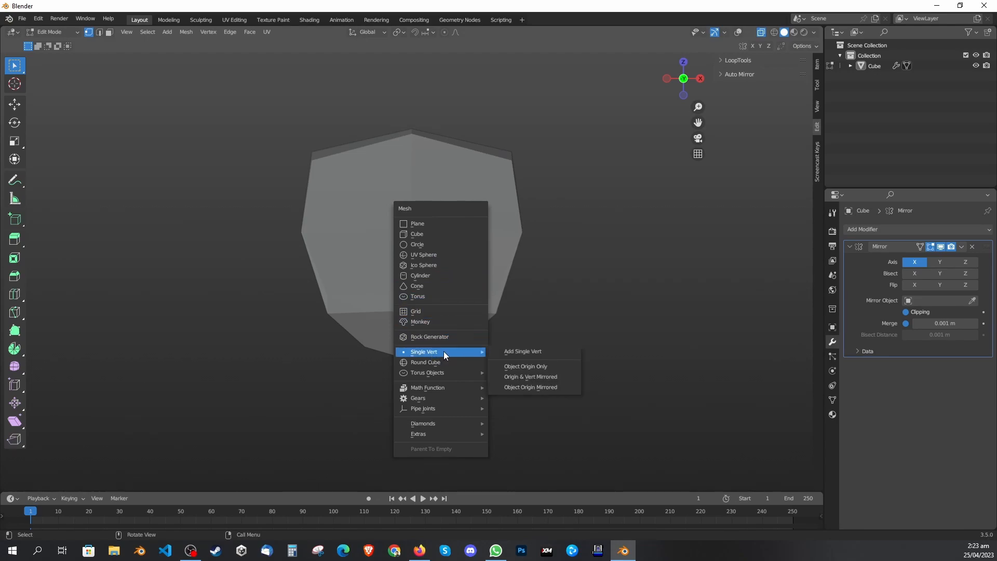
{"action": "left_click", "coordinate": [23, 19]}
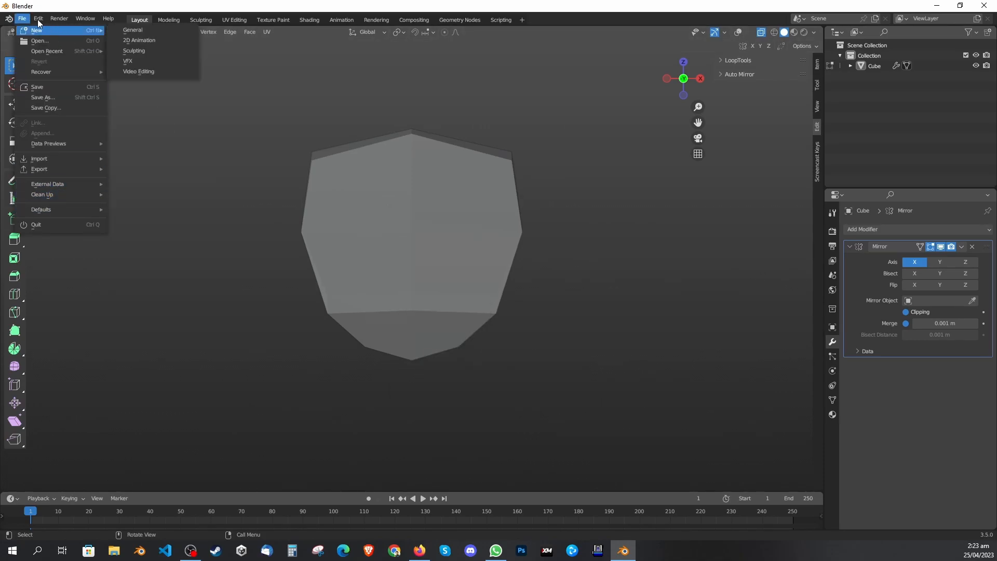
{"action": "mouse_move", "coordinate": [37, 17]}
{"action": "left_click", "coordinate": [68, 164]}
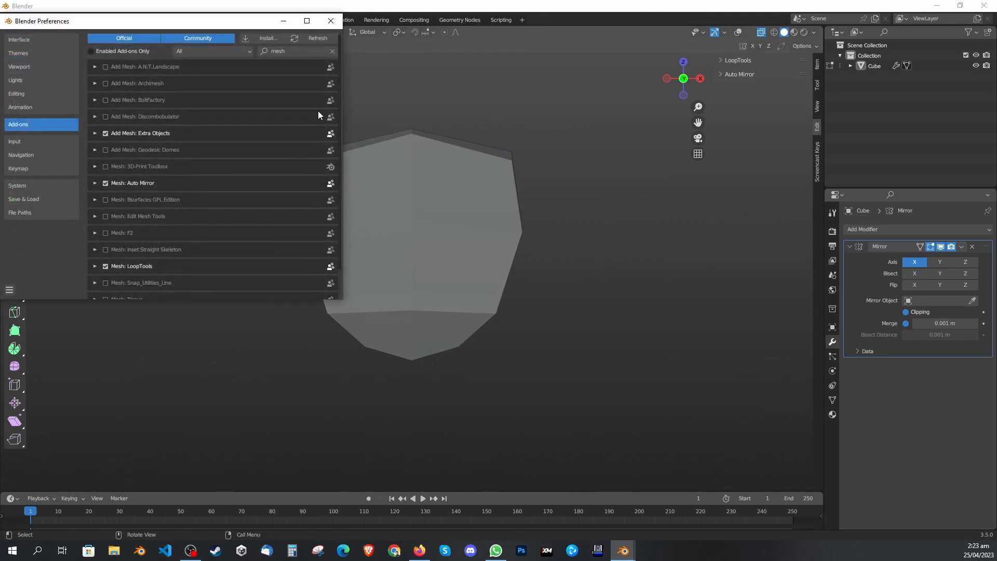
{"action": "left_click", "coordinate": [293, 52]}
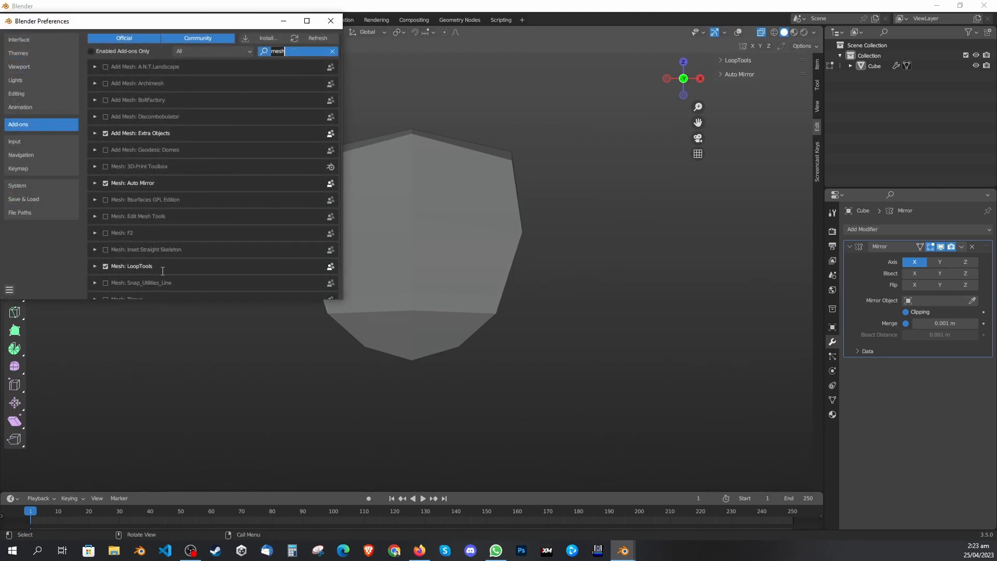
{"action": "left_click", "coordinate": [331, 20]}
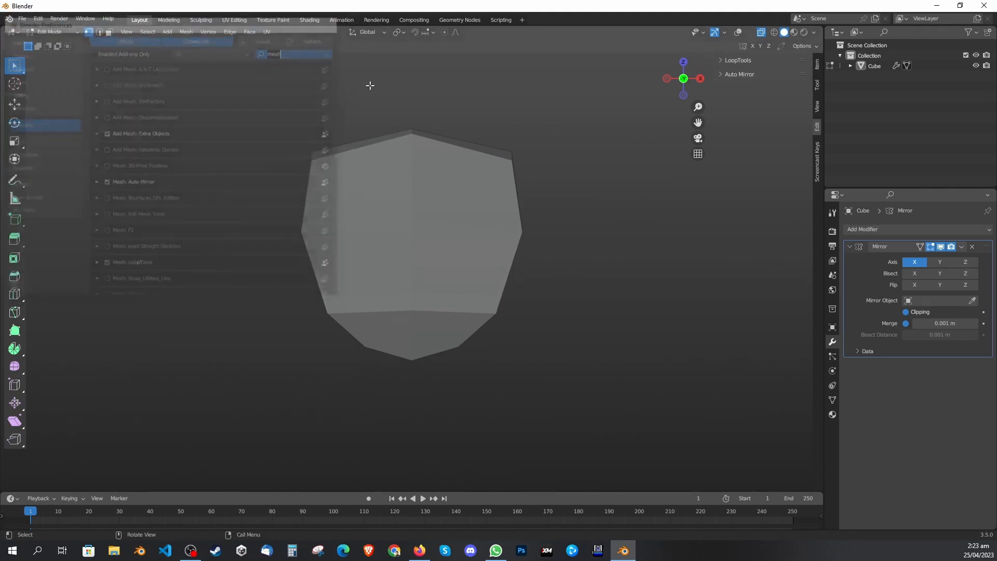
{"action": "key", "text": "shift+a"}
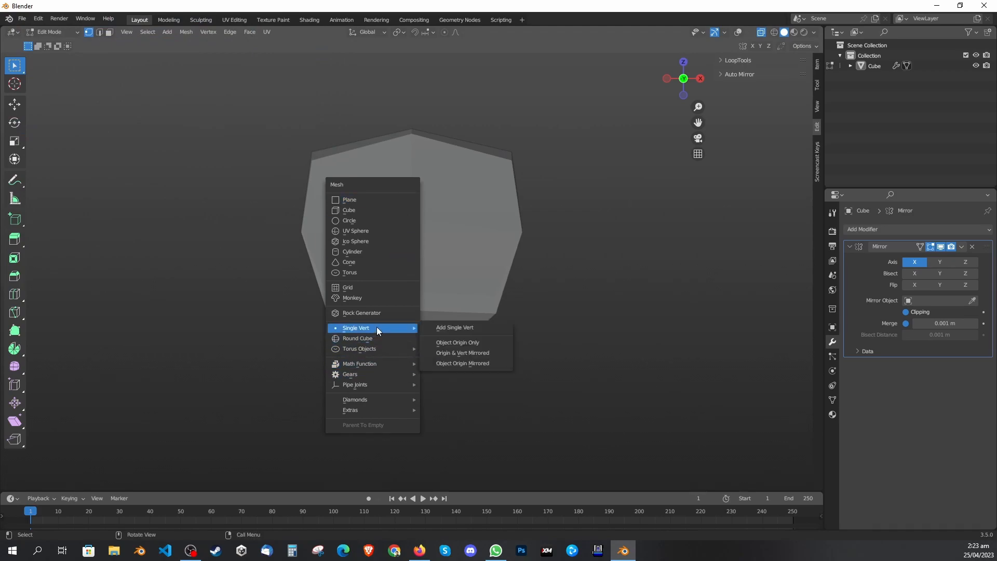
{"action": "mouse_move", "coordinate": [379, 349]}
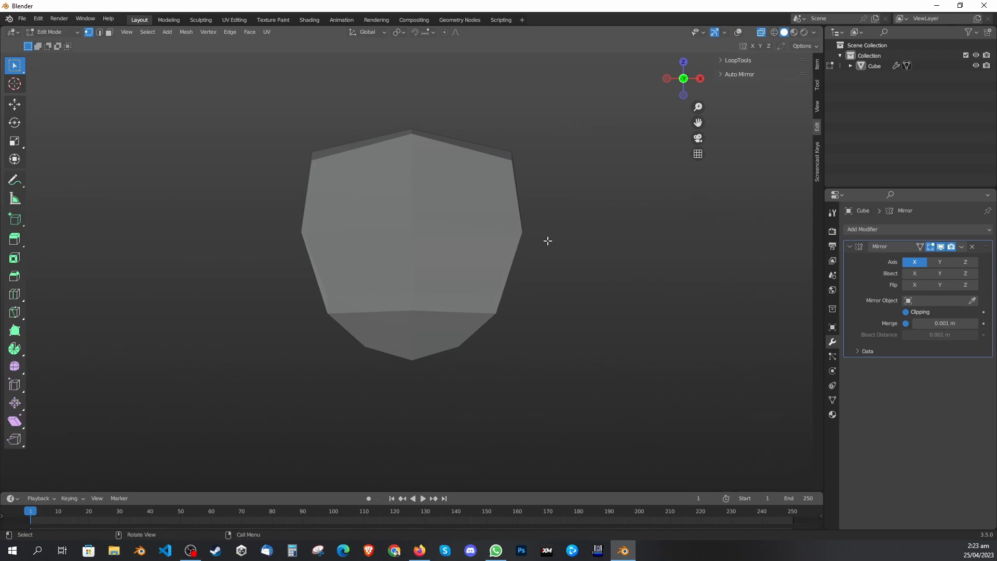
Open the Shading workspace and switch the mesh to Object Mode
{"action": "left_click", "coordinate": [309, 20]}
{"action": "middle_click_drag", "start_coordinate": [491, 243], "coordinate": [572, 188]}
{"action": "key", "text": "Tab"}
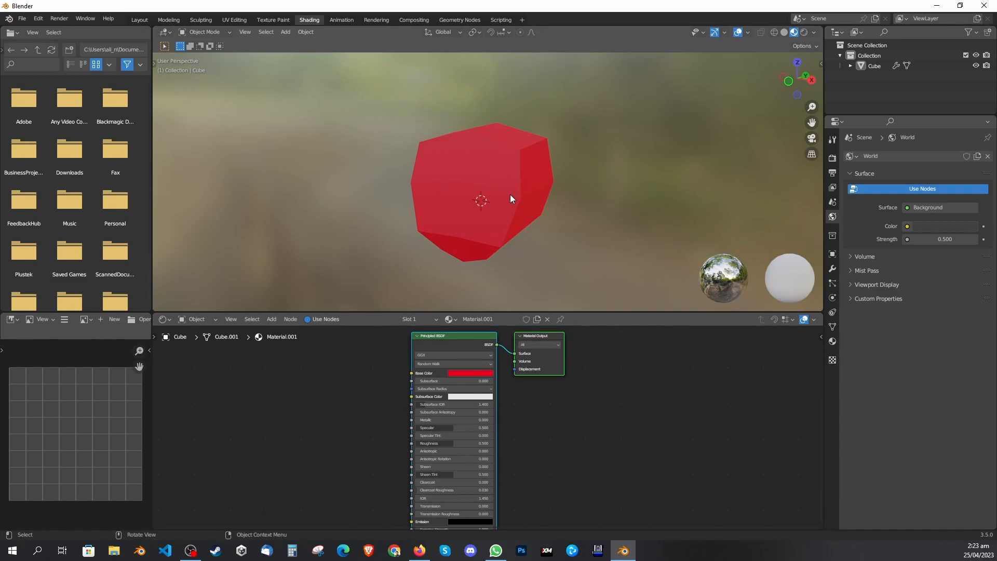
Add Podhod.com Palette 4 Simple Small.png as an image texture, connect its Color to Base Color, and set interpolation to Closest
{"action": "left_click", "coordinate": [115, 552]}
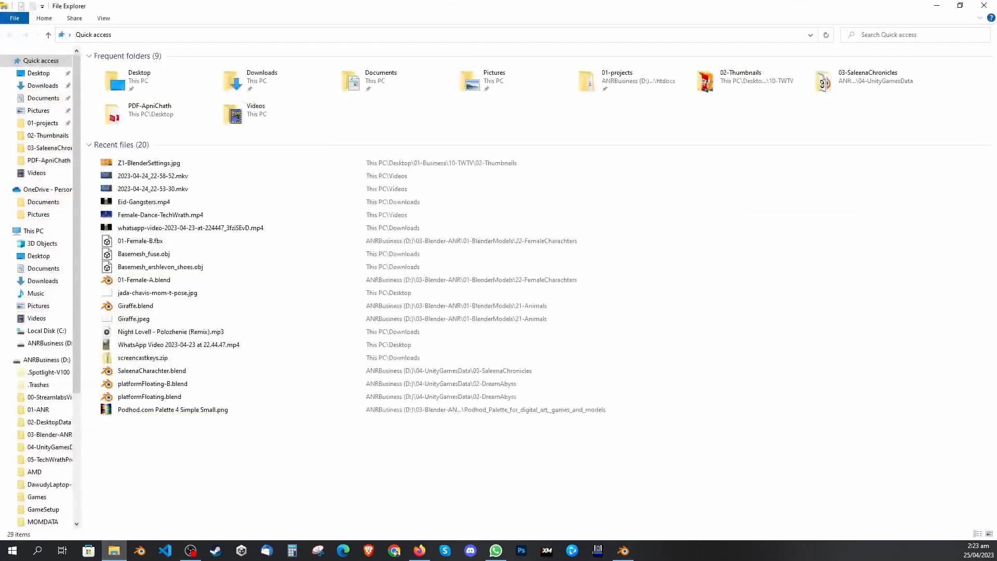
{"action": "left_click_drag", "start_coordinate": [825, 10], "coordinate": [996, 42]}
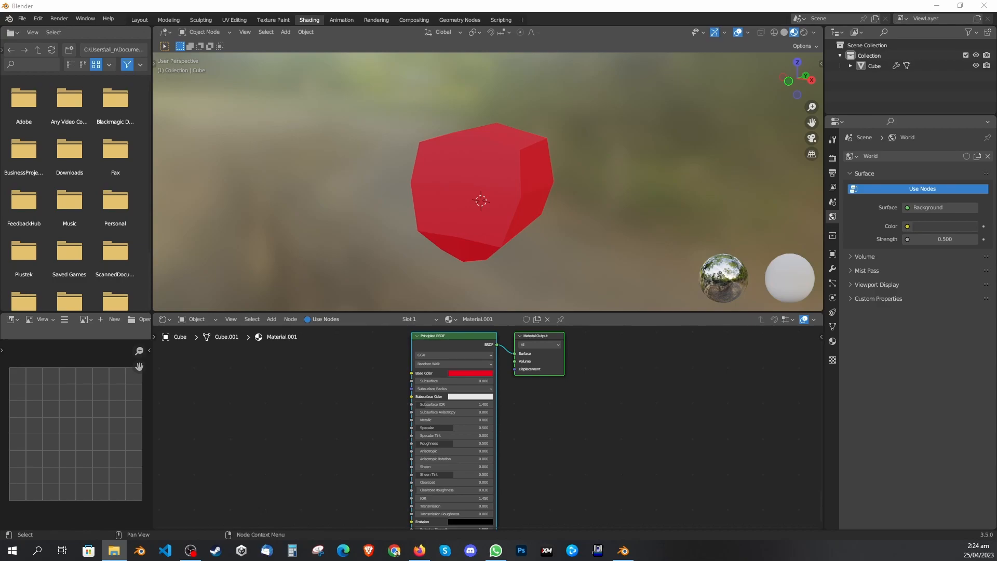
{"action": "left_click_drag", "start_coordinate": [684, 352], "coordinate": [276, 388]}
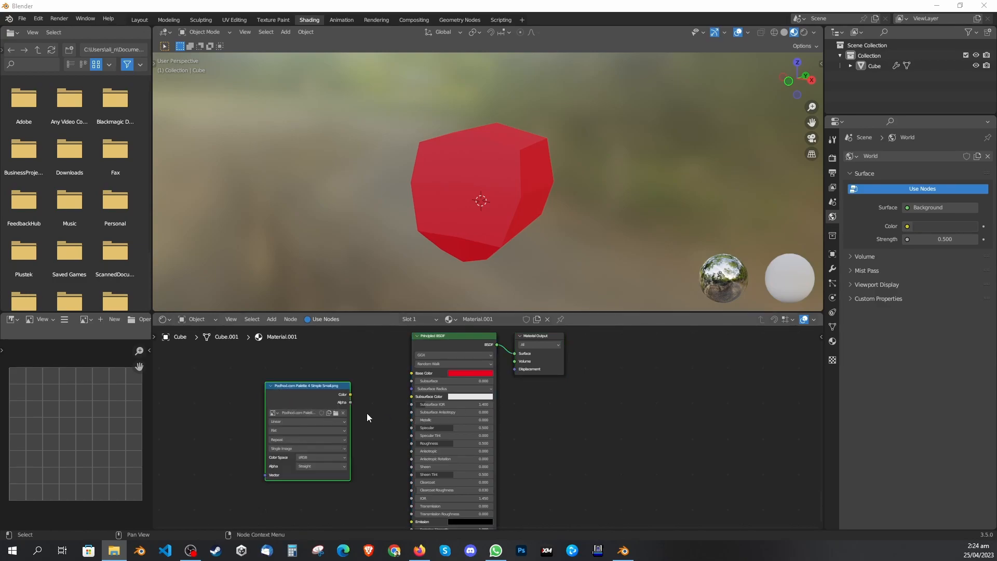
{"action": "left_click_drag", "start_coordinate": [351, 394], "coordinate": [411, 372]}
{"action": "left_click", "coordinate": [288, 421]}
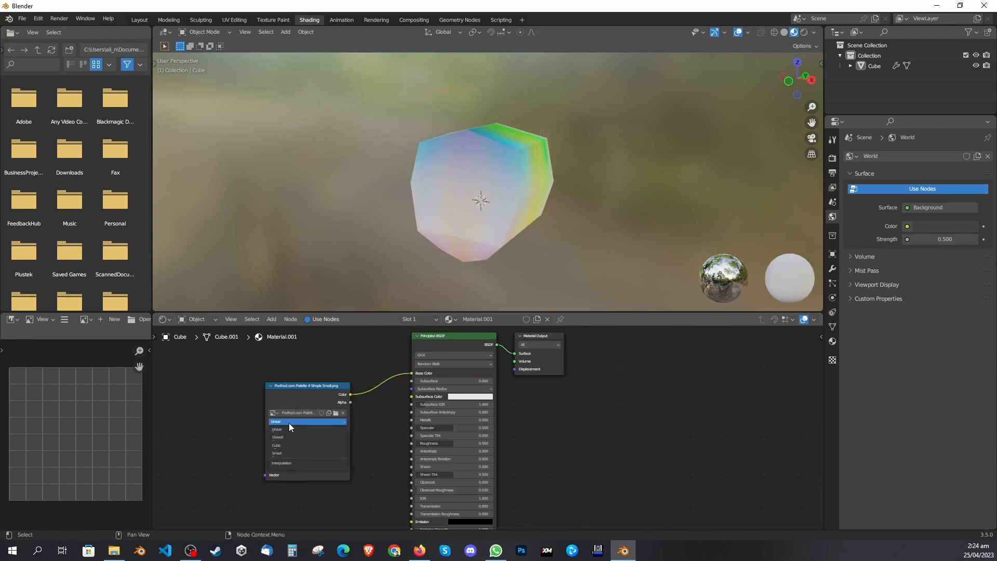
{"action": "left_click", "coordinate": [301, 434]}
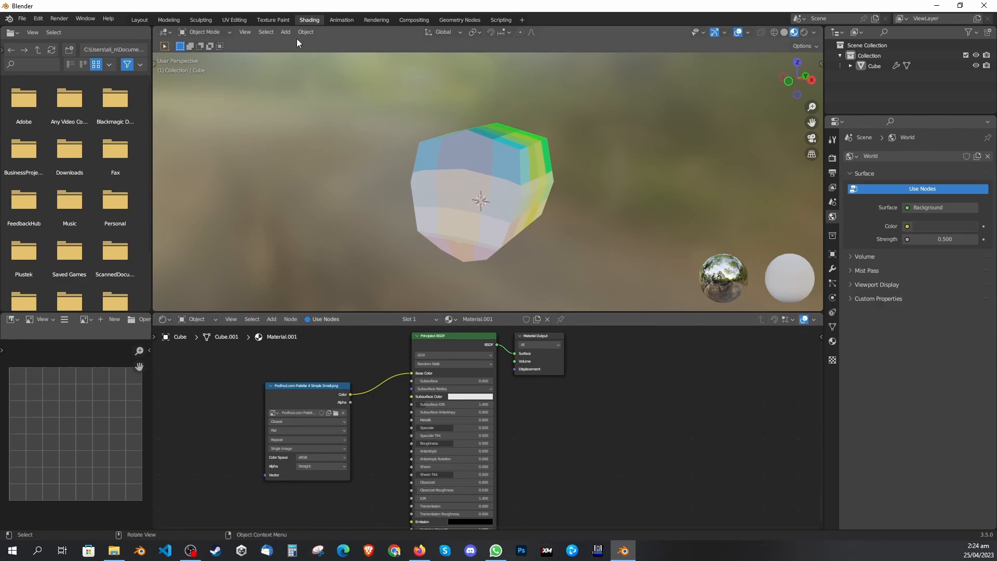
Open the UV Editing workspace and widen the 3D viewport while narrowing the UV editor
{"action": "left_click", "coordinate": [232, 20]}
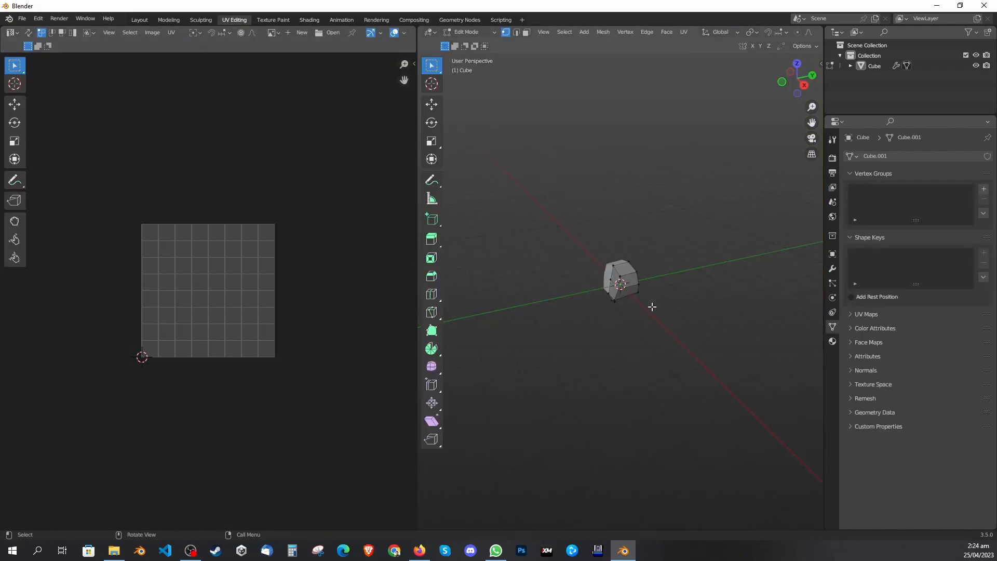
{"action": "scroll", "coordinate": [652, 301], "scroll_direction": "up", "scroll_amount": 12}
{"action": "scroll", "coordinate": [636, 280], "scroll_direction": "down", "scroll_amount": 3}
{"action": "middle_click_drag", "start_coordinate": [638, 283], "coordinate": [655, 286]}
{"action": "left_click_drag", "start_coordinate": [418, 280], "coordinate": [217, 279]}
{"action": "scroll", "coordinate": [144, 314], "scroll_direction": "up", "scroll_amount": 4}
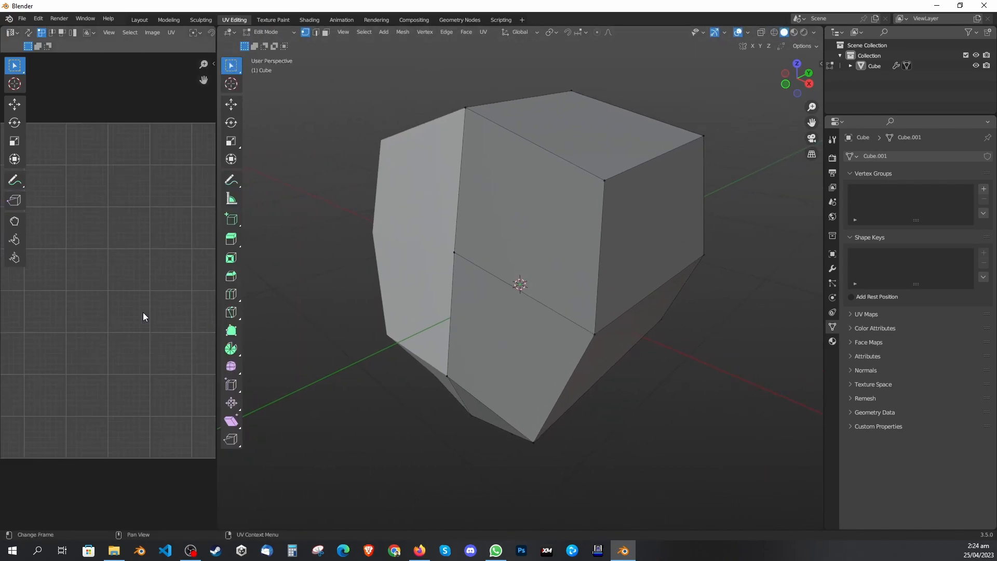
{"action": "scroll", "coordinate": [144, 317], "scroll_direction": "down", "scroll_amount": 5}
In Object Mode, select the mesh and set the solid viewport shading colour to Texture
{"action": "key", "text": "Tab"}
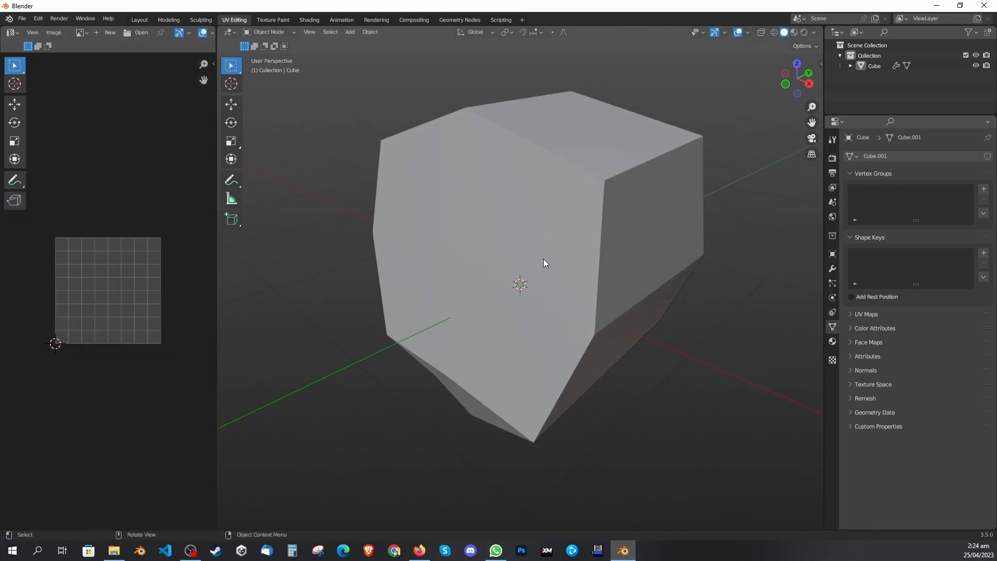
{"action": "left_click", "coordinate": [537, 264]}
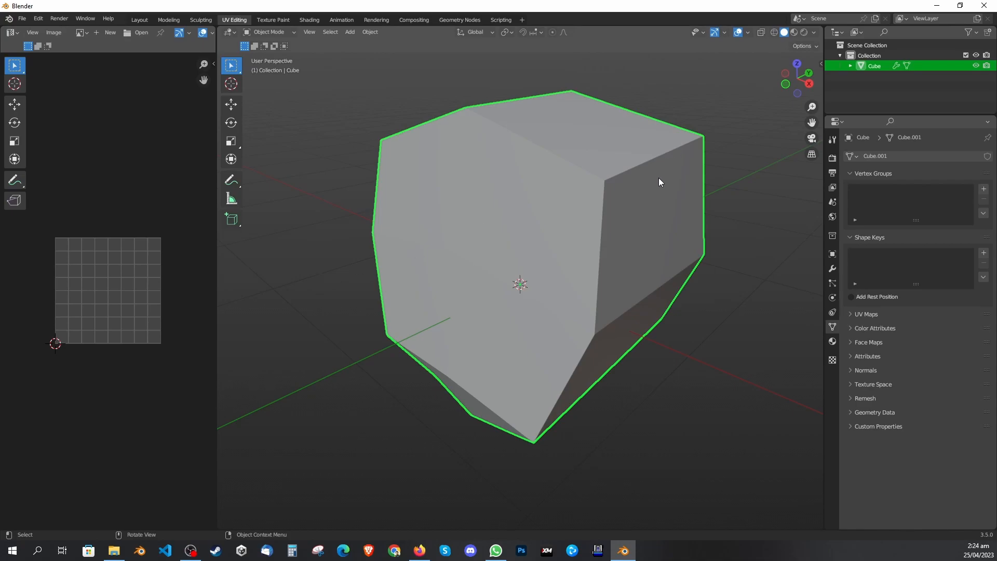
{"action": "left_click", "coordinate": [815, 33]}
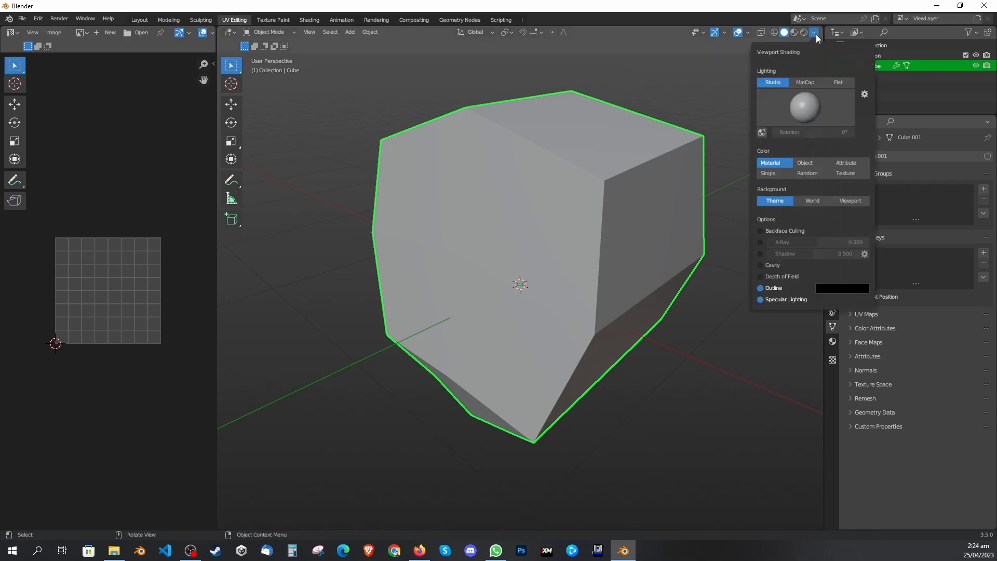
{"action": "left_click", "coordinate": [846, 174]}
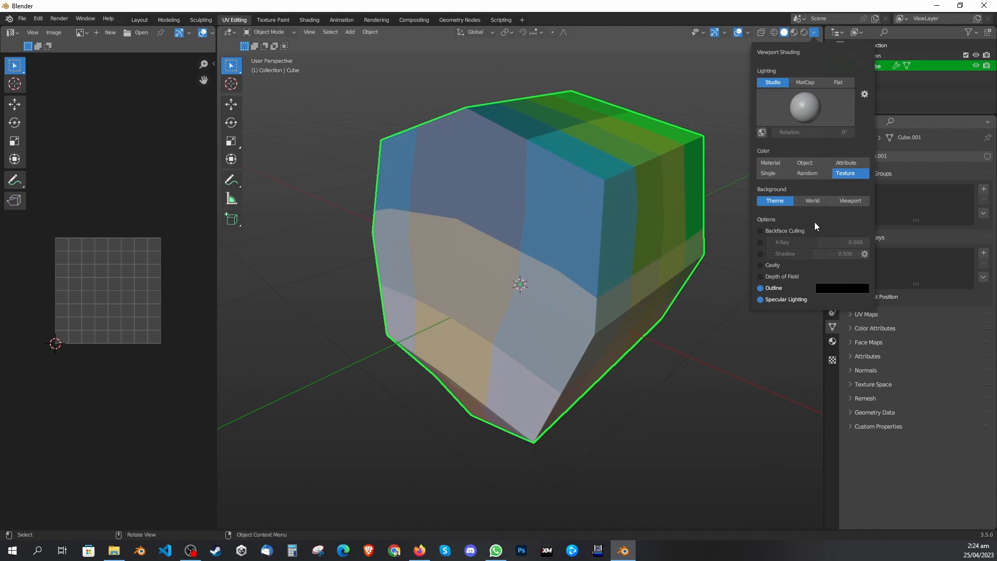
Enable Cavity in the viewport shading, change its type, and adjust its strength values
{"action": "left_click", "coordinate": [772, 265]}
{"action": "left_click", "coordinate": [842, 266]}
{"action": "left_click", "coordinate": [845, 298]}
{"action": "left_click_drag", "start_coordinate": [779, 289], "coordinate": [855, 309]}
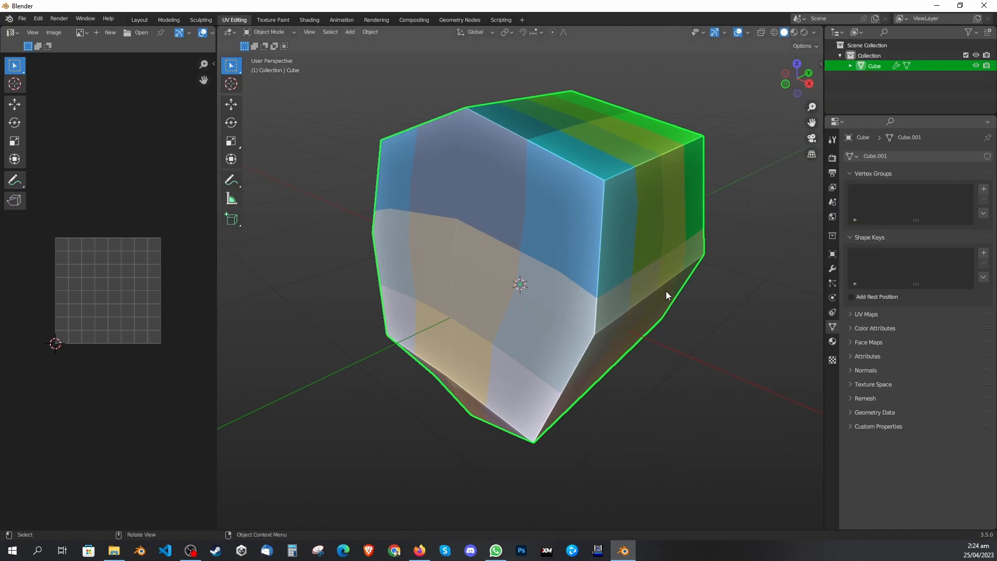
Return to Edit Mode with the whole mesh selected, displaying its UVs over the colour palette in the UV editor
{"action": "key", "text": "Tab"}
{"action": "key", "text": "alt+a"}
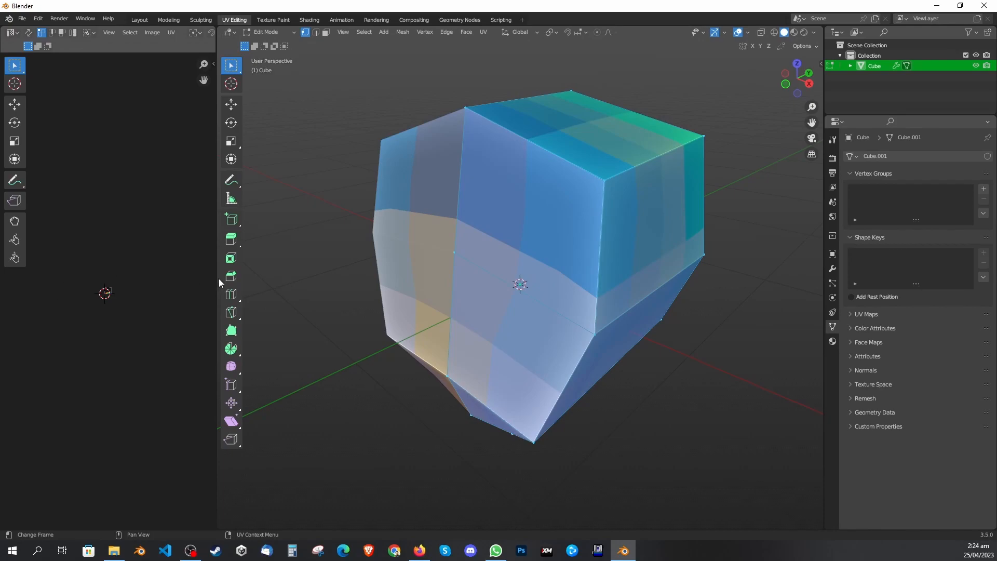
{"action": "key", "text": "Tab"}
{"action": "key", "text": "Tab"}
{"action": "scroll", "coordinate": [112, 296], "scroll_direction": "up", "scroll_amount": 6}
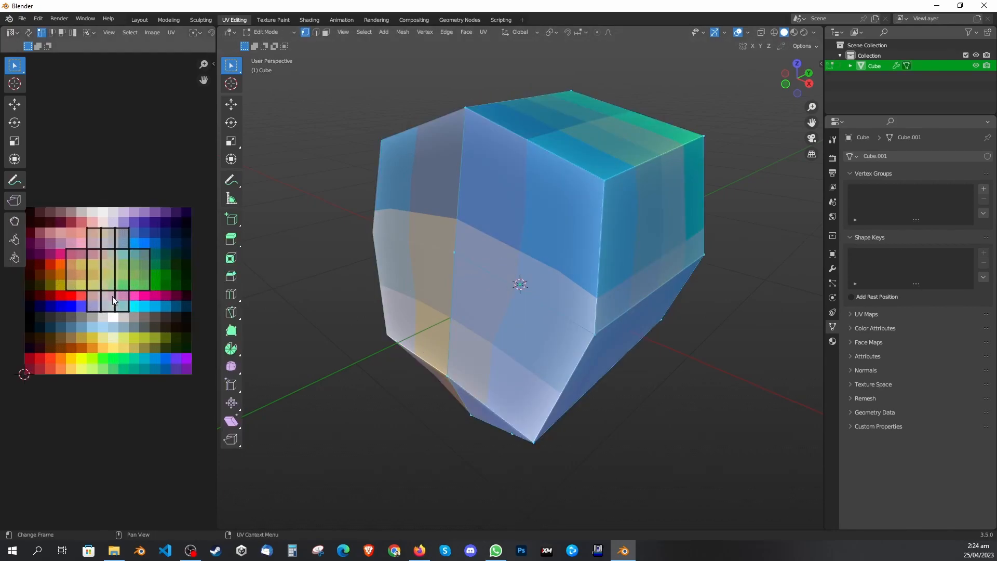
Select all UVs and scale them to 0, collapsing them to a single point on the colour palette
{"action": "key", "text": "a"}
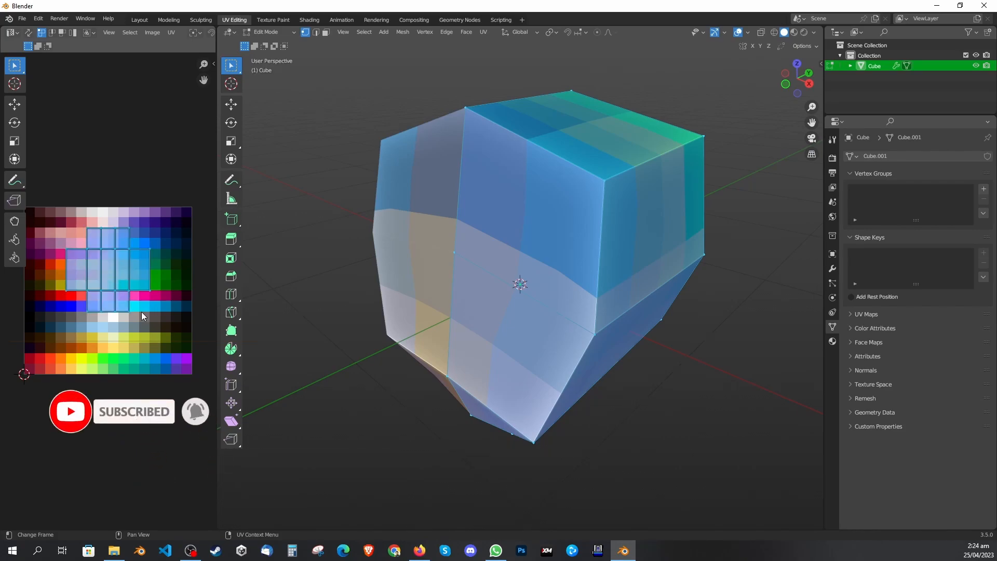
{"action": "key", "text": "s"}
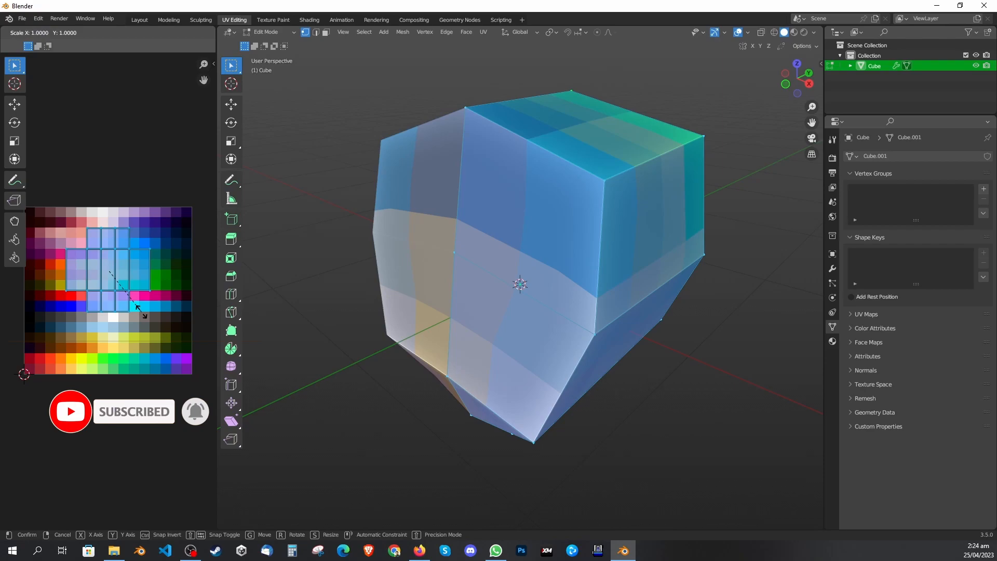
{"action": "key", "text": "0"}
{"action": "key", "text": "Return"}
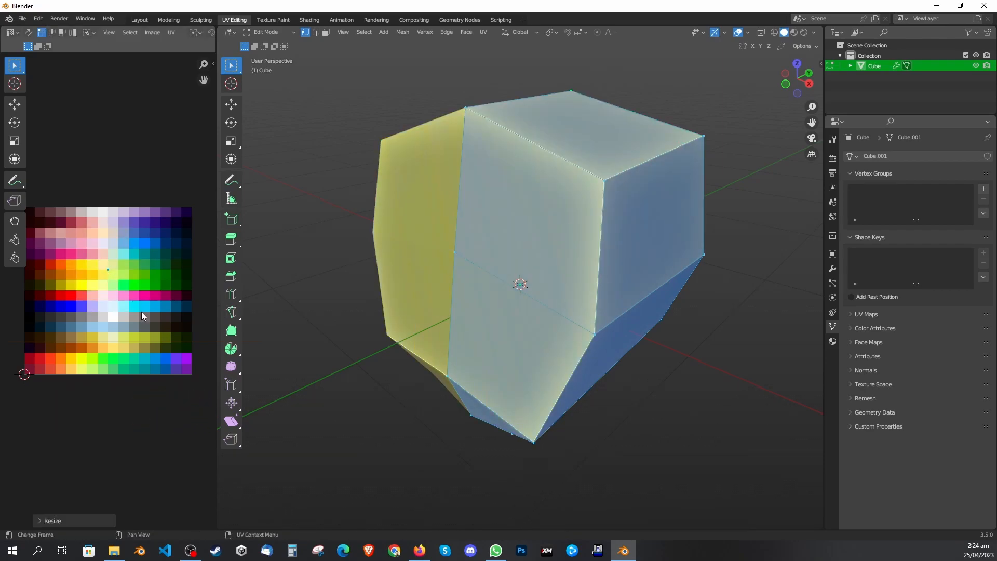
Move the collapsed UV point onto a red swatch of the palette and deselect the mesh
{"action": "middle_click_drag", "start_coordinate": [385, 298], "coordinate": [401, 285]}
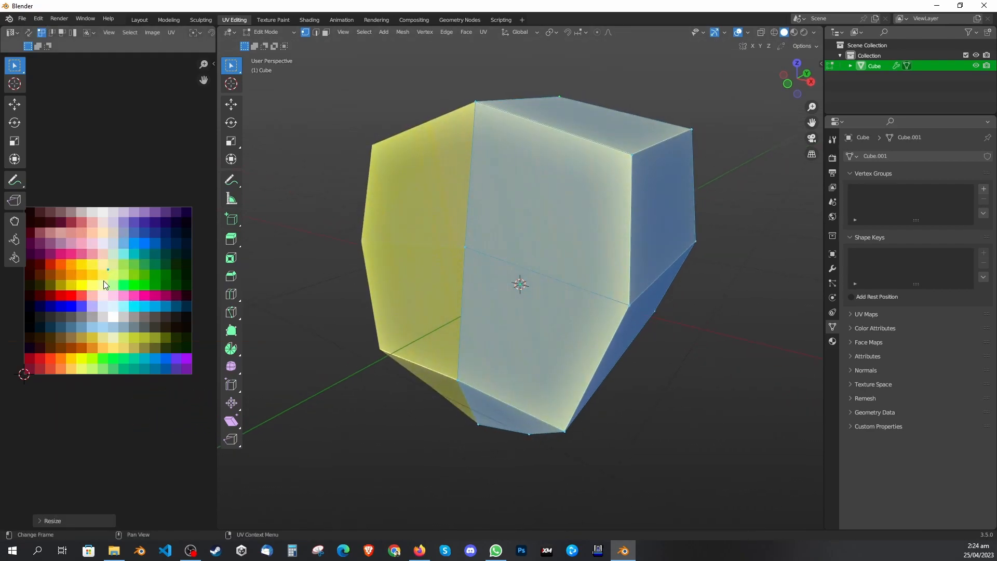
{"action": "key", "text": "g"}
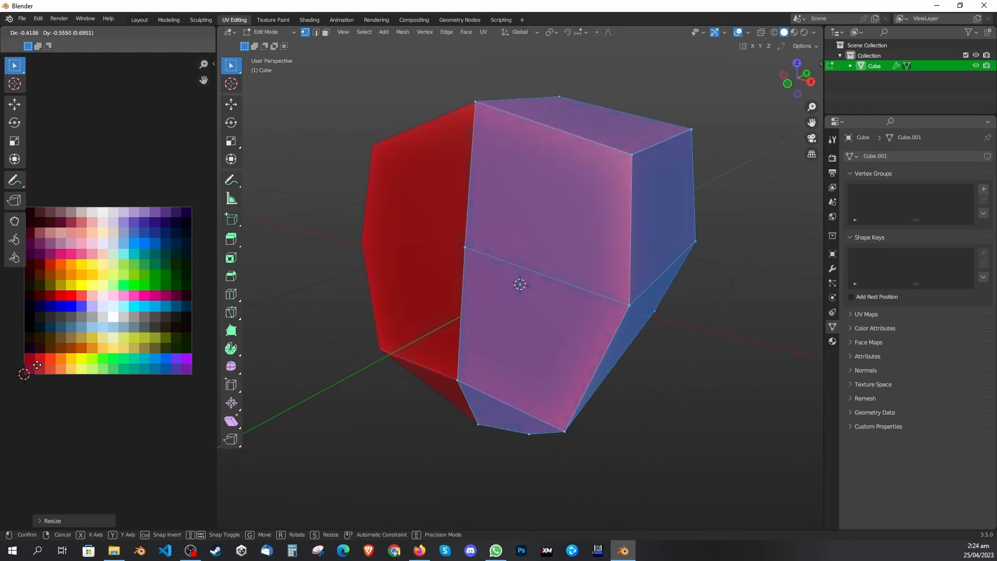
{"action": "left_click", "coordinate": [39, 359]}
{"action": "left_click", "coordinate": [687, 299]}
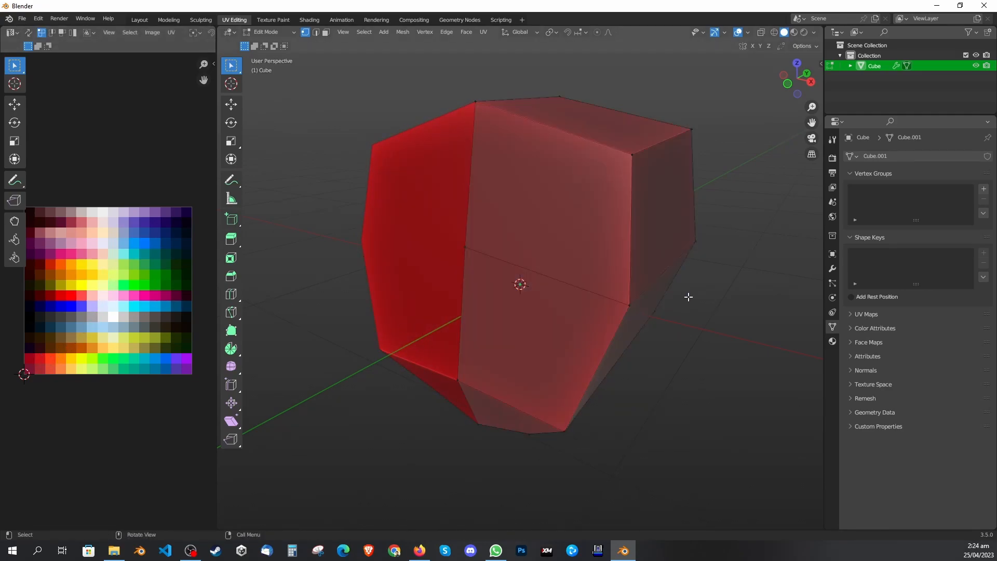
In face select mode, select the front faces together with the lower side and underside faces of the mesh
{"action": "key", "text": "2"}
{"action": "key", "text": "3"}
{"action": "middle_click_drag", "start_coordinate": [645, 250], "coordinate": [600, 233]}
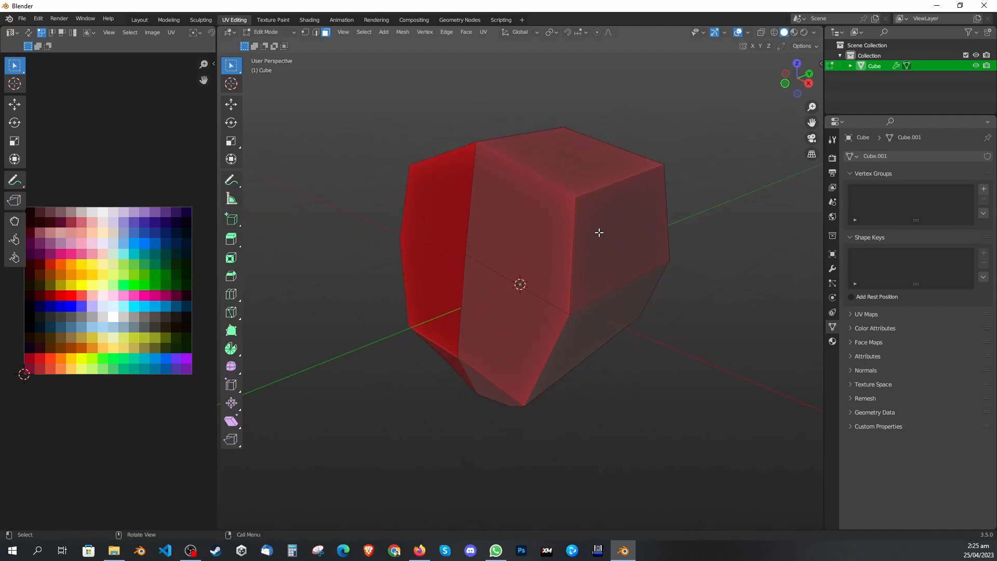
{"action": "left_click", "coordinate": [545, 261]}
{"action": "left_click", "coordinate": [514, 325], "text": "shift"}
{"action": "middle_click_drag", "start_coordinate": [514, 325], "coordinate": [556, 312]}
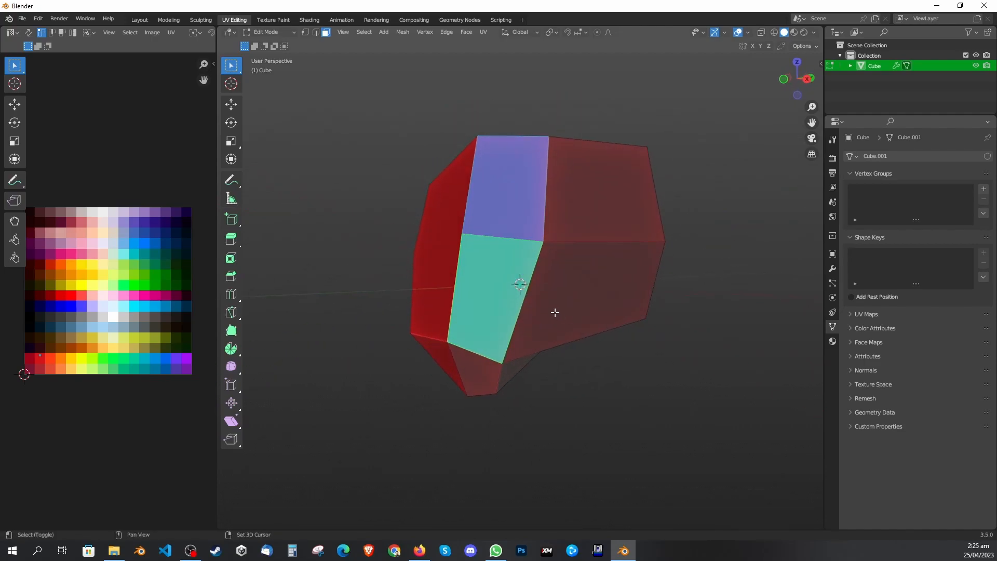
{"action": "left_click", "coordinate": [556, 311], "text": "shift"}
{"action": "left_click", "coordinate": [489, 367], "text": "shift"}
{"action": "mouse_move", "coordinate": [488, 368]}
{"action": "middle_mouse_down"}
{"action": "mouse_move", "coordinate": [628, 379]}
{"action": "mouse_move", "coordinate": [440, 327]}
{"action": "mouse_move", "coordinate": [532, 331]}
{"action": "mouse_move", "coordinate": [503, 356]}
{"action": "middle_mouse_up"}
{"action": "middle_click_drag", "start_coordinate": [493, 305], "coordinate": [637, 296]}
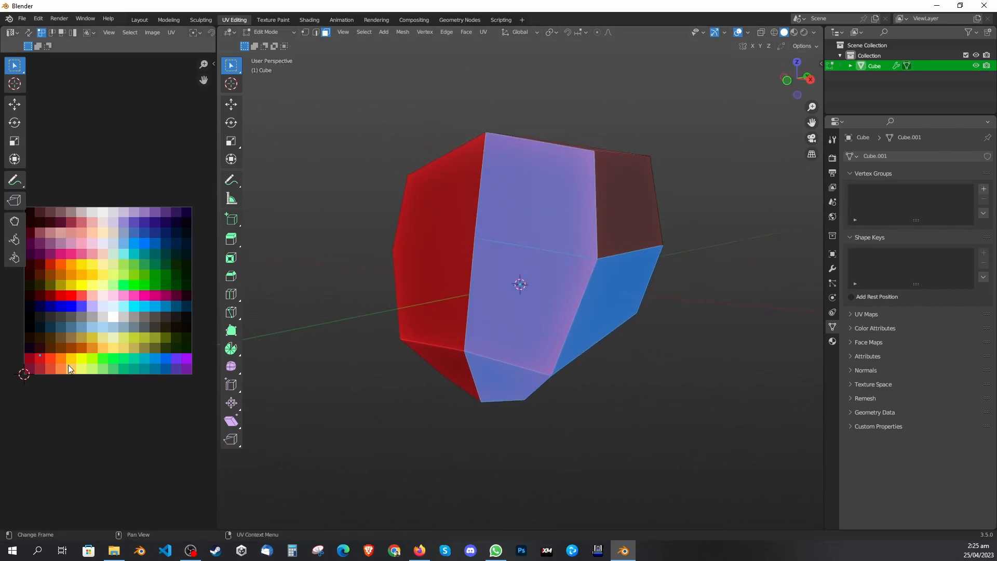
Move the selected faces' UVs onto the light peach skin-tone swatch of the palette and clear the selection
{"action": "key", "text": "g"}
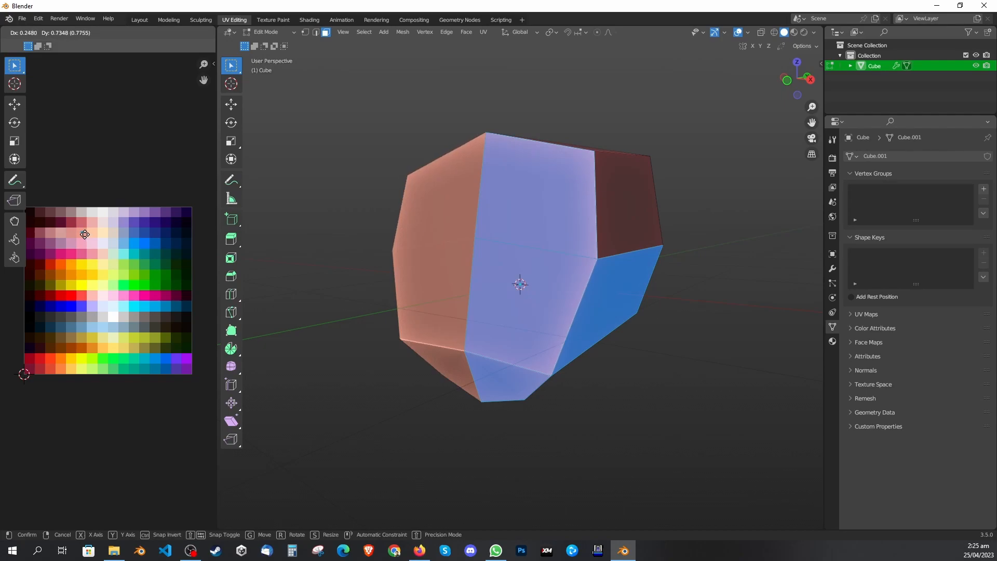
{"action": "left_click", "coordinate": [94, 233]}
{"action": "key", "text": "alt+a"}
Select the remaining top, upper side and back faces, move their UVs onto the orange-brown swatch, and return to Object Mode
{"action": "middle_click_drag", "start_coordinate": [599, 268], "coordinate": [530, 270]}
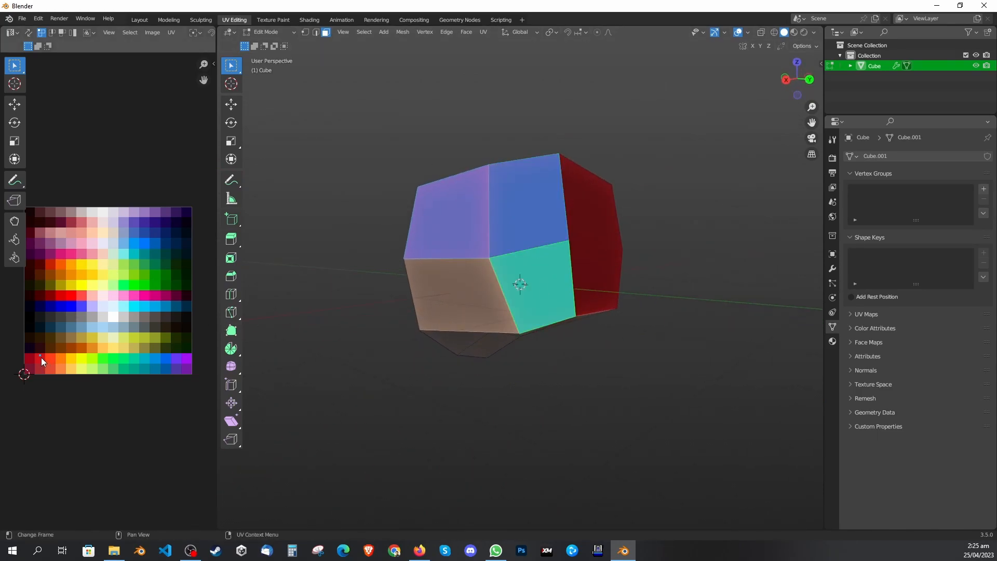
{"action": "left_click_drag", "start_coordinate": [42, 358], "coordinate": [89, 348]}
{"action": "key", "text": "Tab"}
{"action": "middle_click_drag", "start_coordinate": [396, 303], "coordinate": [512, 306]}
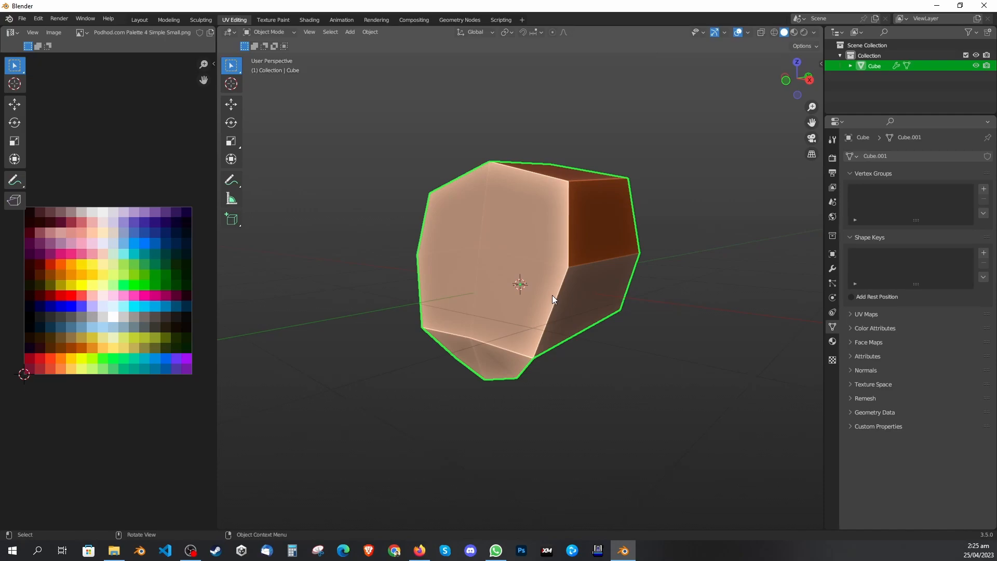
{"action": "middle_click_drag", "start_coordinate": [631, 305], "coordinate": [564, 244]}
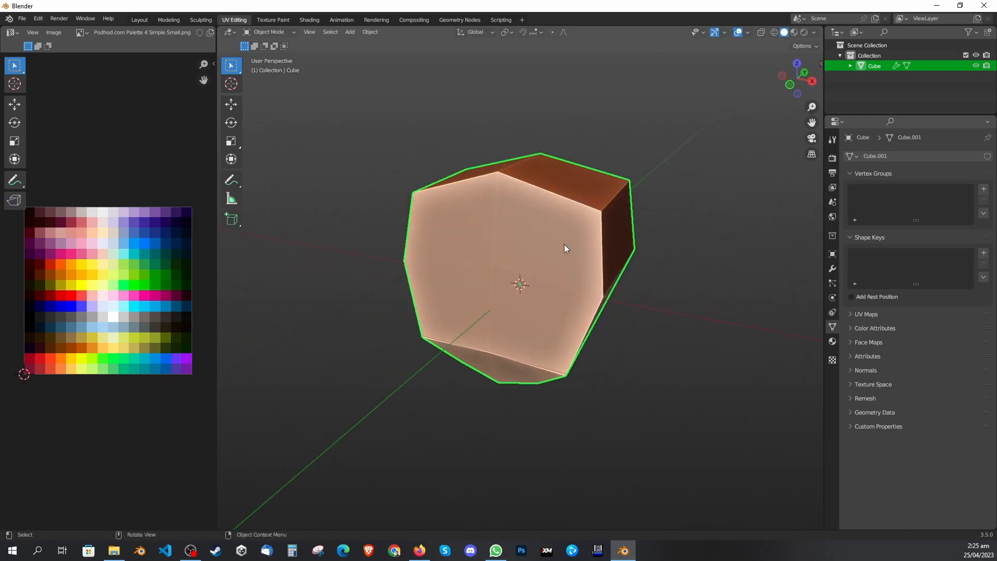
Hide the viewport overlays and inspect the two-coloured mesh in Object Mode and Edit Mode
{"action": "left_click", "coordinate": [738, 32]}
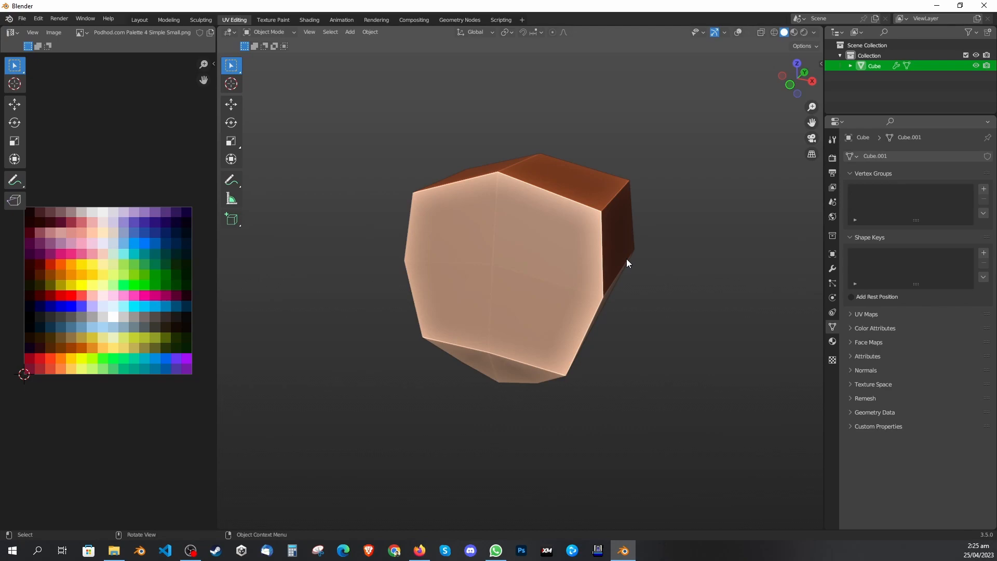
{"action": "middle_click_drag", "start_coordinate": [634, 265], "coordinate": [610, 254]}
{"action": "key", "text": "Tab"}
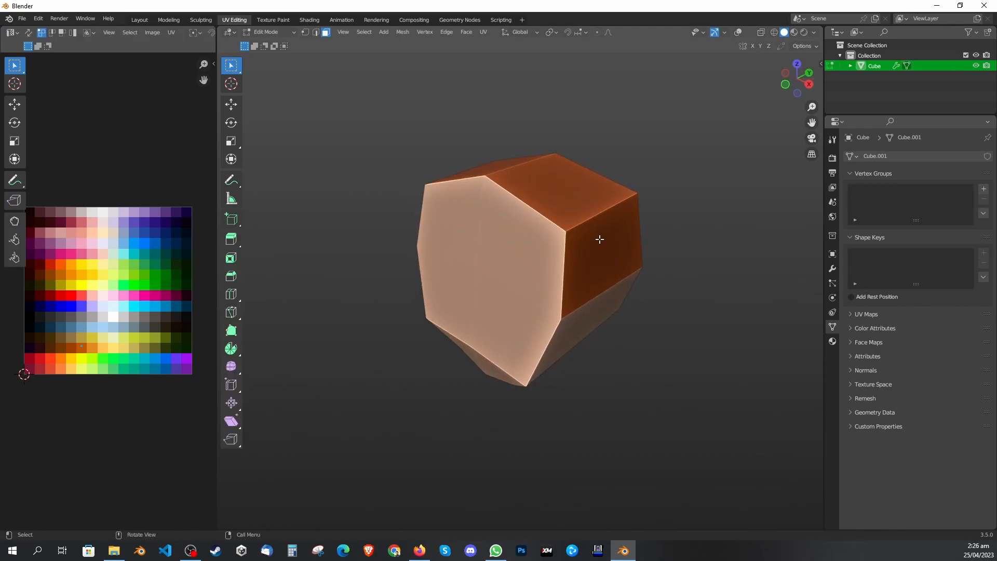
{"action": "key", "text": "Tab"}
{"action": "left_click_drag", "start_coordinate": [406, 145], "coordinate": [612, 319]}
Return to Edit Mode, briefly toggling X-ray, and turn the viewport overlays back on
{"action": "key", "text": "Tab"}
{"action": "left_click", "coordinate": [761, 33]}
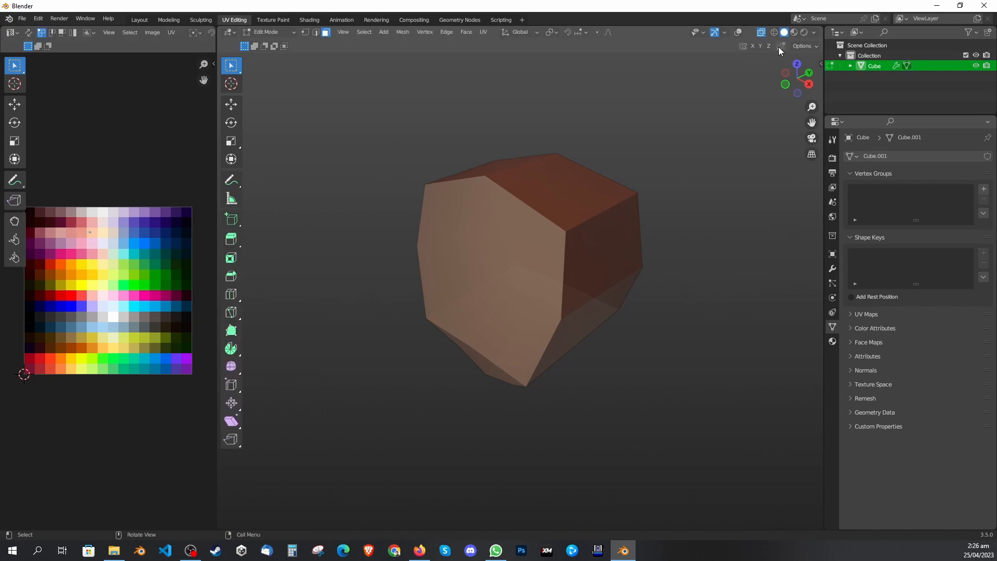
{"action": "left_click", "coordinate": [762, 33]}
{"action": "left_click", "coordinate": [738, 32]}
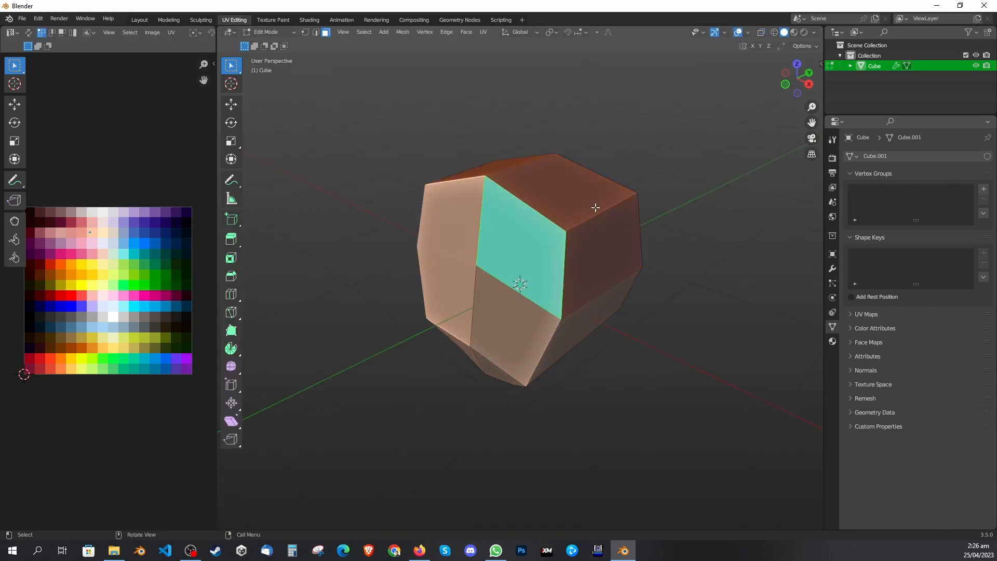
Select the brown faces, extrude them along their normals by about 0.1 m, and check the shape
{"action": "scroll", "coordinate": [595, 207], "scroll_direction": "up", "scroll_amount": 2}
{"action": "middle_click_drag", "start_coordinate": [652, 229], "coordinate": [641, 285]}
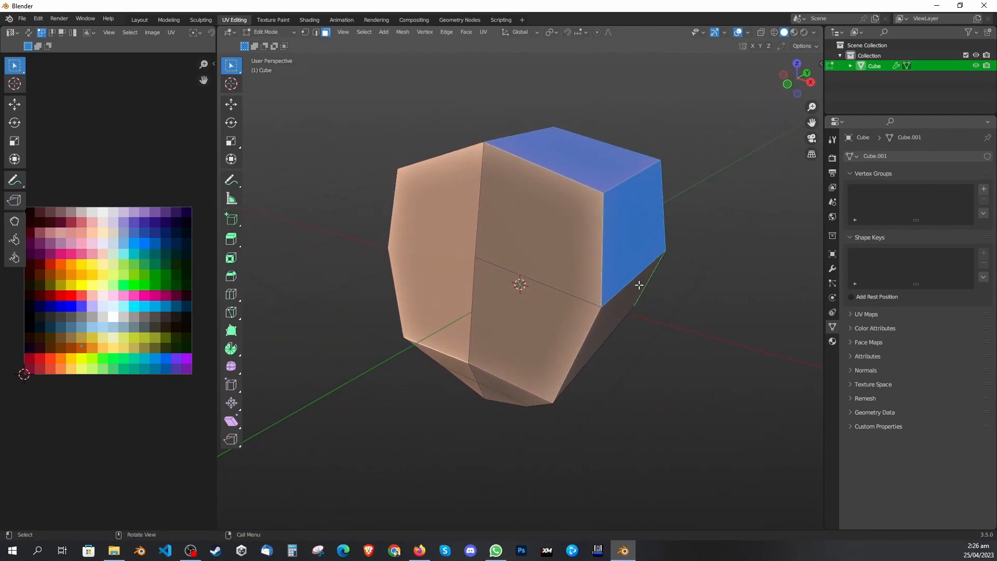
{"action": "key", "text": "alt+e"}
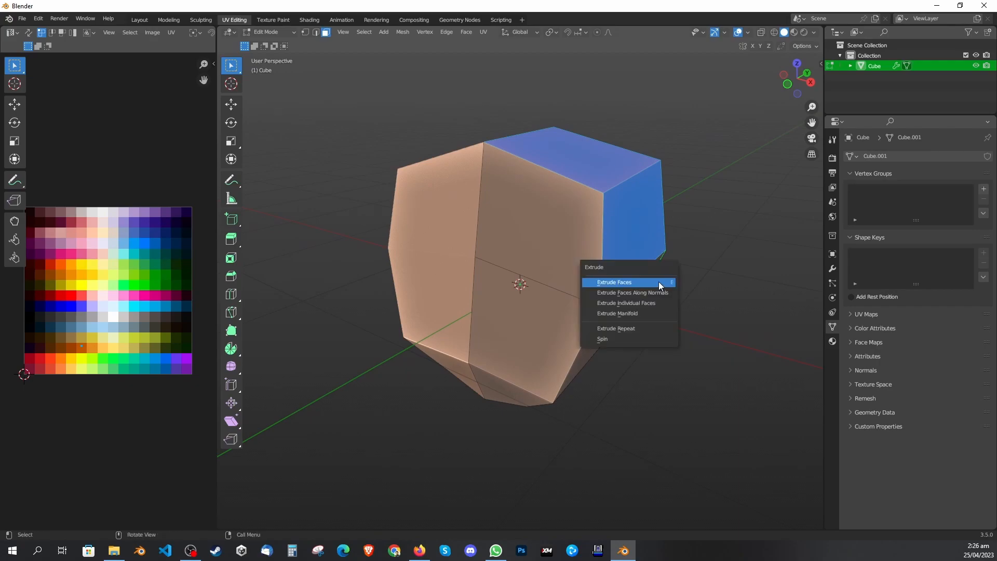
{"action": "left_click", "coordinate": [659, 289]}
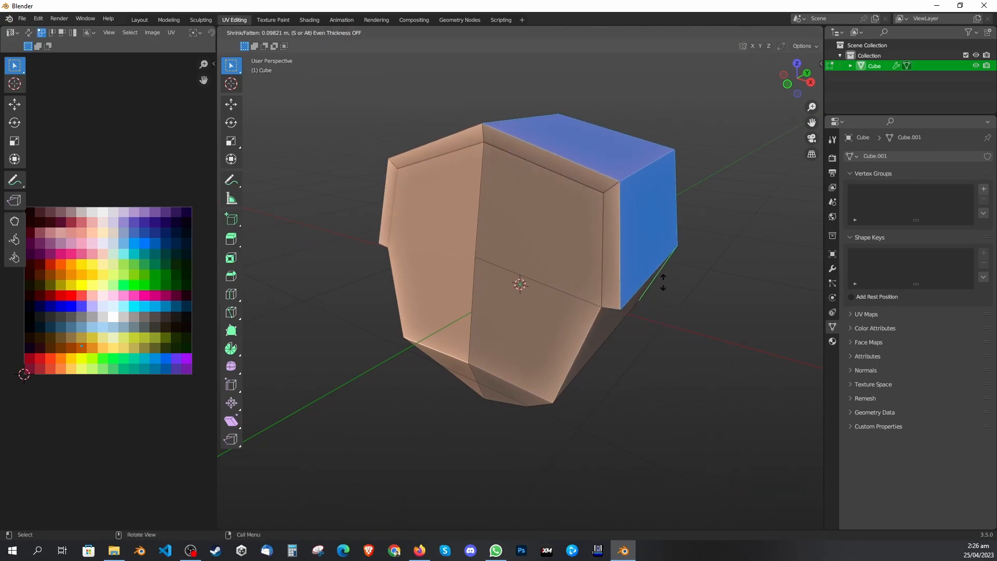
{"action": "left_click", "coordinate": [662, 285]}
{"action": "mouse_move", "coordinate": [662, 286]}
{"action": "middle_mouse_down"}
{"action": "mouse_move", "coordinate": [648, 303]}
{"action": "mouse_move", "coordinate": [597, 289]}
{"action": "mouse_move", "coordinate": [540, 289]}
{"action": "mouse_move", "coordinate": [601, 287]}
{"action": "mouse_move", "coordinate": [647, 263]}
{"action": "mouse_move", "coordinate": [655, 286]}
{"action": "middle_mouse_up"}
{"action": "key", "text": "Tab"}
{"action": "key", "text": "Tab"}
Select the peach rim faces created around the edge of the extruded brown section
{"action": "left_click", "coordinate": [503, 127]}
{"action": "middle_click_drag", "start_coordinate": [566, 176], "coordinate": [585, 190]}
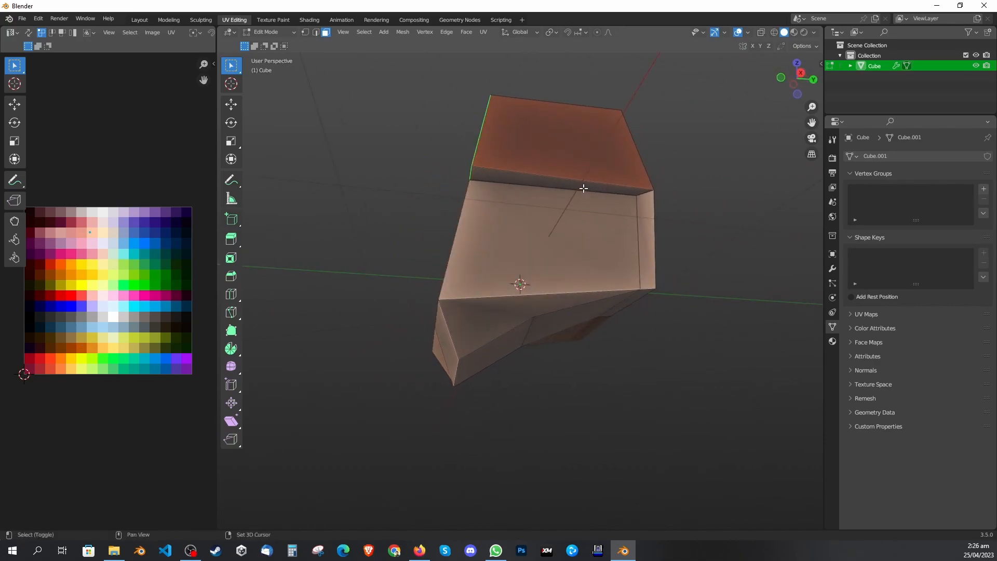
{"action": "middle_click_drag", "start_coordinate": [666, 293], "coordinate": [597, 284]}
{"action": "left_click", "coordinate": [569, 253], "text": "shift"}
{"action": "middle_click_drag", "start_coordinate": [569, 255], "coordinate": [629, 288]}
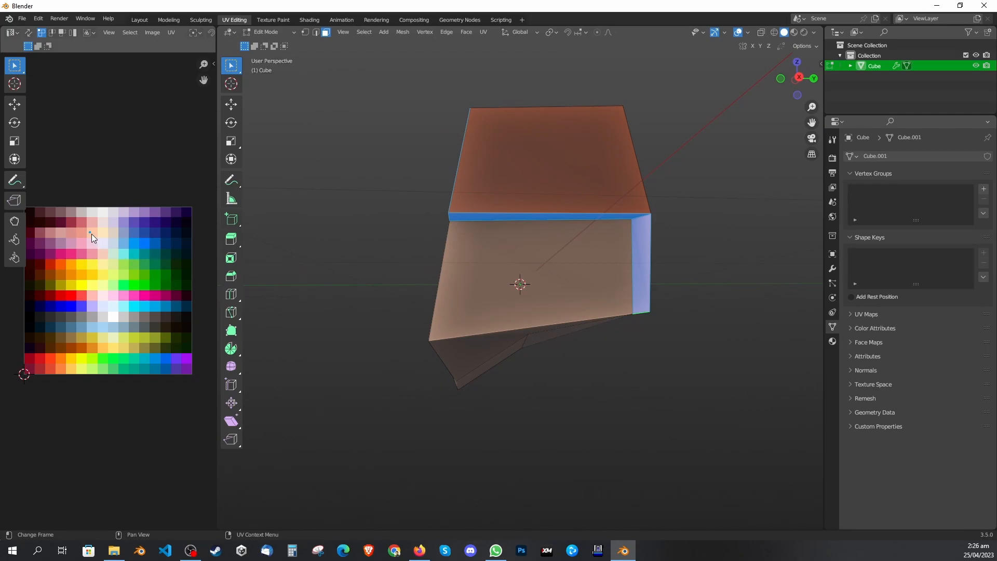
Move the rim faces' UVs onto the orange-brown swatch and review the mesh in Object Mode
{"action": "left_click_drag", "start_coordinate": [91, 234], "coordinate": [82, 348]}
{"action": "key", "text": "Tab"}
{"action": "middle_click_drag", "start_coordinate": [379, 294], "coordinate": [452, 314]}
{"action": "scroll", "coordinate": [573, 256], "scroll_direction": "down", "scroll_amount": 2}
{"action": "scroll", "coordinate": [556, 242], "scroll_direction": "up", "scroll_amount": 2}
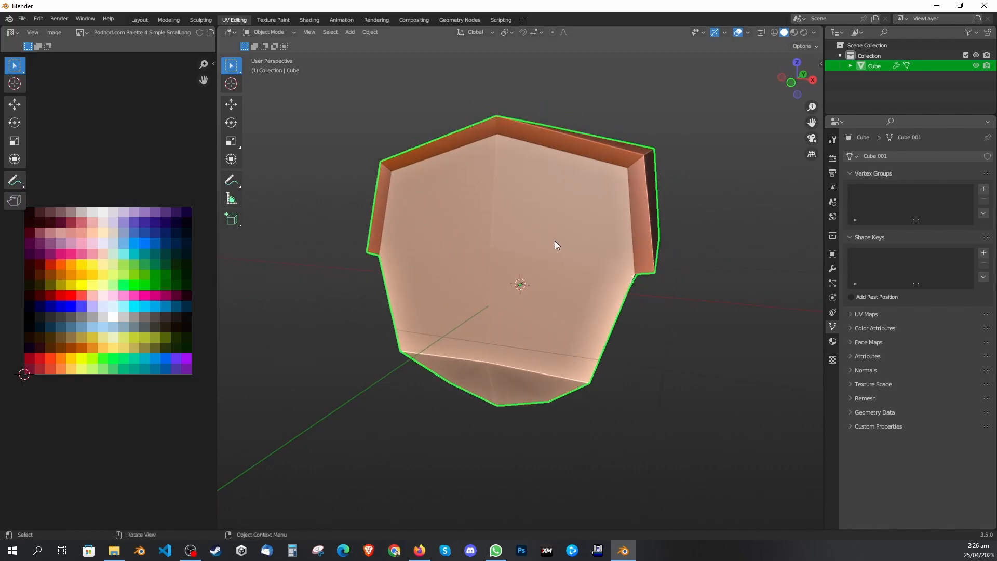